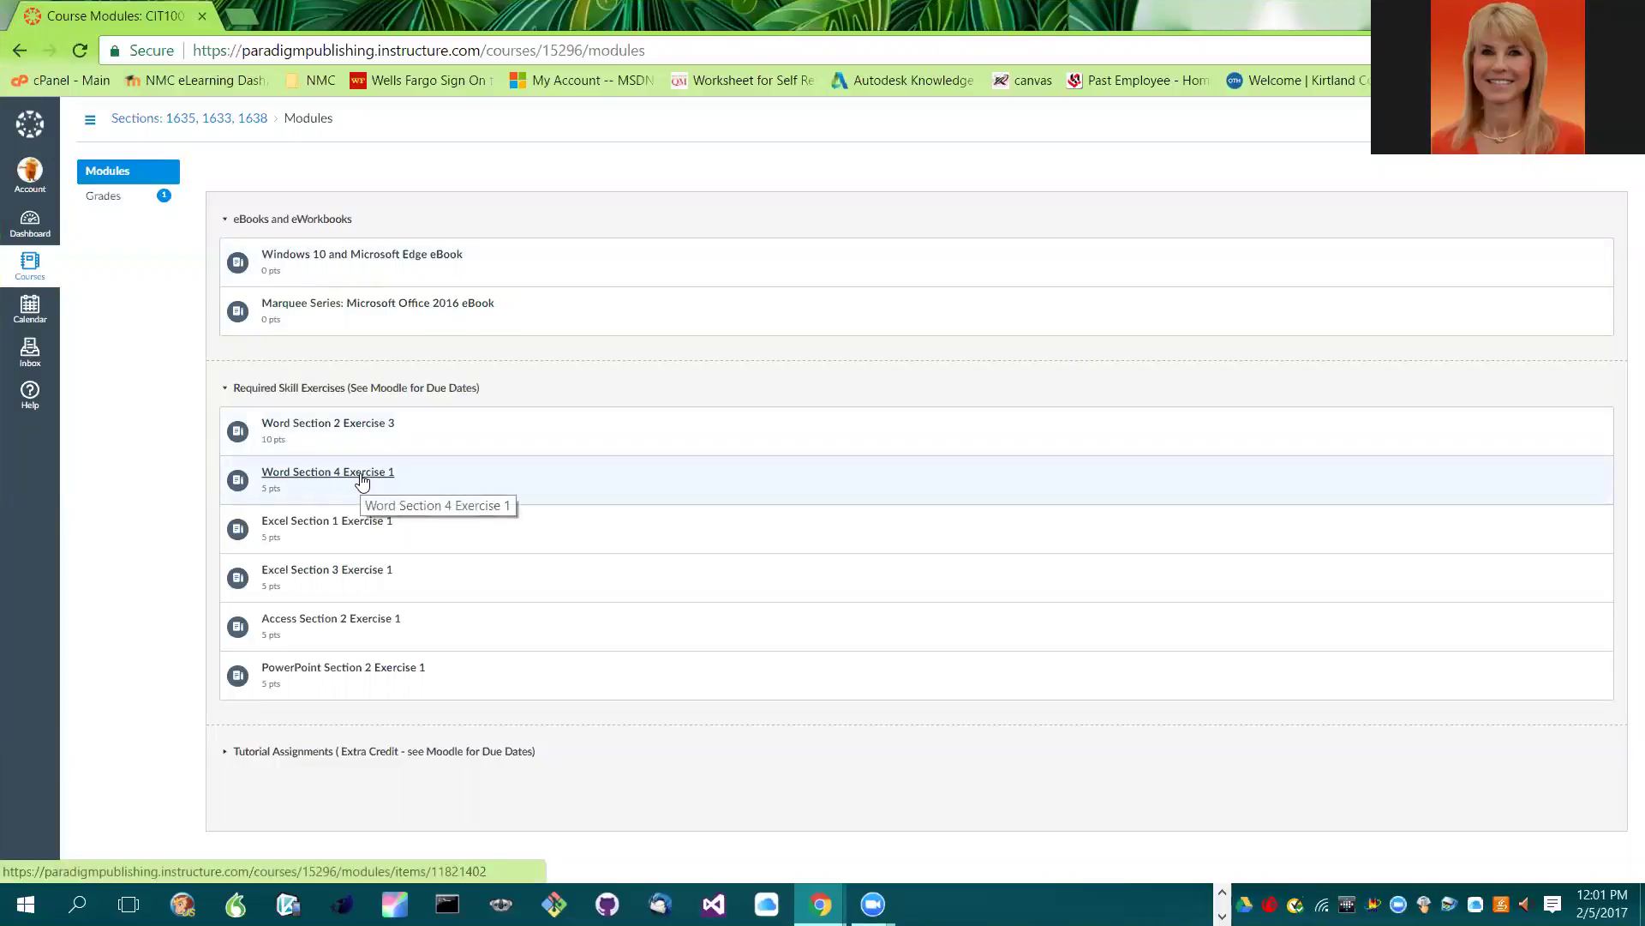
# - Open Word Section 2 Exercise 3 from the Modules list, after first clicking Section 4 Exercise 1
pyautogui.click(360, 481)
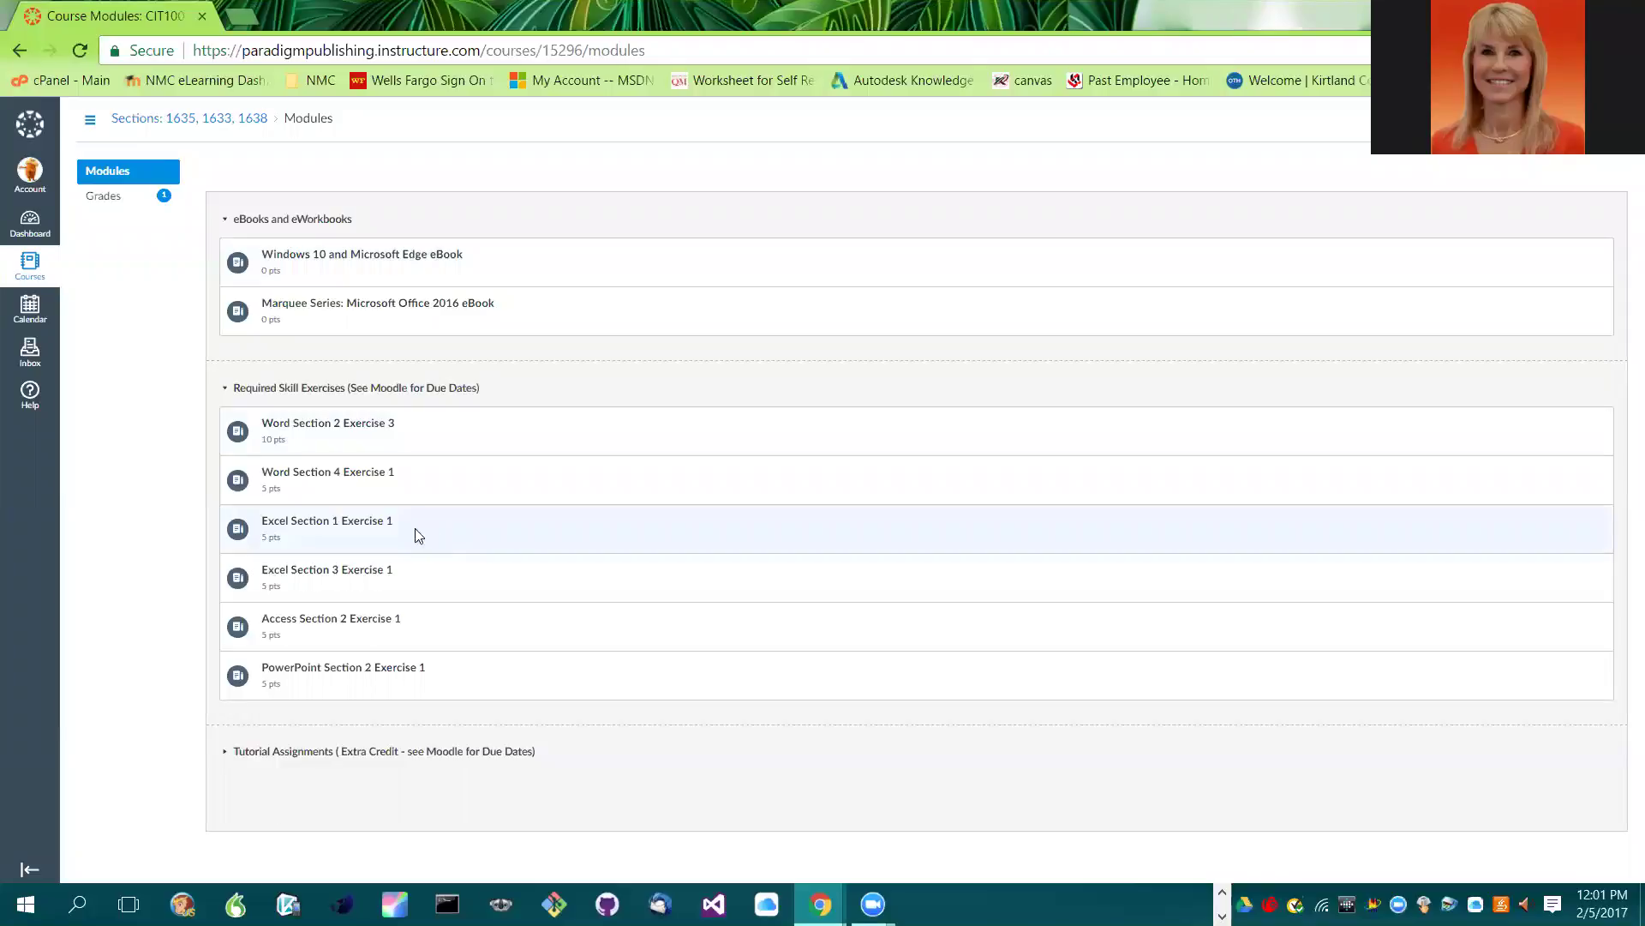
pyautogui.click(358, 428)
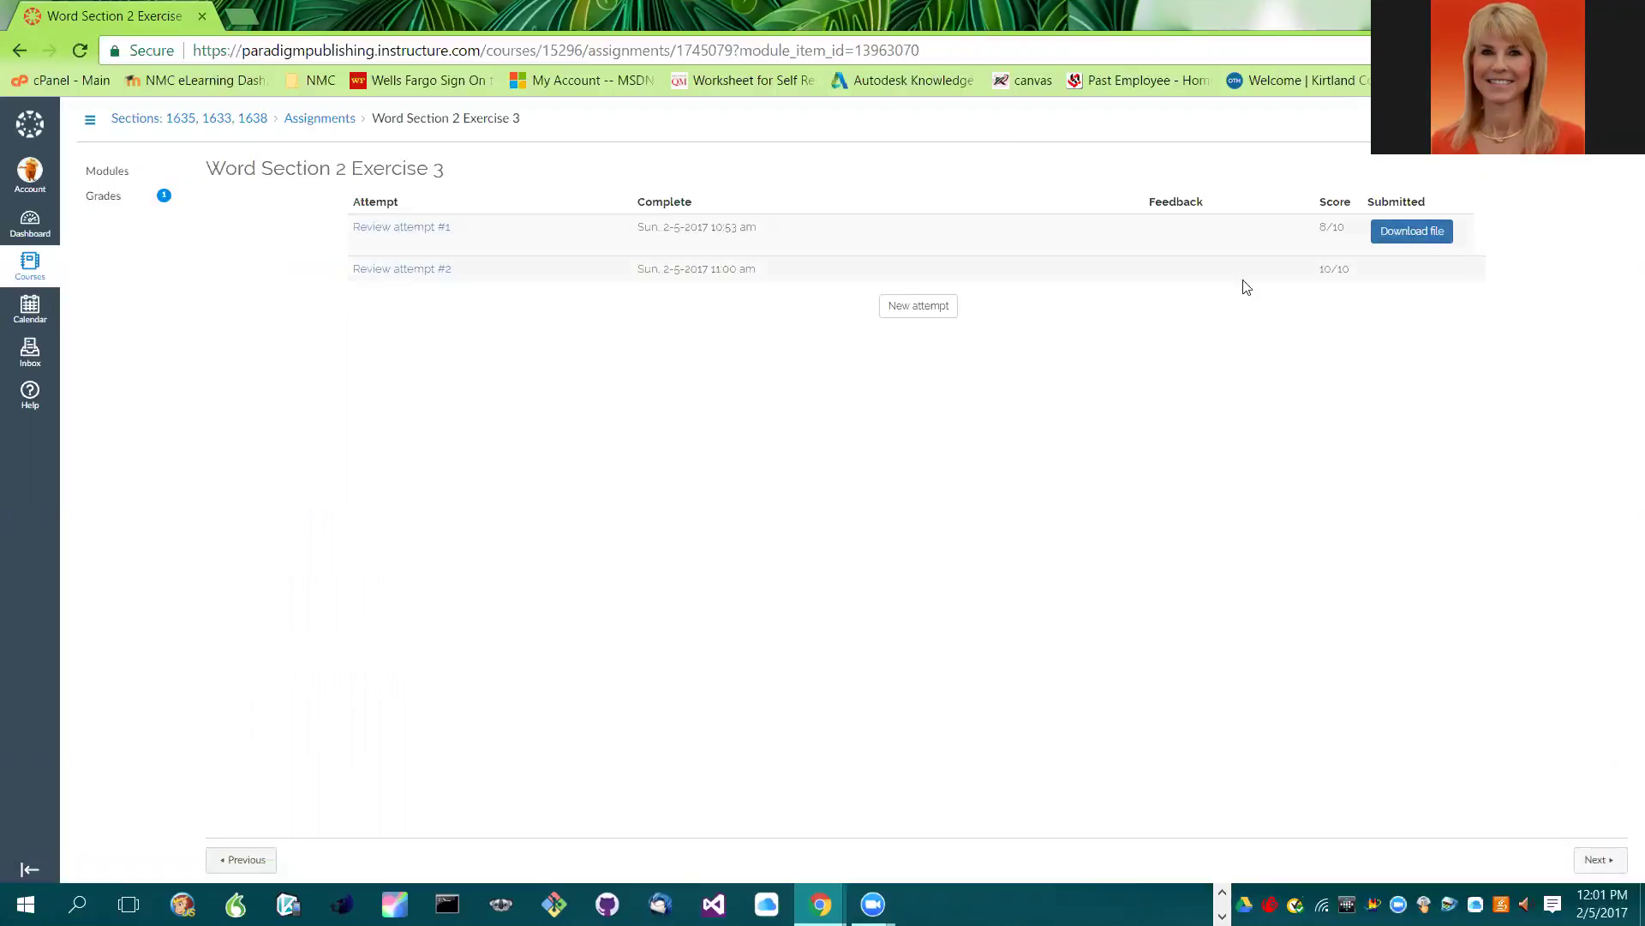
# - Start and launch a new attempt, then open the downloaded Project.sgjs file
pyautogui.click(915, 306)
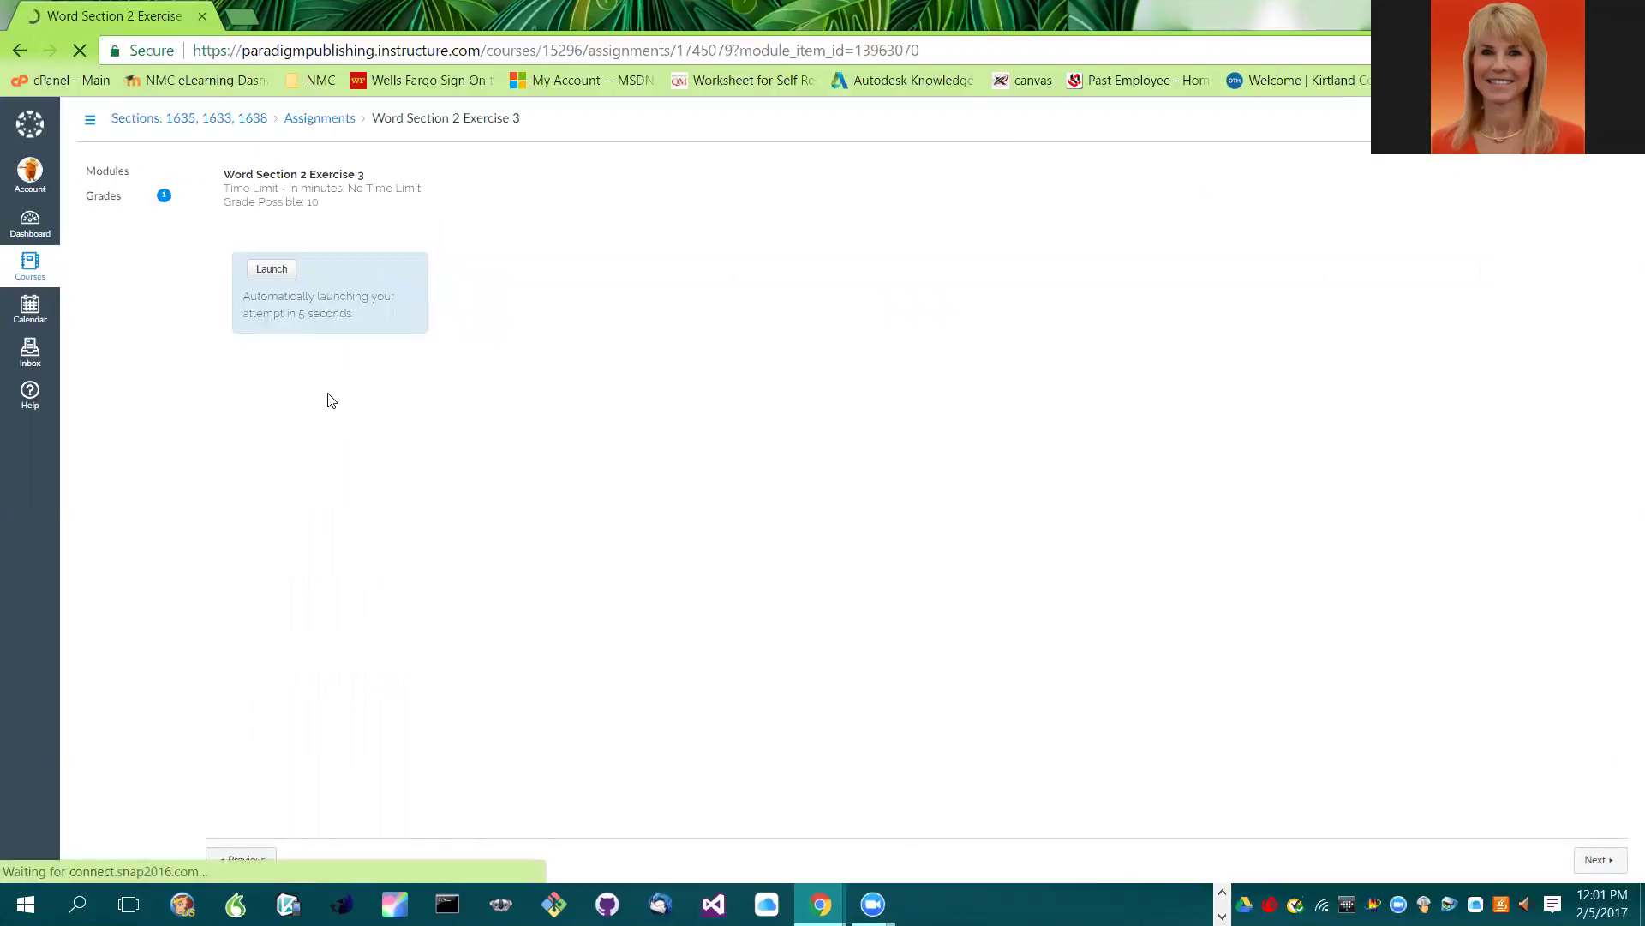
pyautogui.click(270, 271)
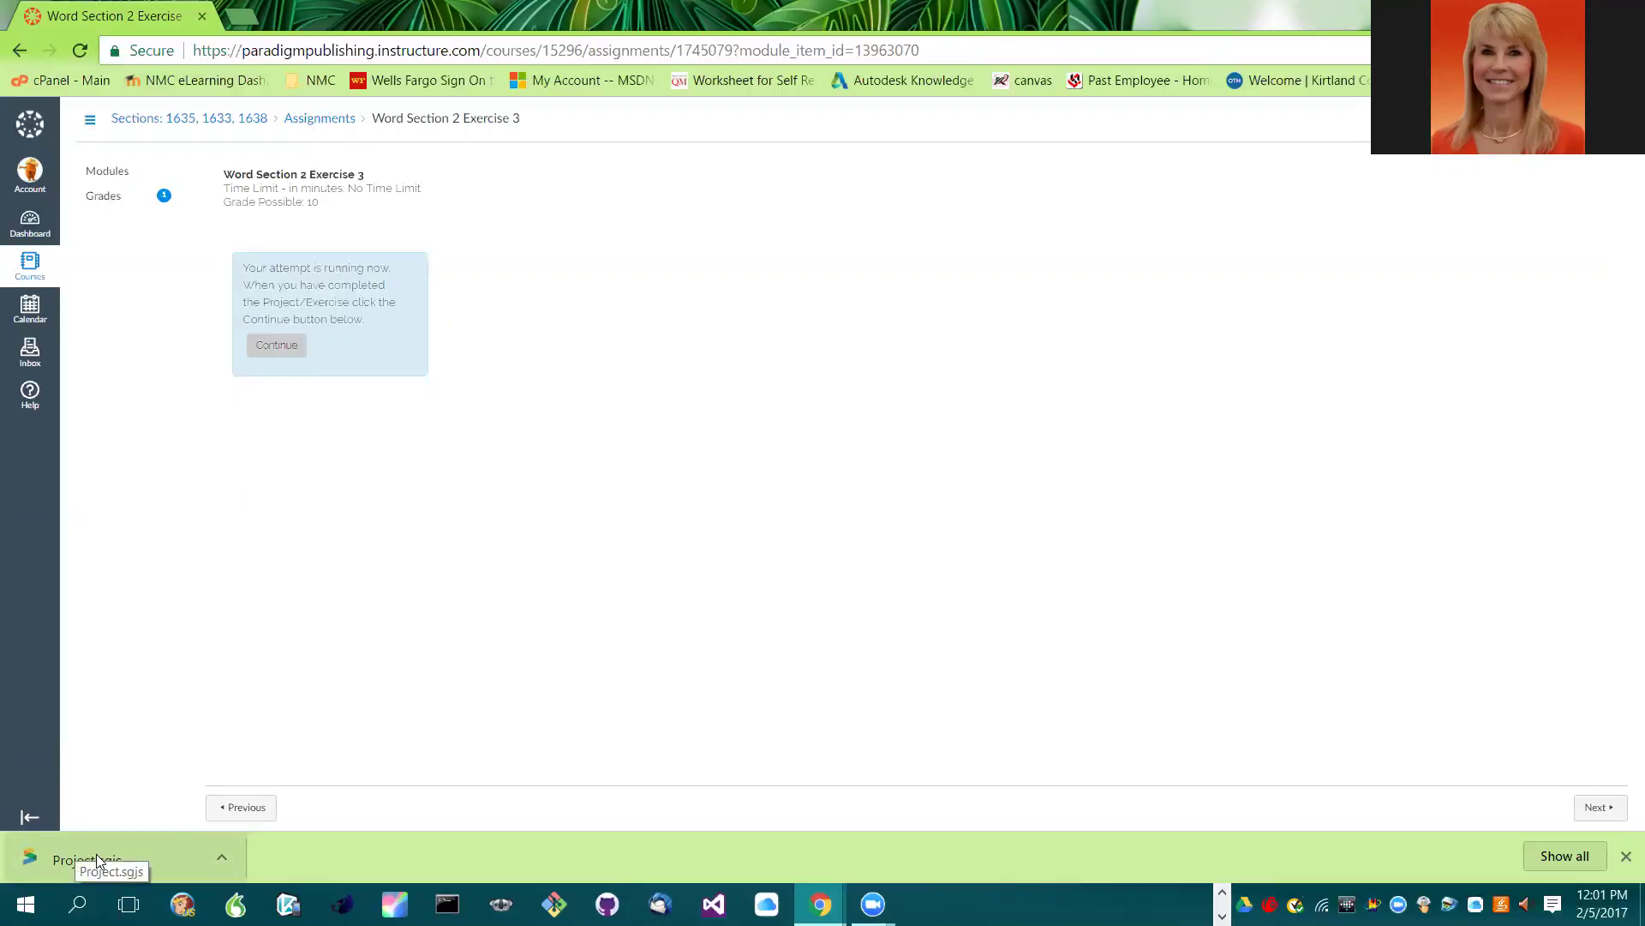
pyautogui.click(96, 854)
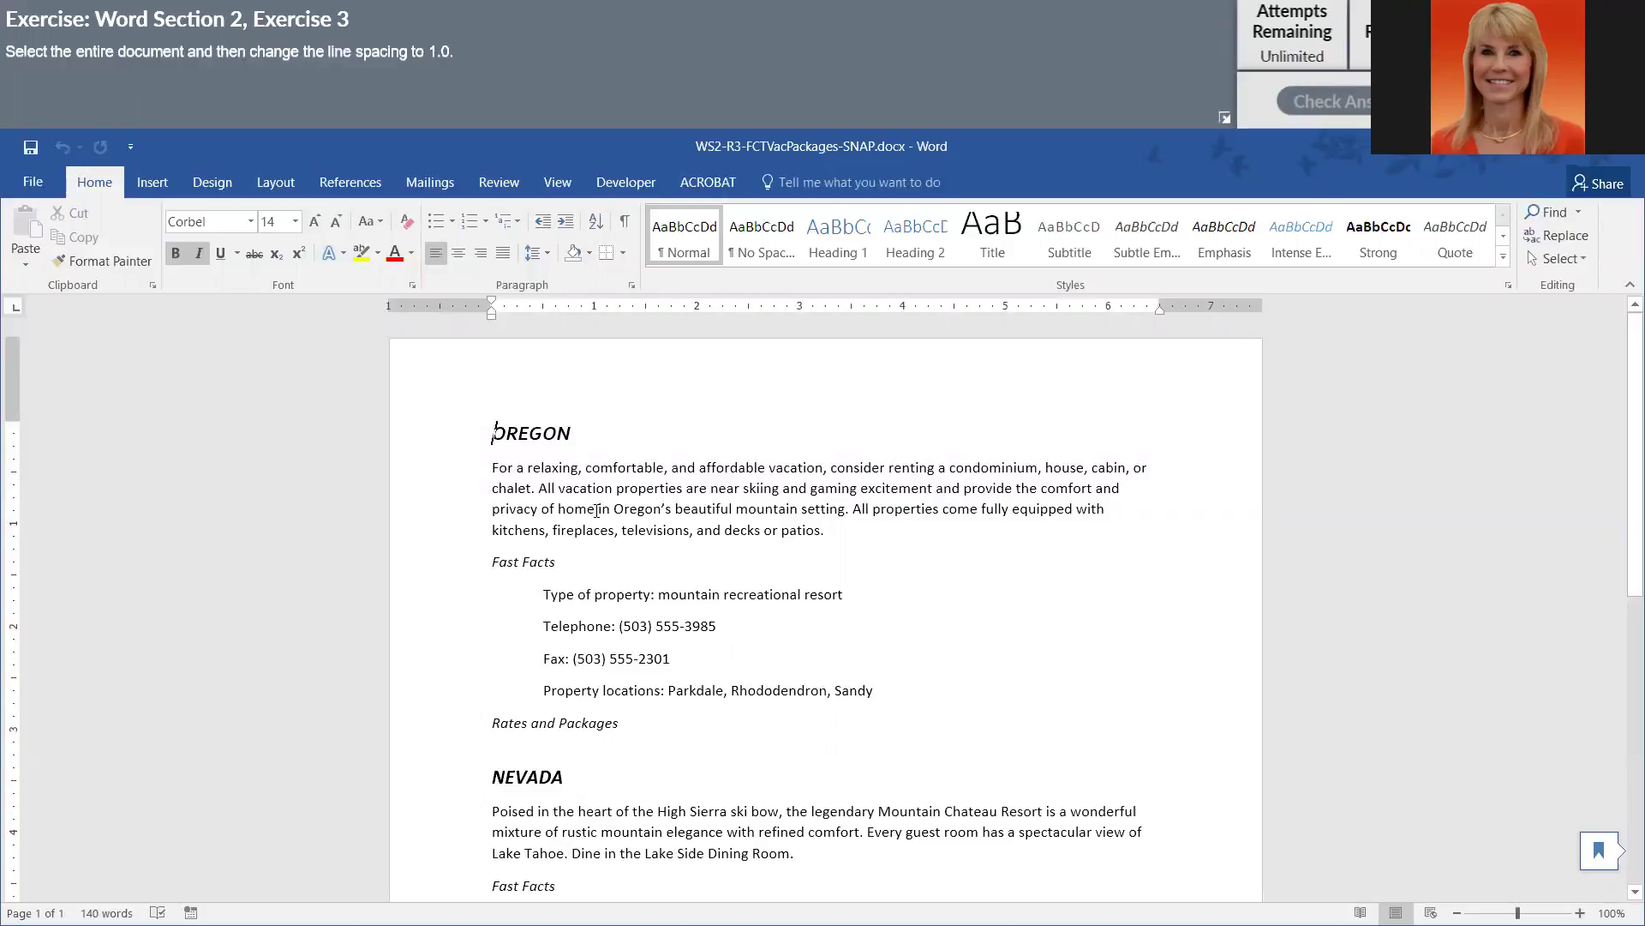
# - Select the whole document and apply a new value from the Line and Paragraph Spacing list
pyautogui.hotkey('ctrl', 'a')
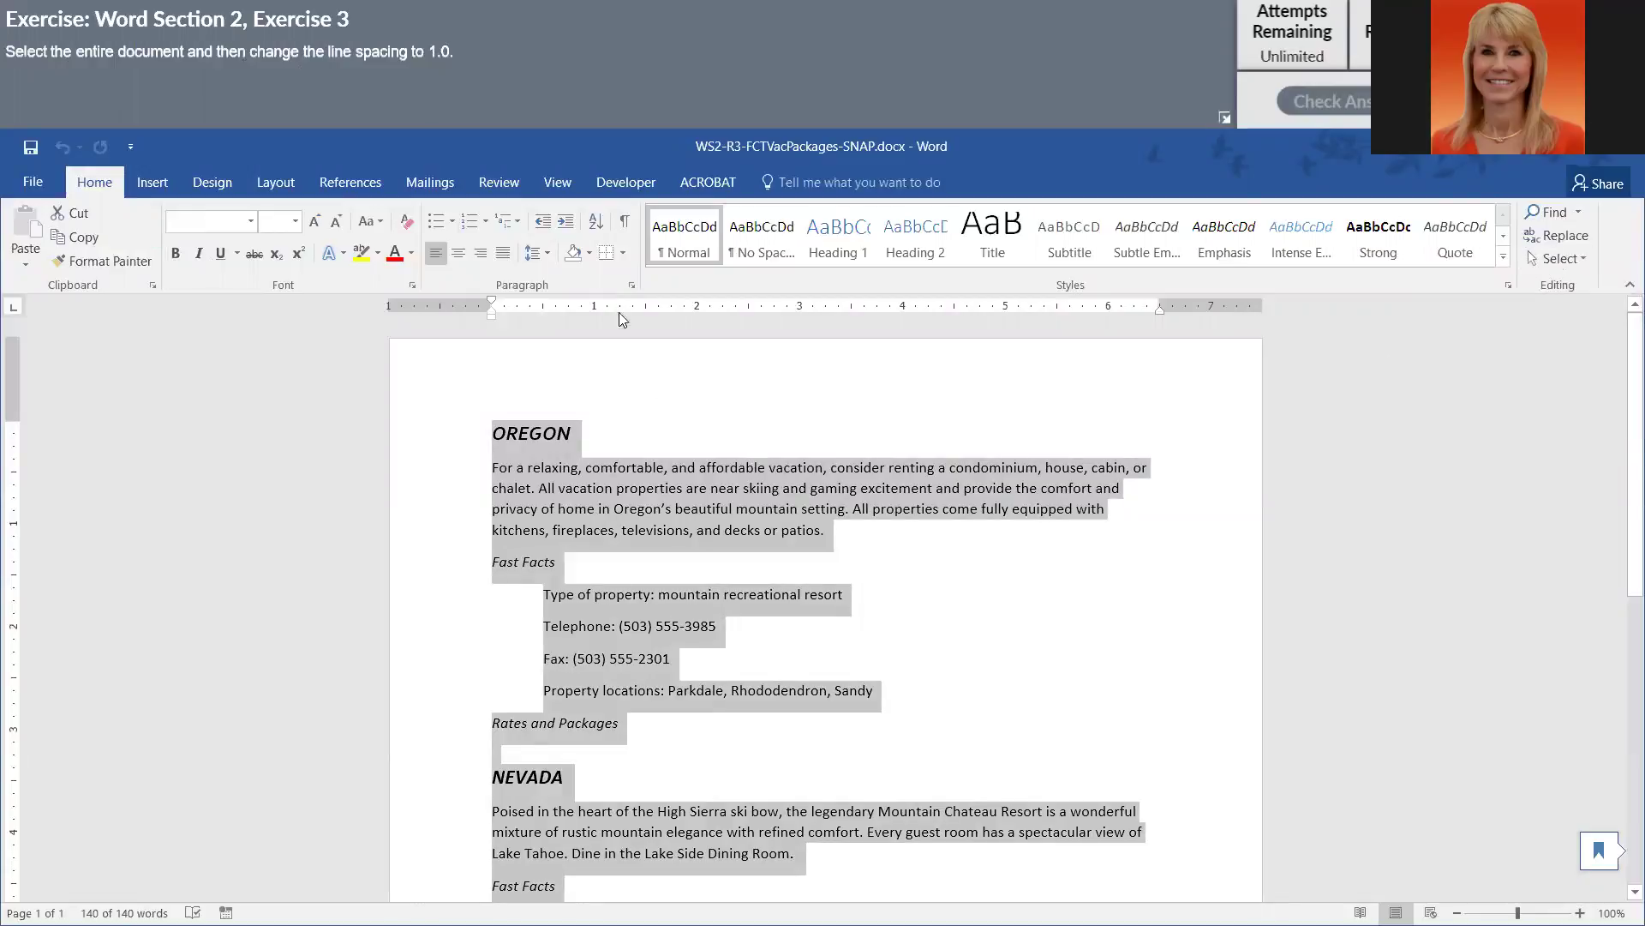
pyautogui.click(548, 254)
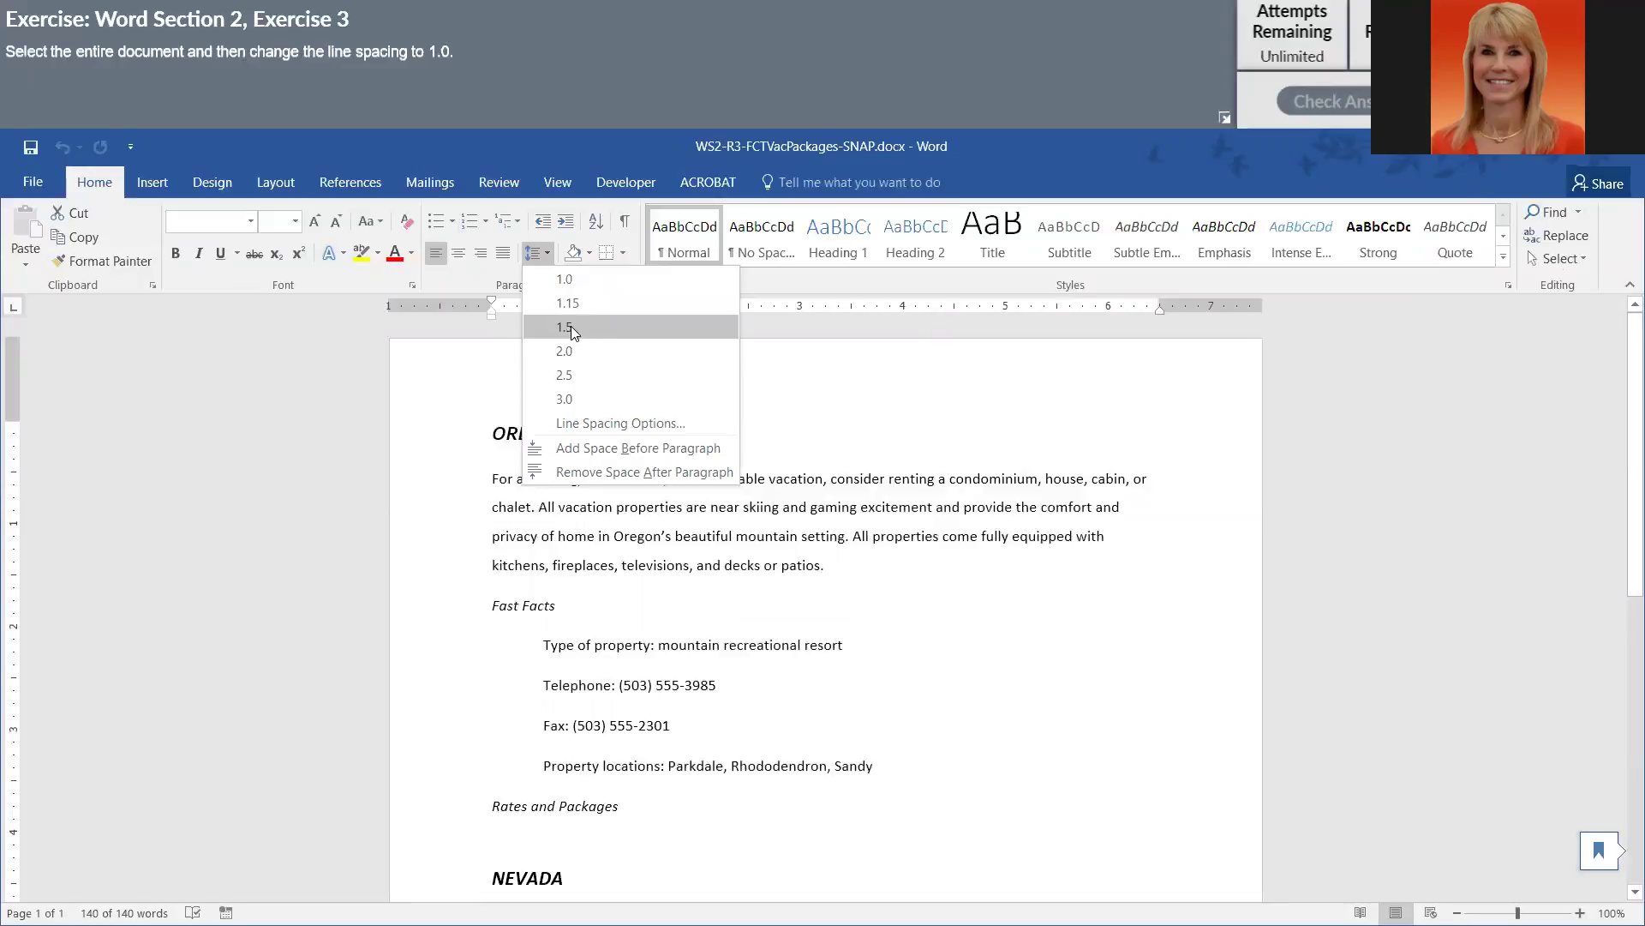
pyautogui.click(571, 326)
pyautogui.hotkey('ctrl', 'a')
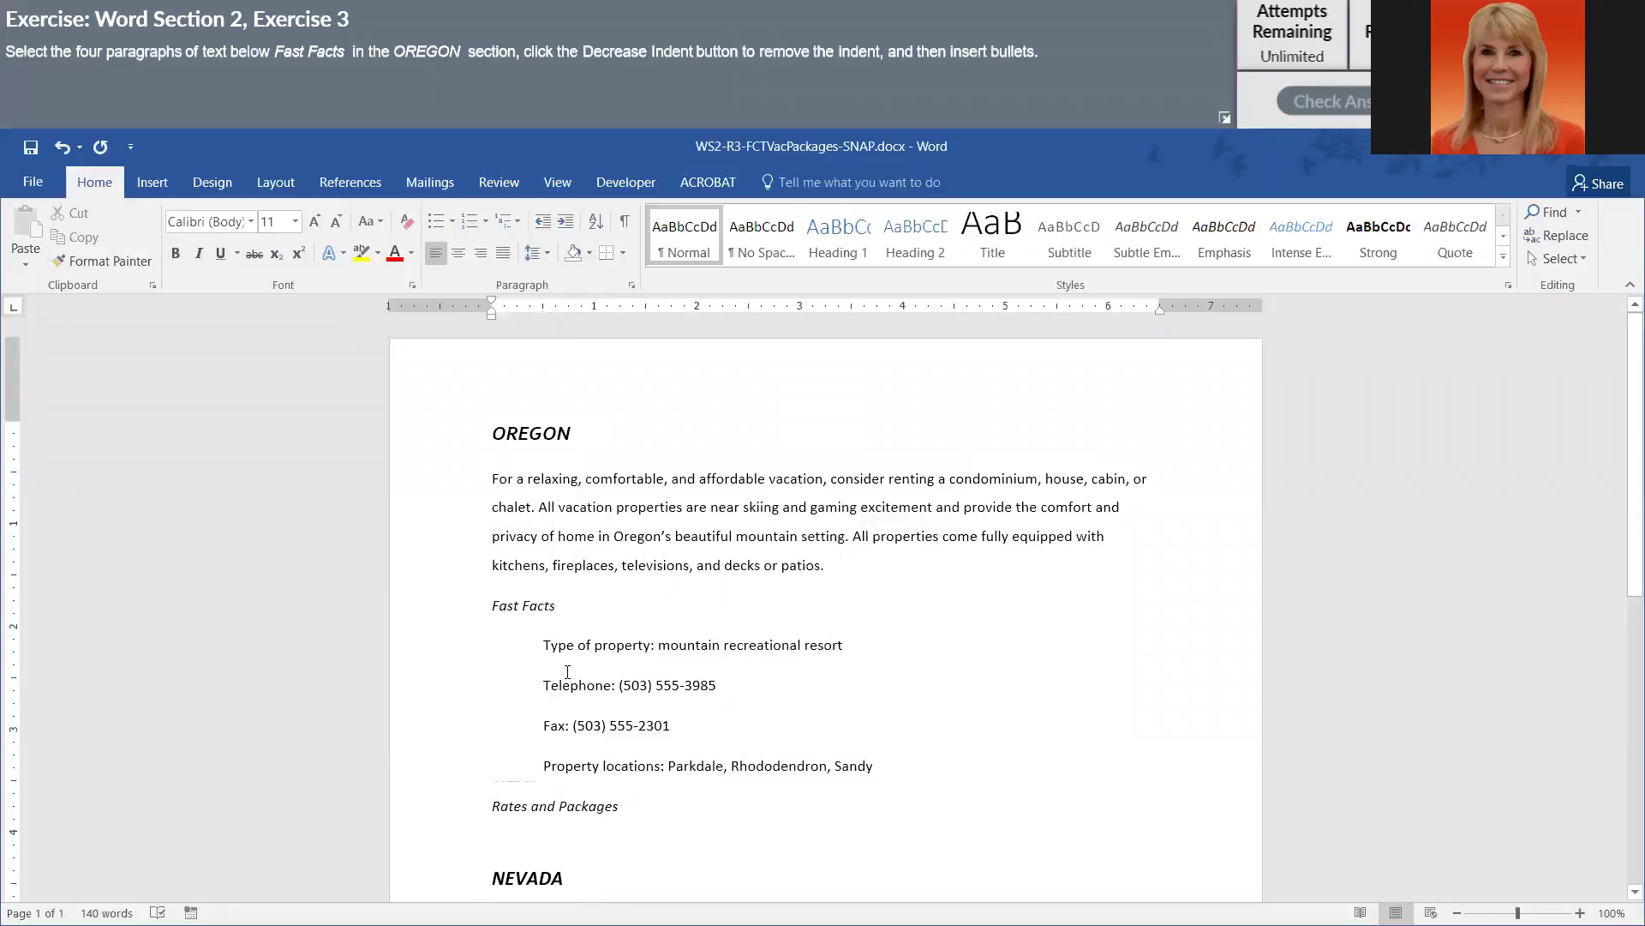
# - Decrease the indent of the four OREGON Fast Facts lines and bullet them, then do the same for NEVADA's four
pyautogui.moveTo(590, 696); pyautogui.dragTo(896, 763)
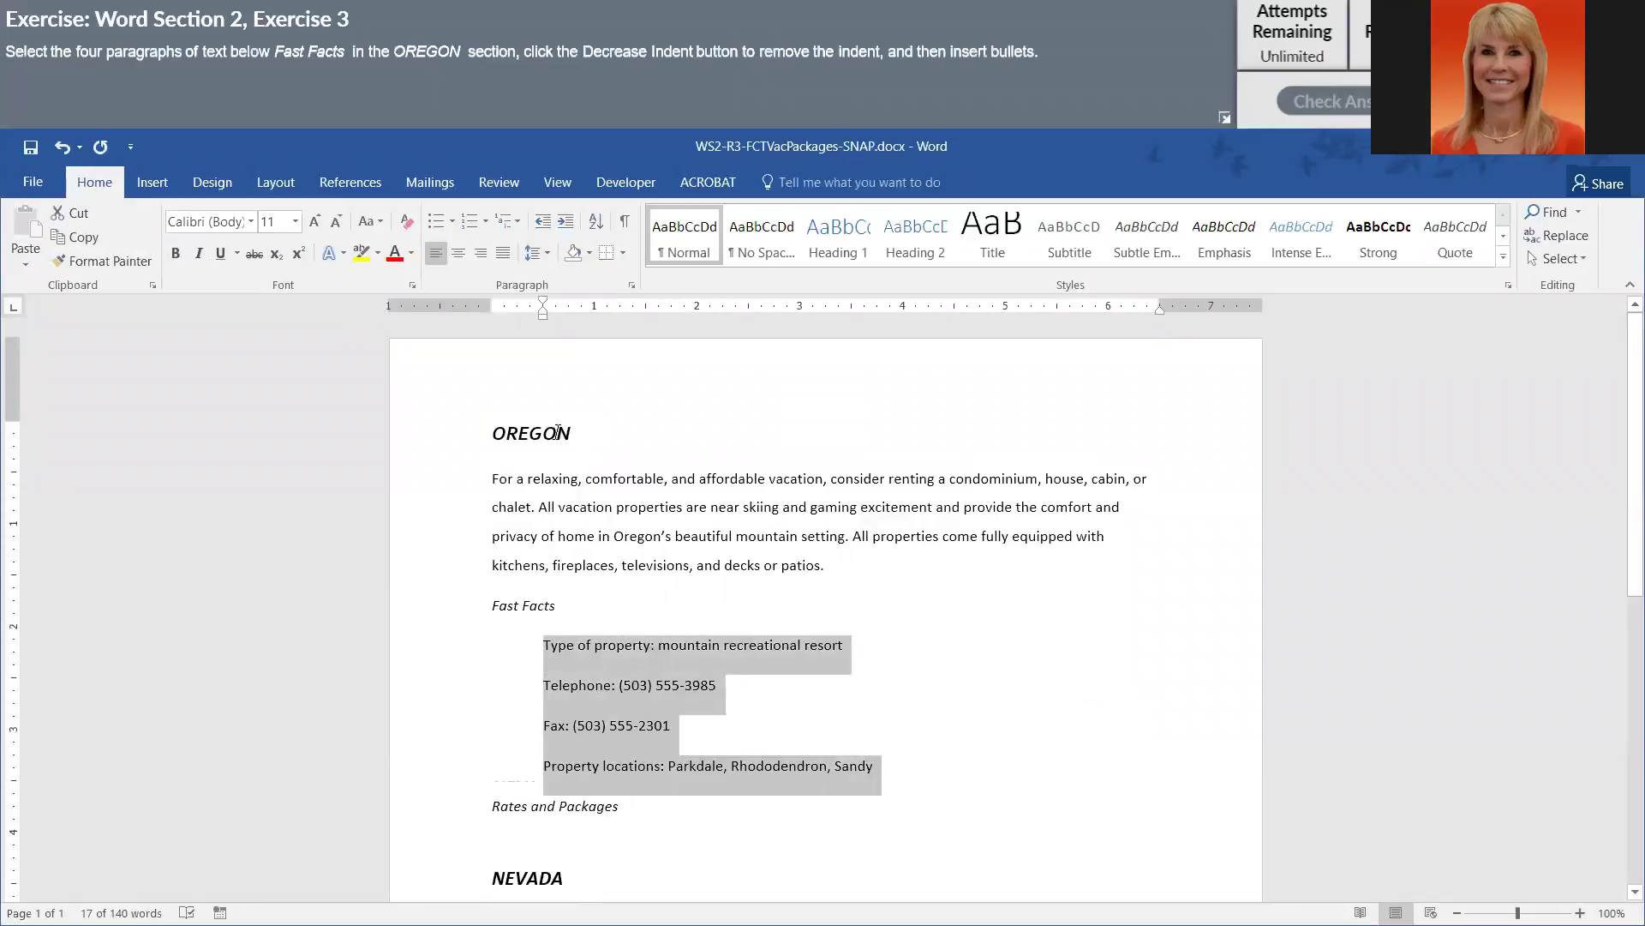
pyautogui.click(540, 223)
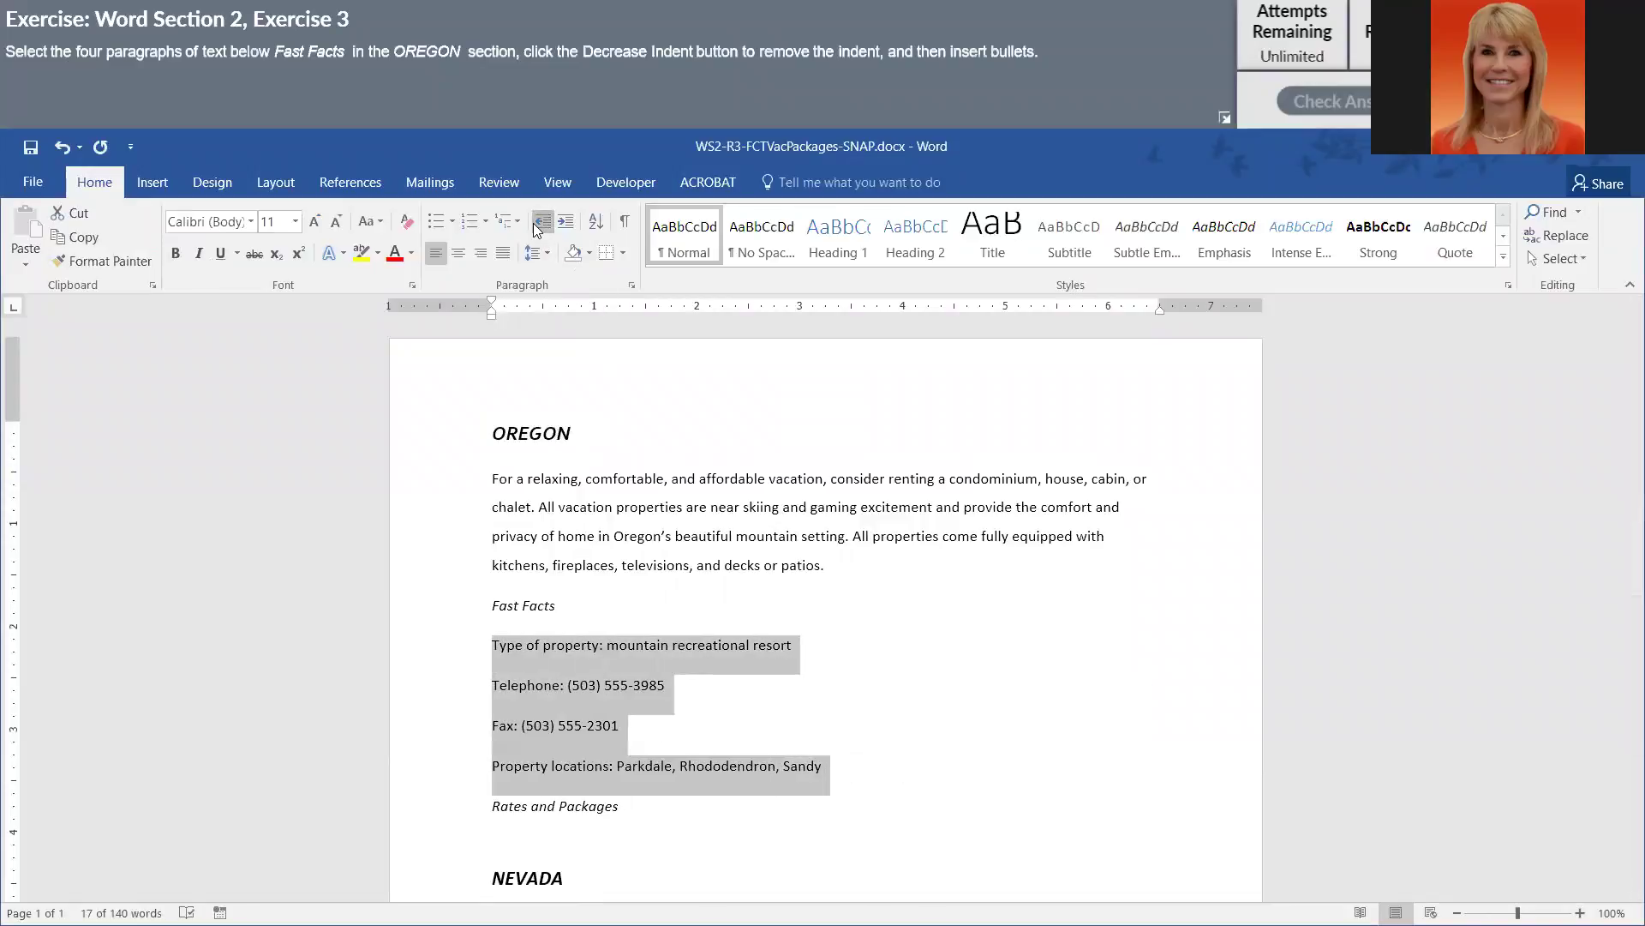
pyautogui.click(431, 223)
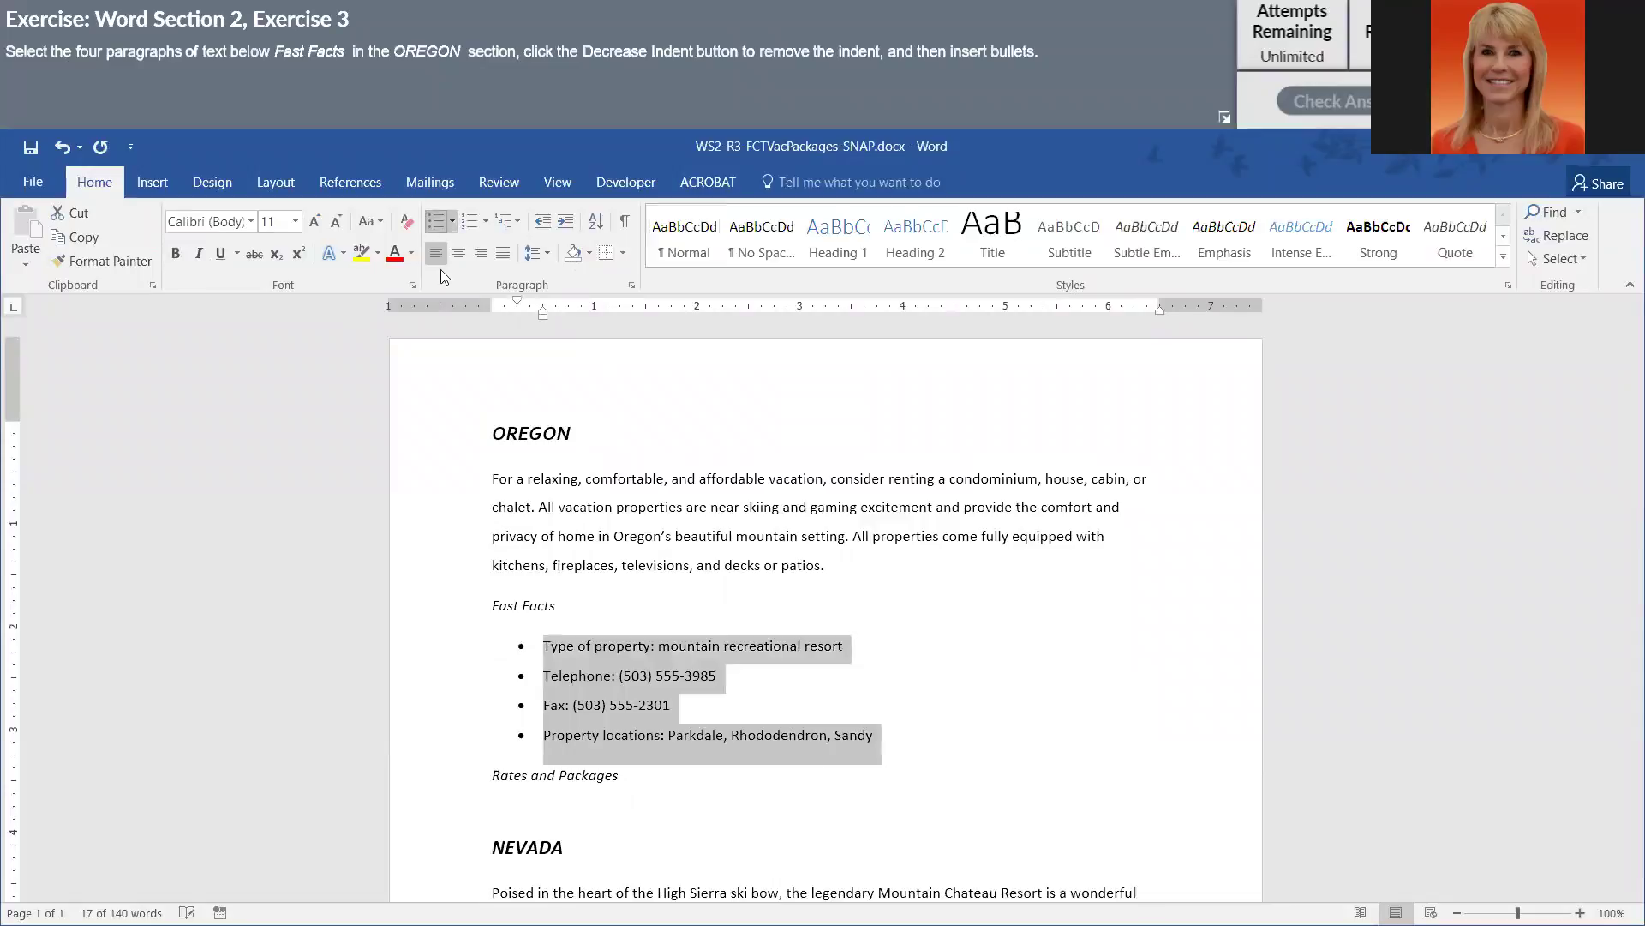
pyautogui.scroll(-3, 588, 694)
pyautogui.scroll(-7, 581, 708)
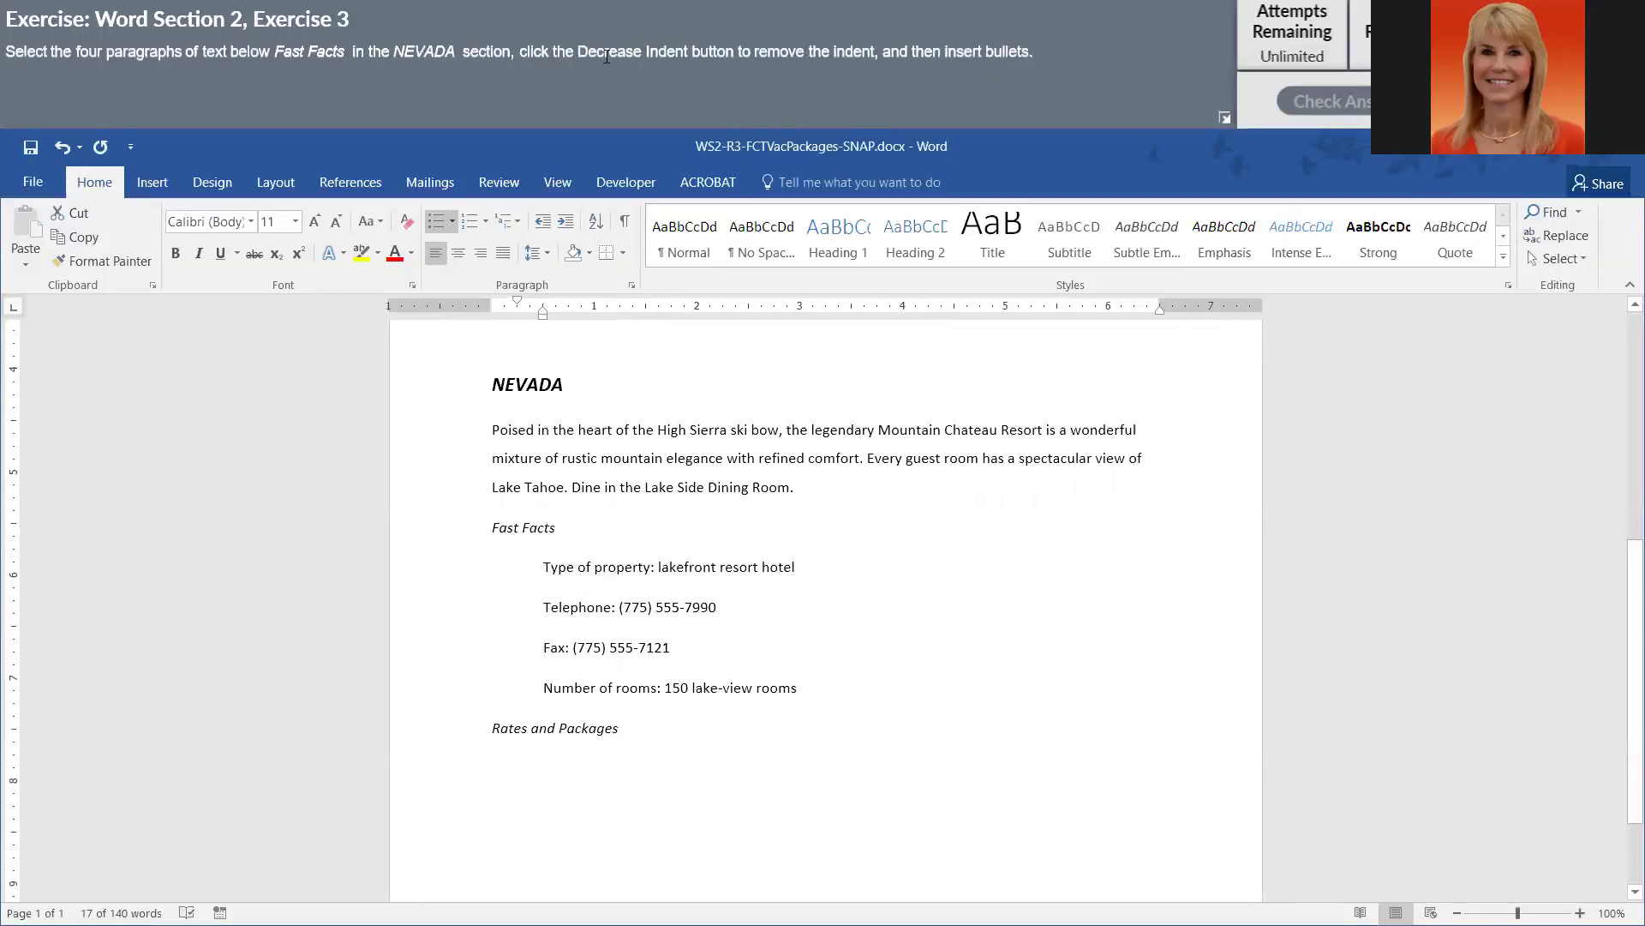
pyautogui.moveTo(543, 567); pyautogui.dragTo(817, 688)
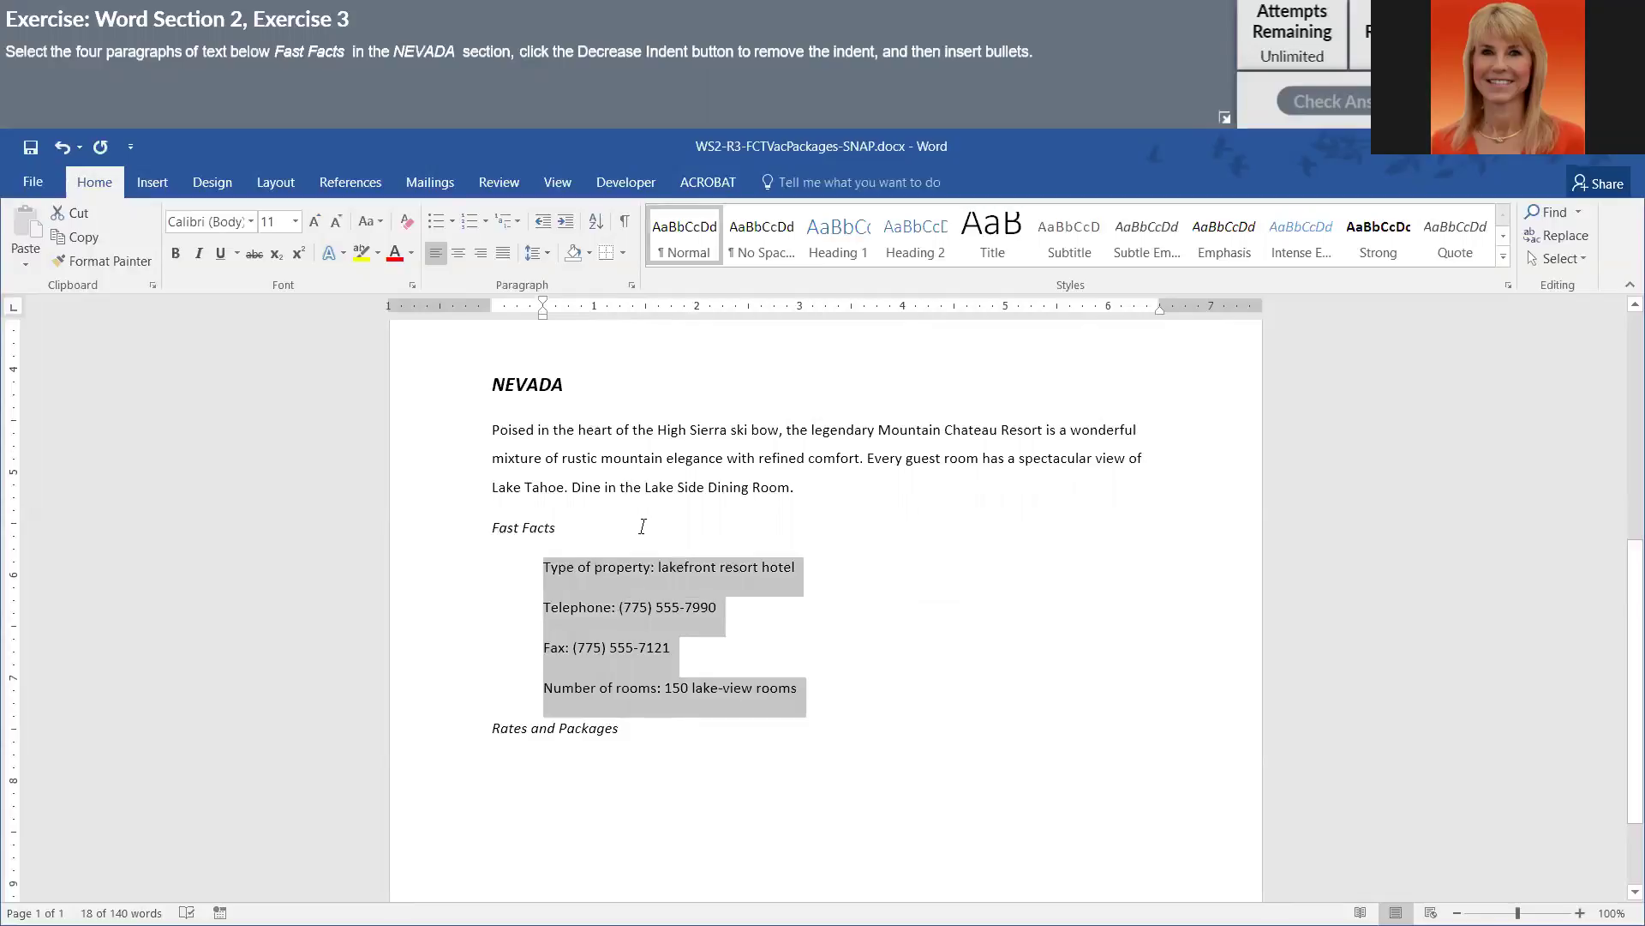
pyautogui.click(543, 221)
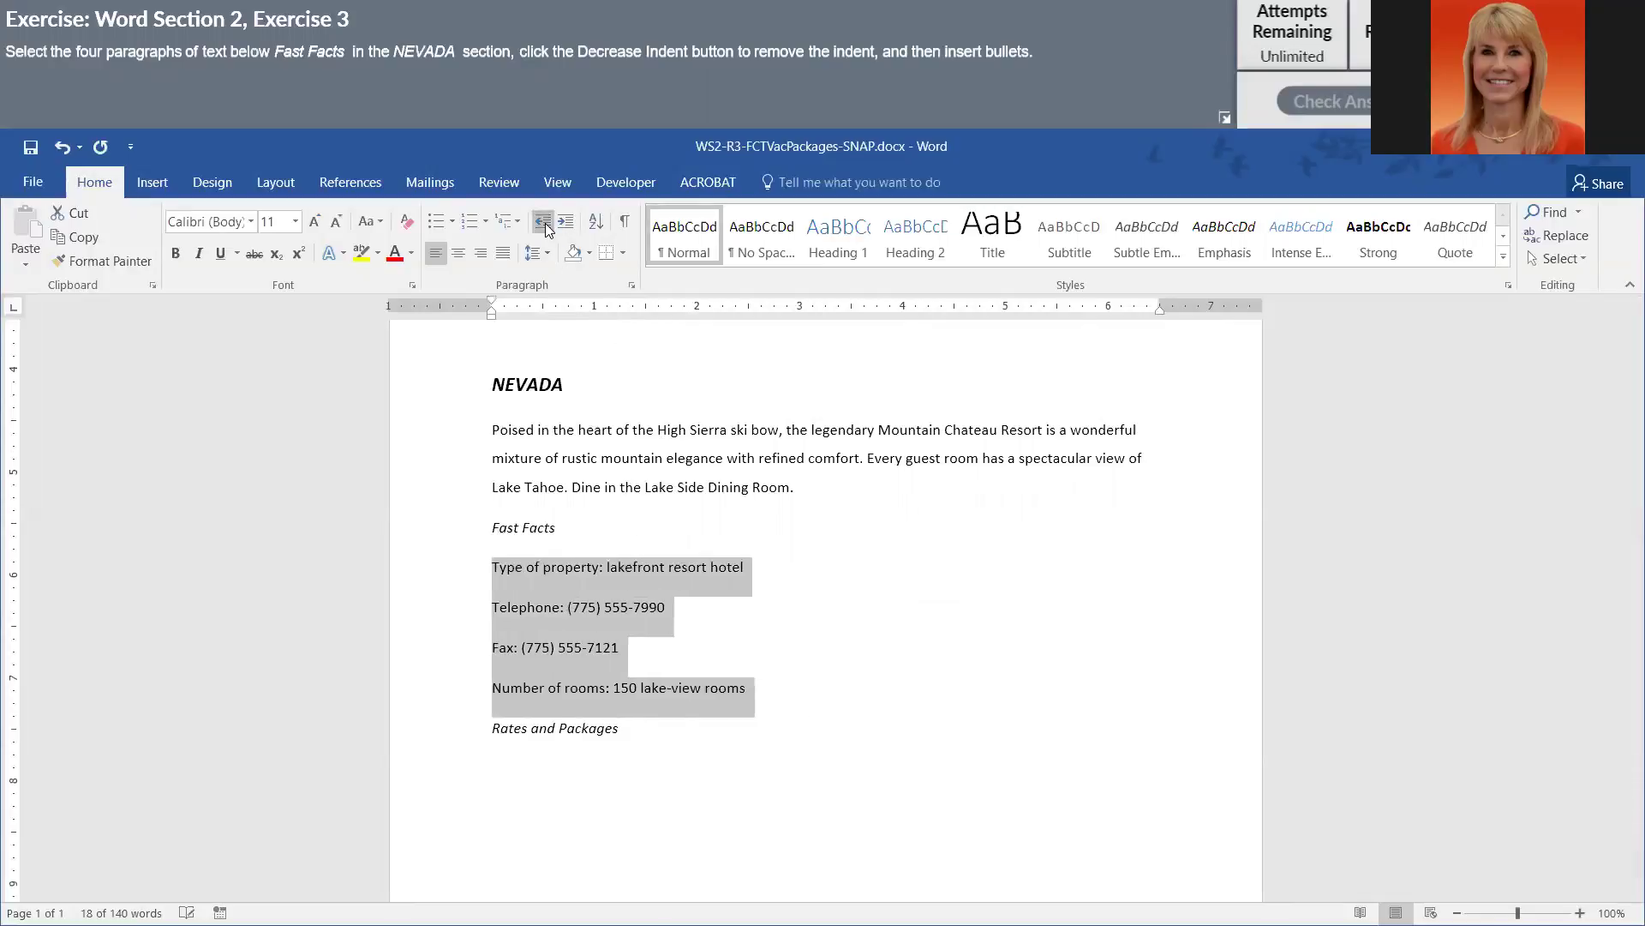
pyautogui.click(436, 224)
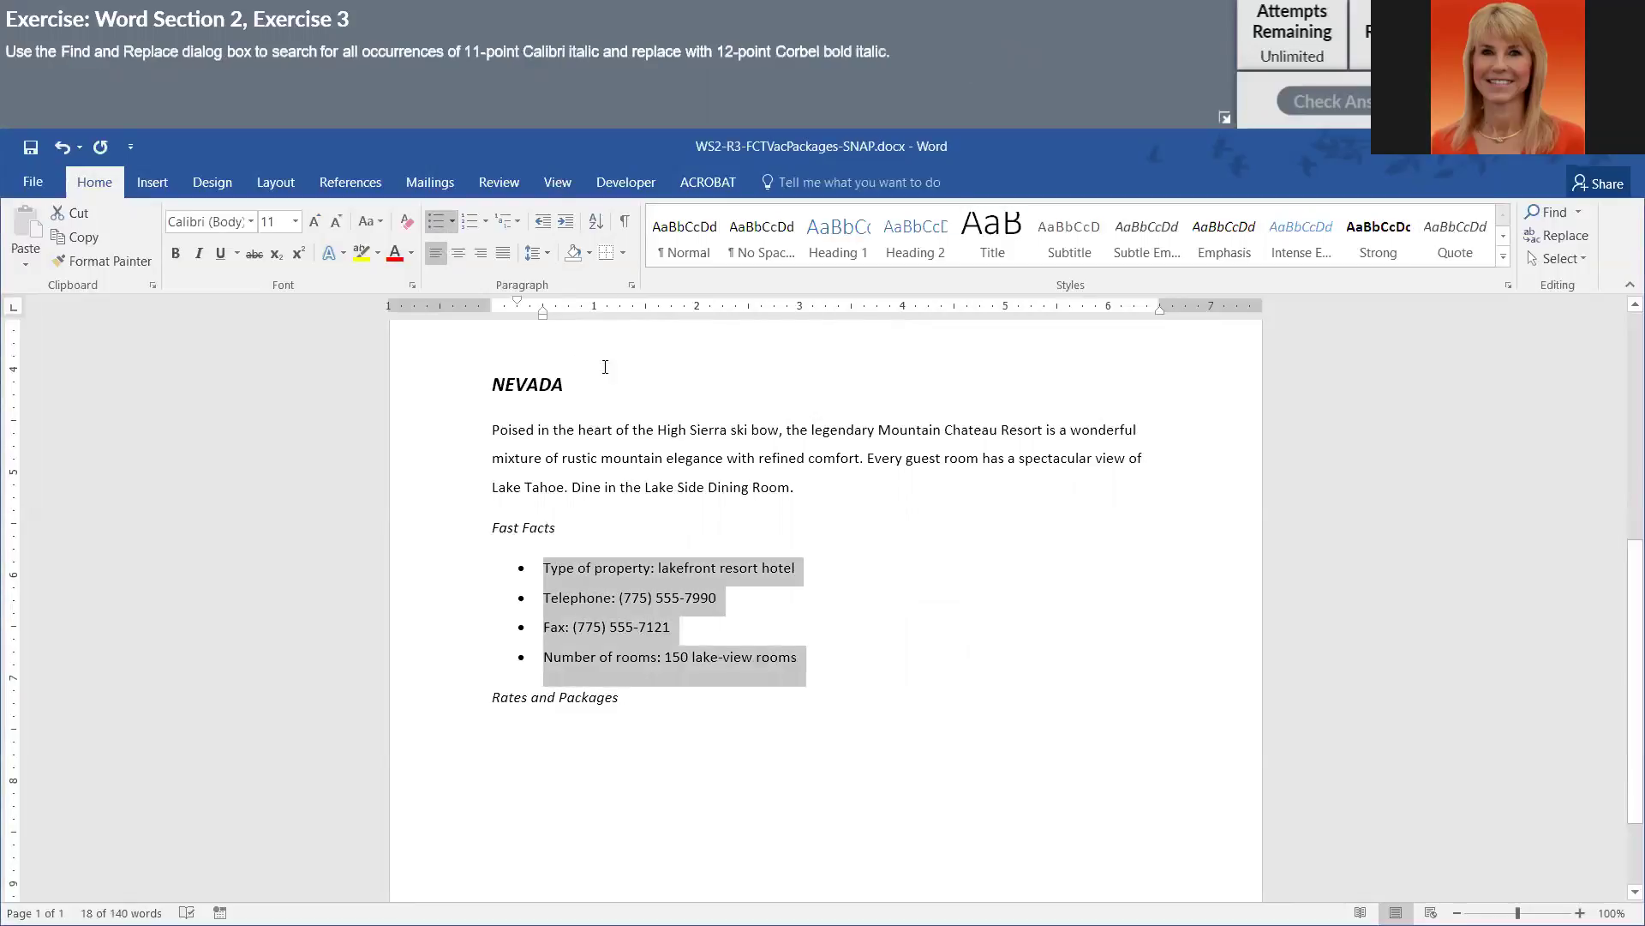
# - In Find and Replace, set the Find font format to Calibri, Italic, 11 pt
pyautogui.scroll(5, 612, 449)
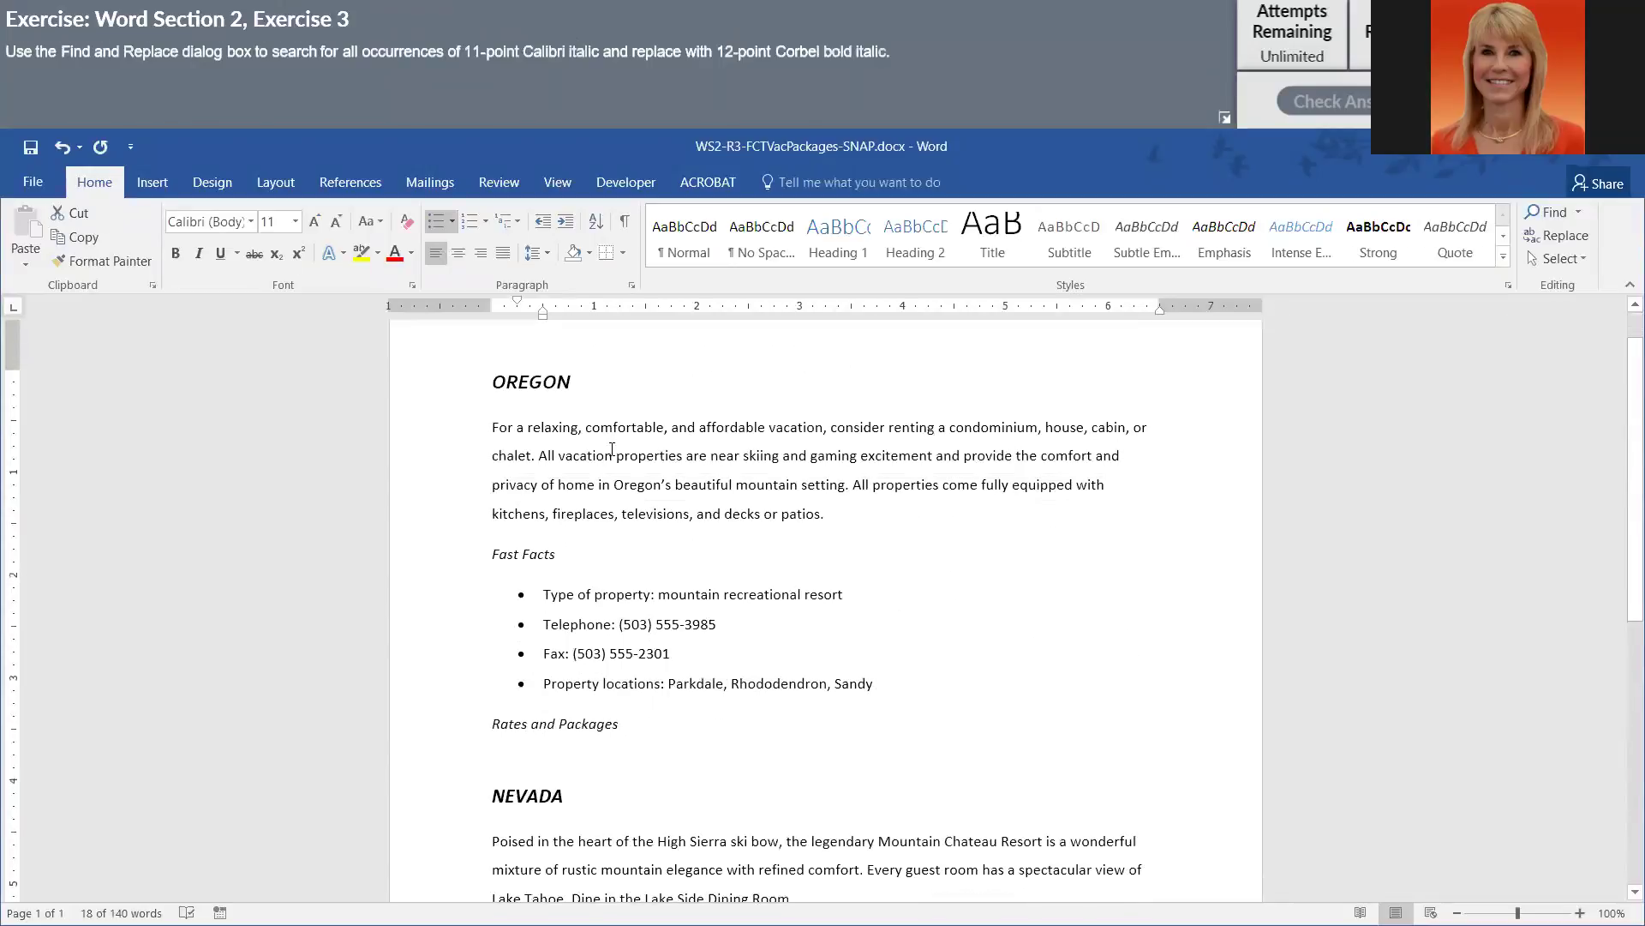
pyautogui.scroll(-1, 610, 448)
pyautogui.click(1551, 235)
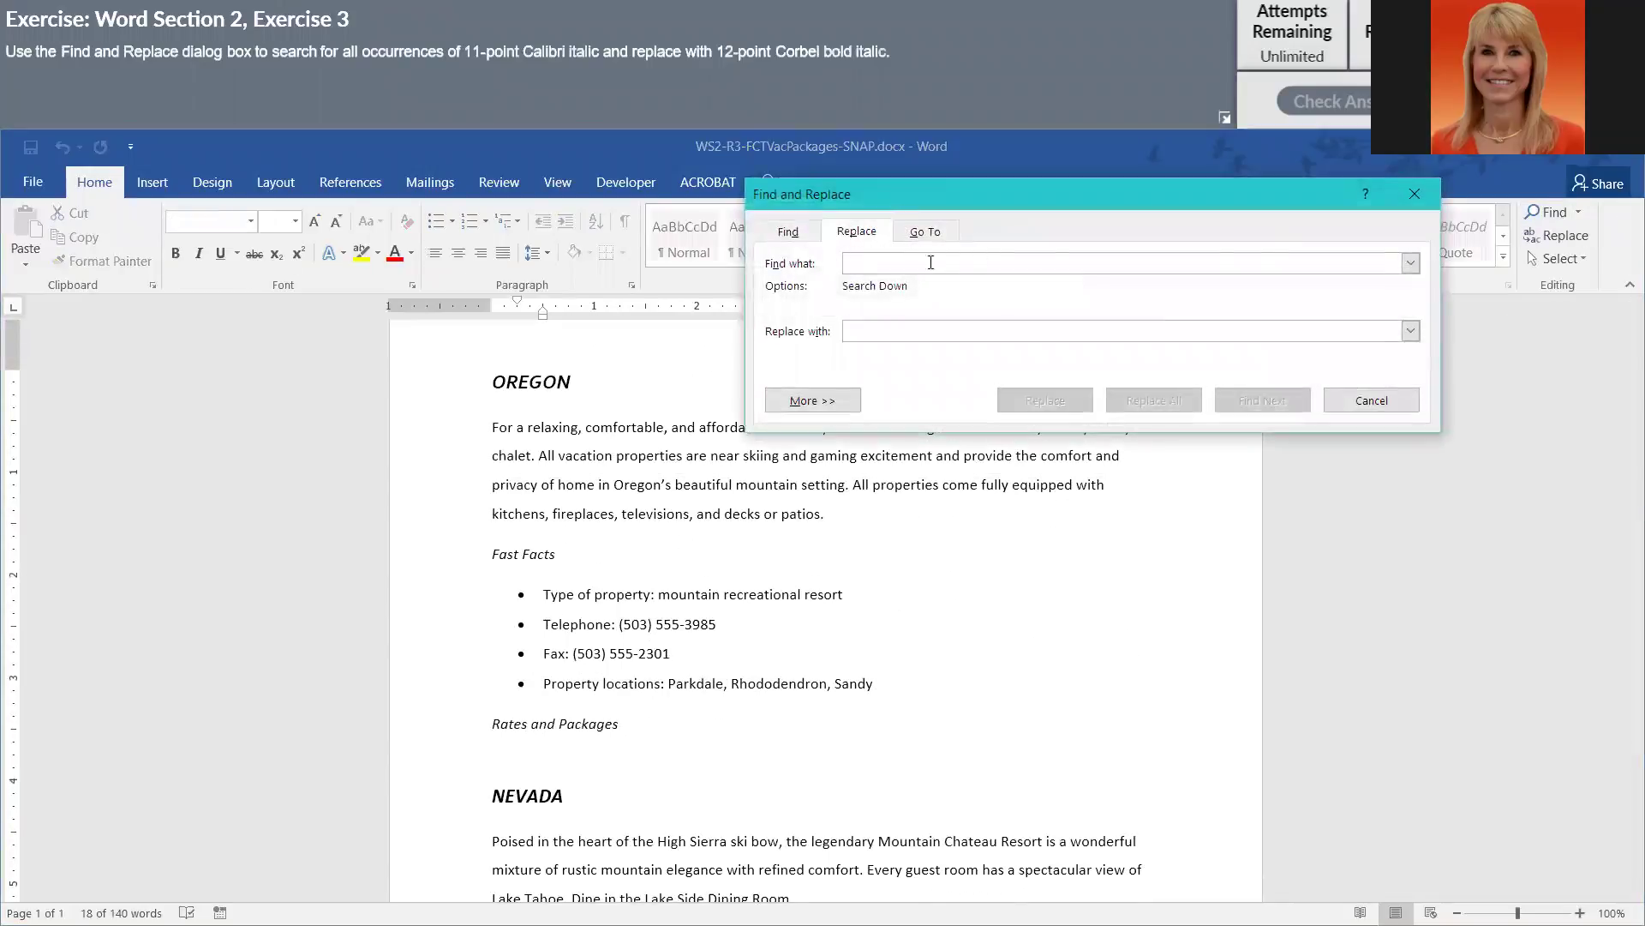
pyautogui.click(797, 401)
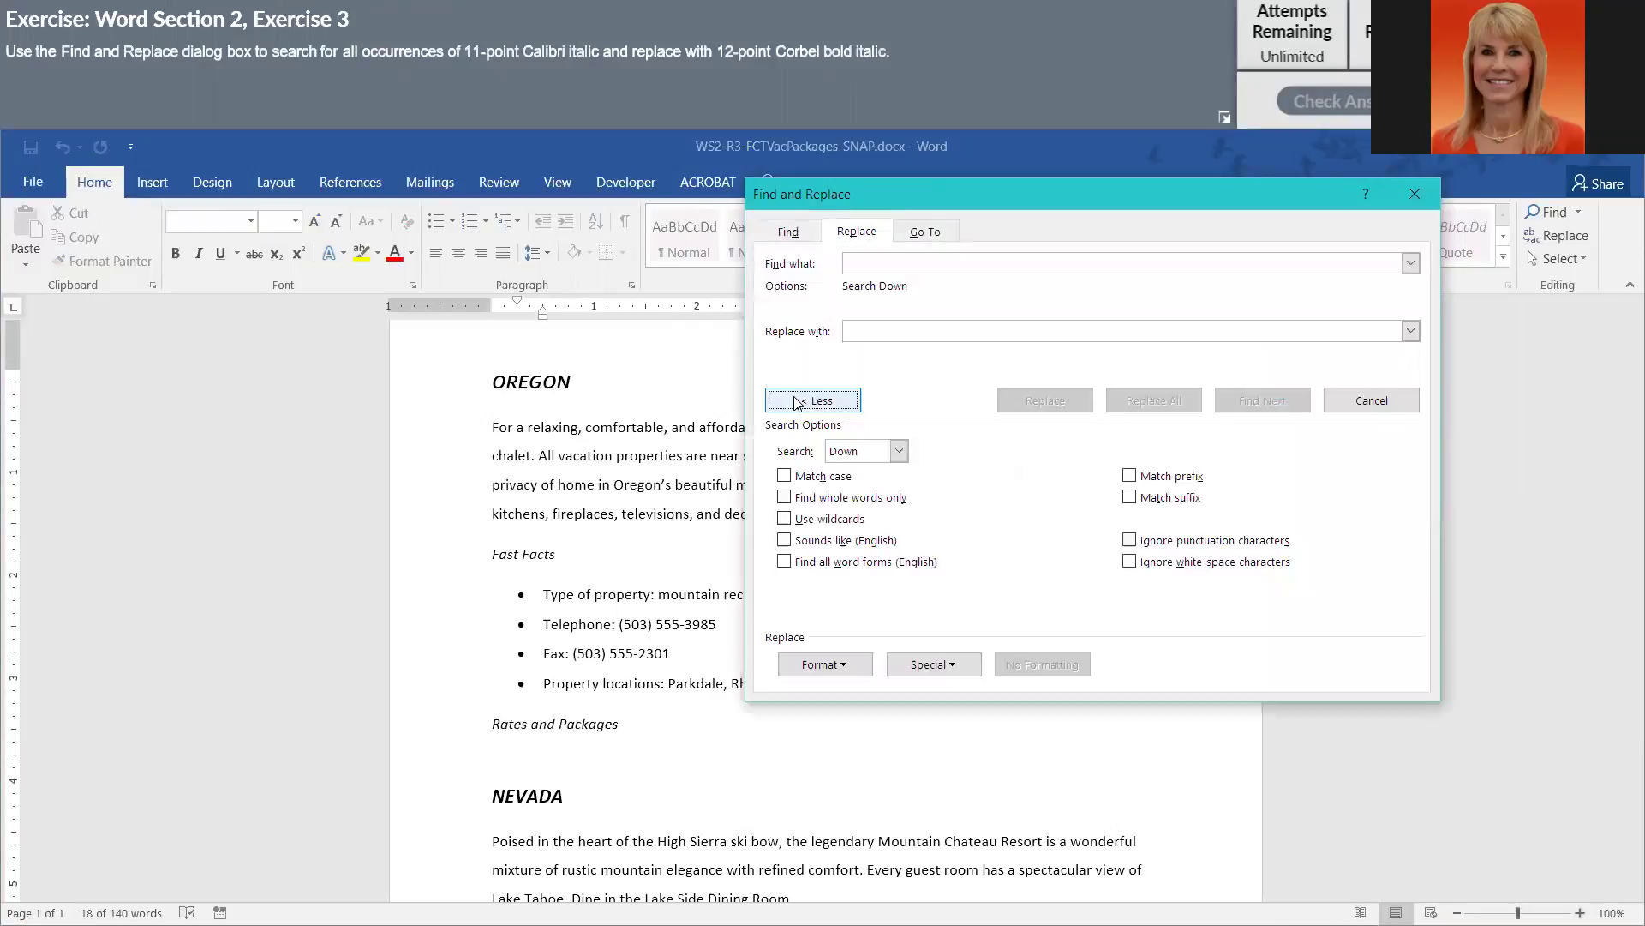
pyautogui.click(842, 674)
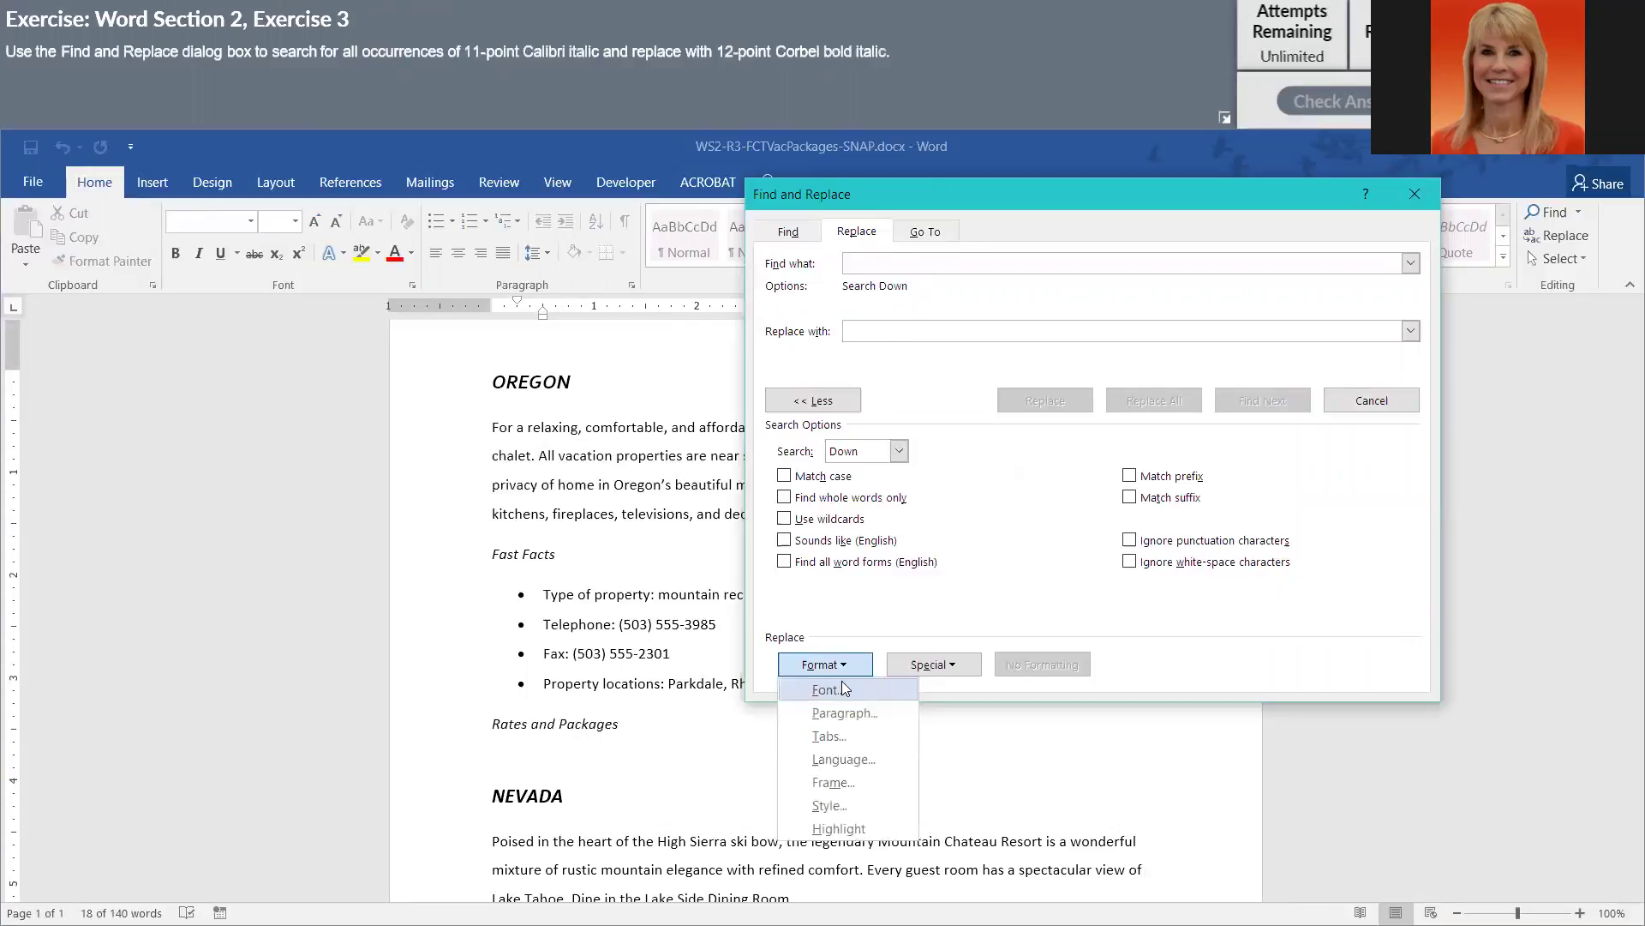
pyautogui.click(843, 691)
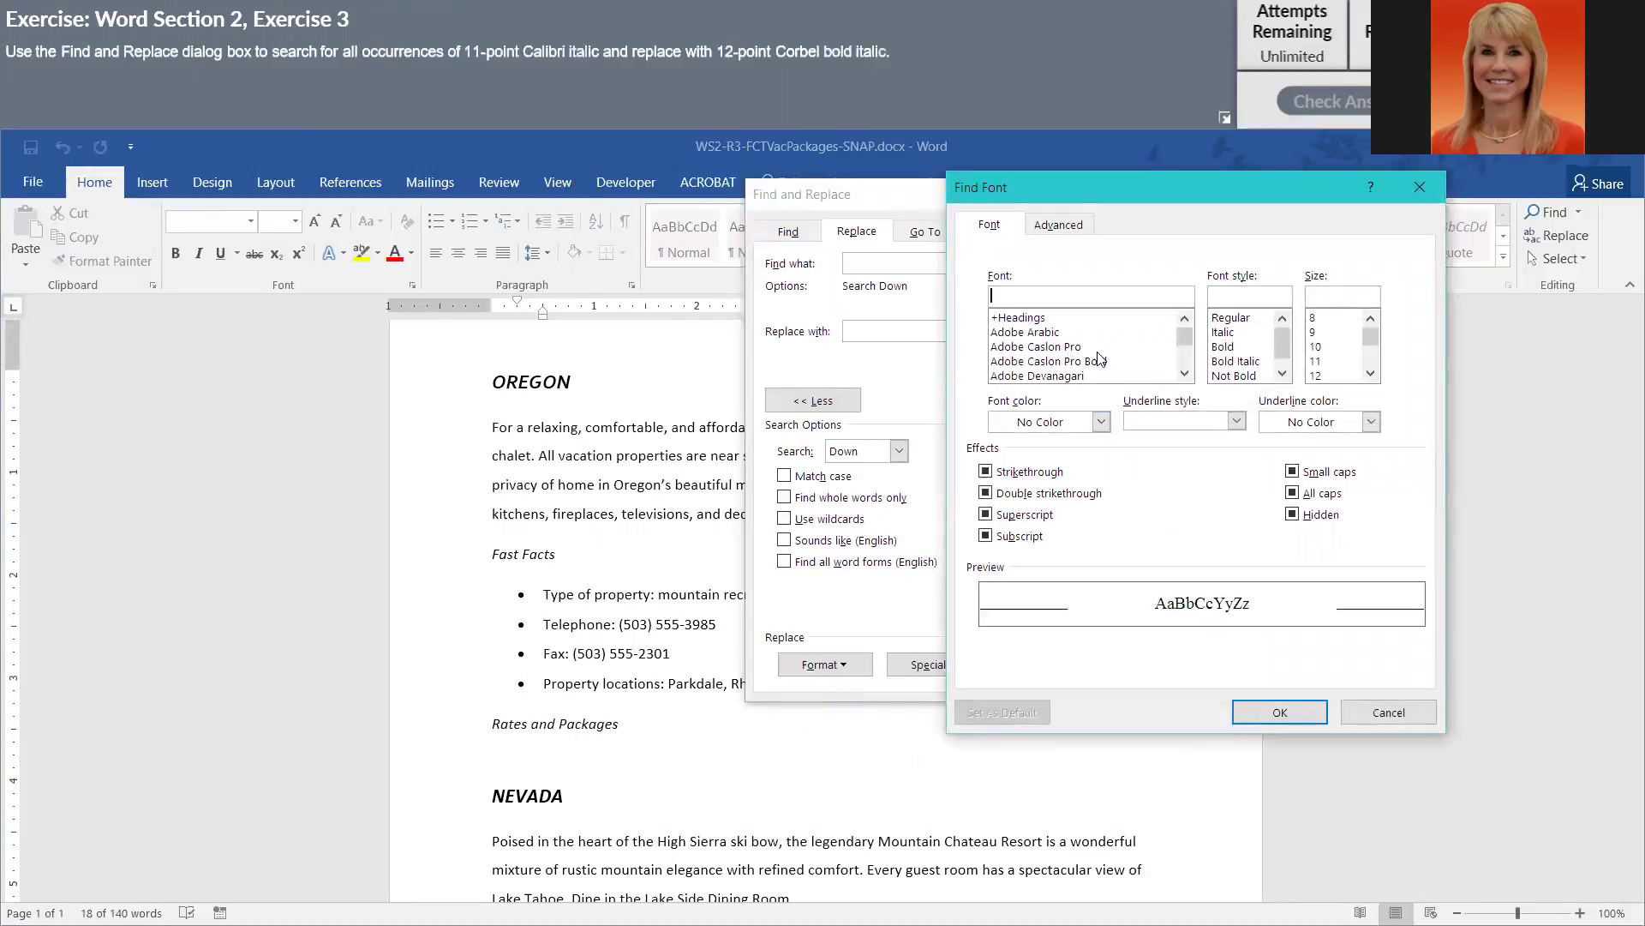
pyautogui.write('cal')
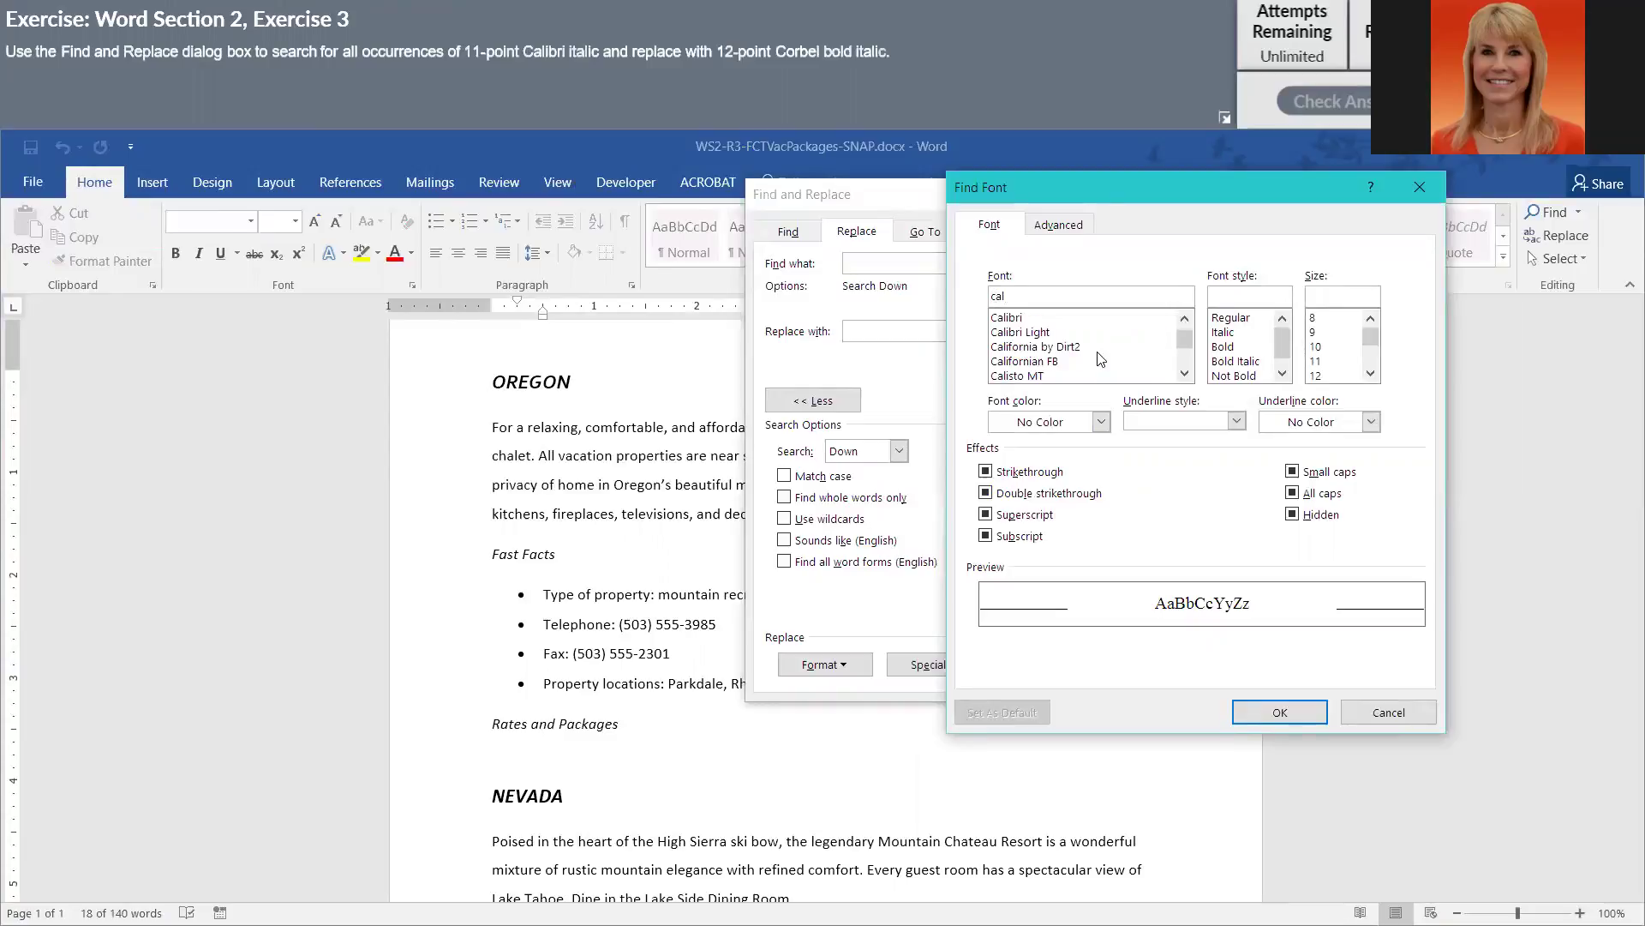
pyautogui.click(1024, 318)
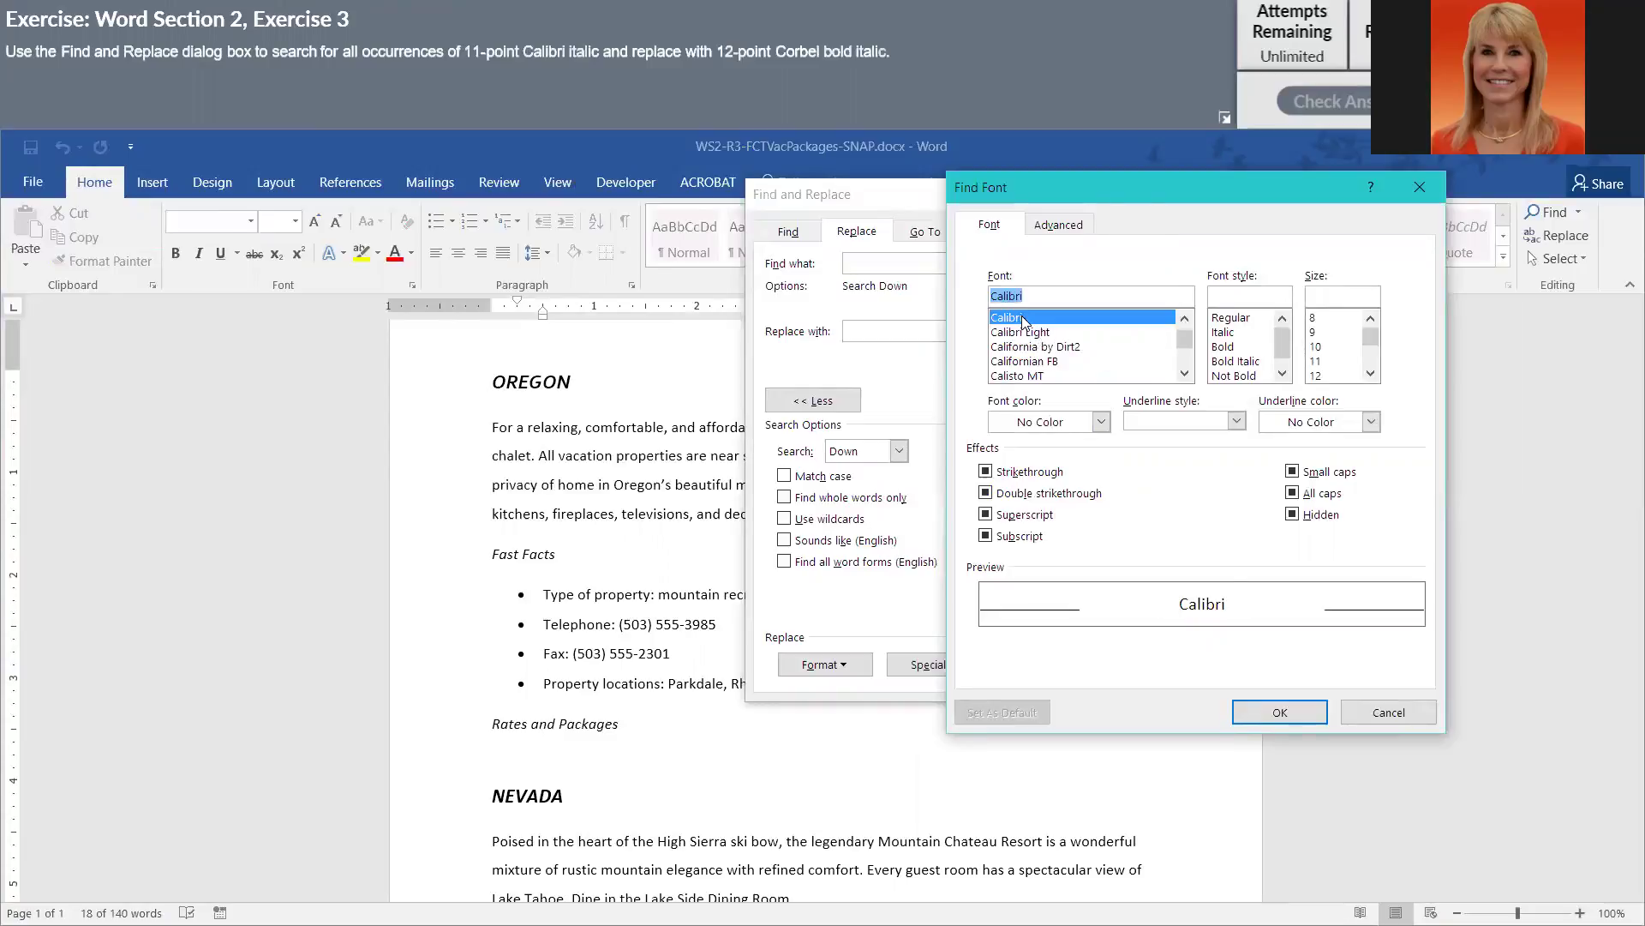
pyautogui.click(1224, 333)
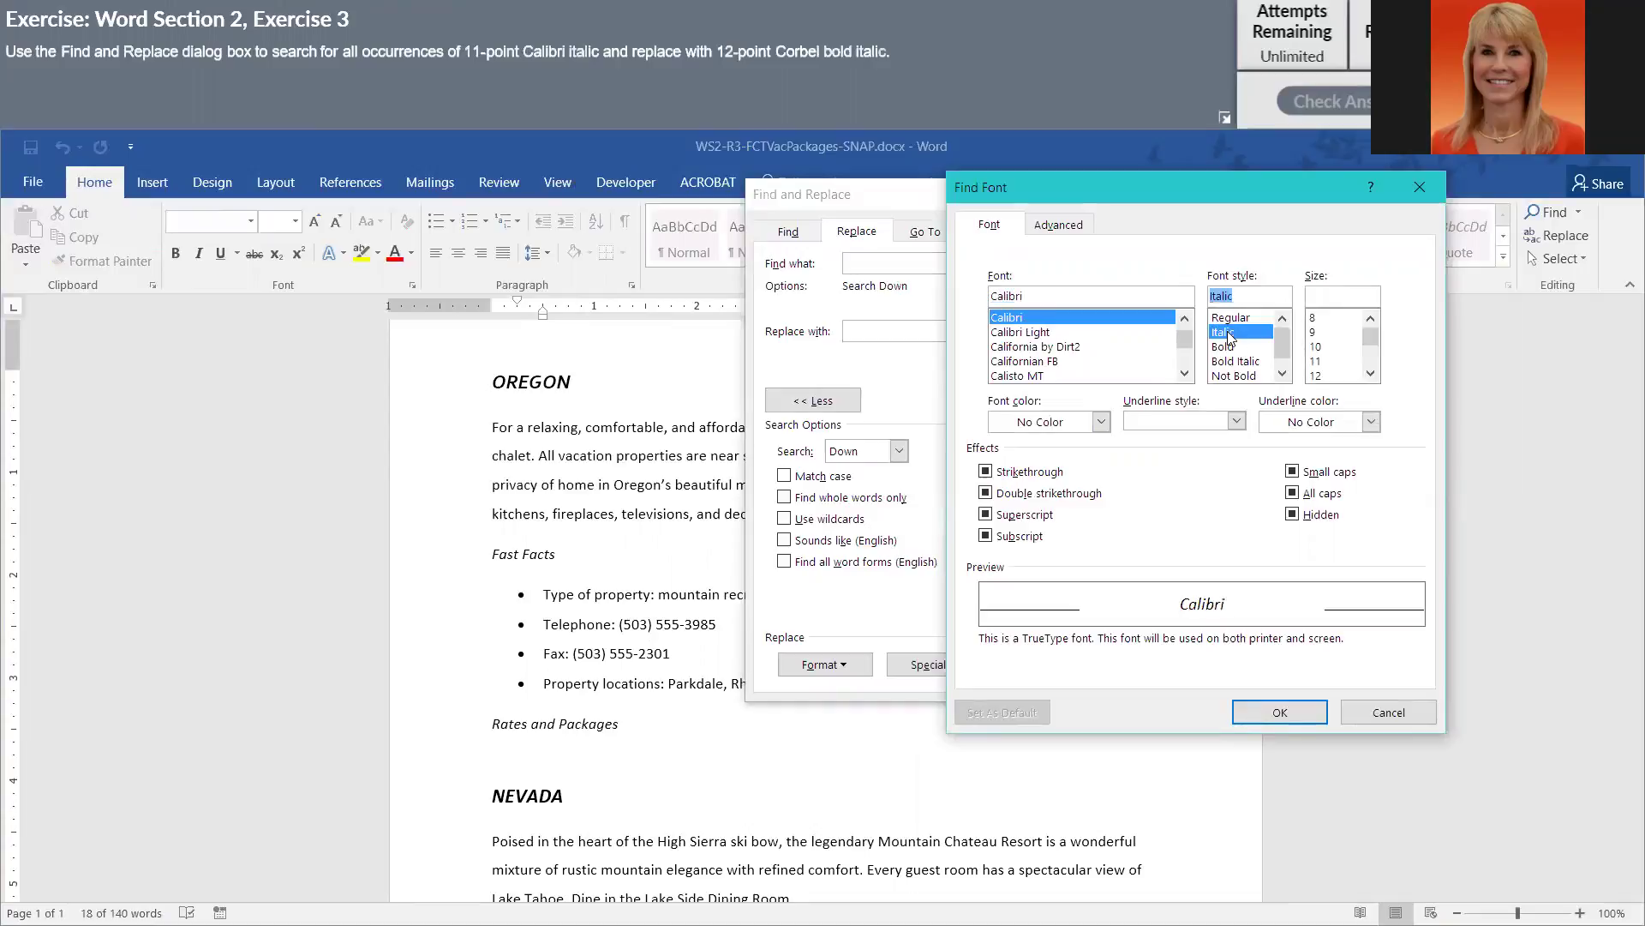
pyautogui.click(1318, 360)
pyautogui.click(1285, 711)
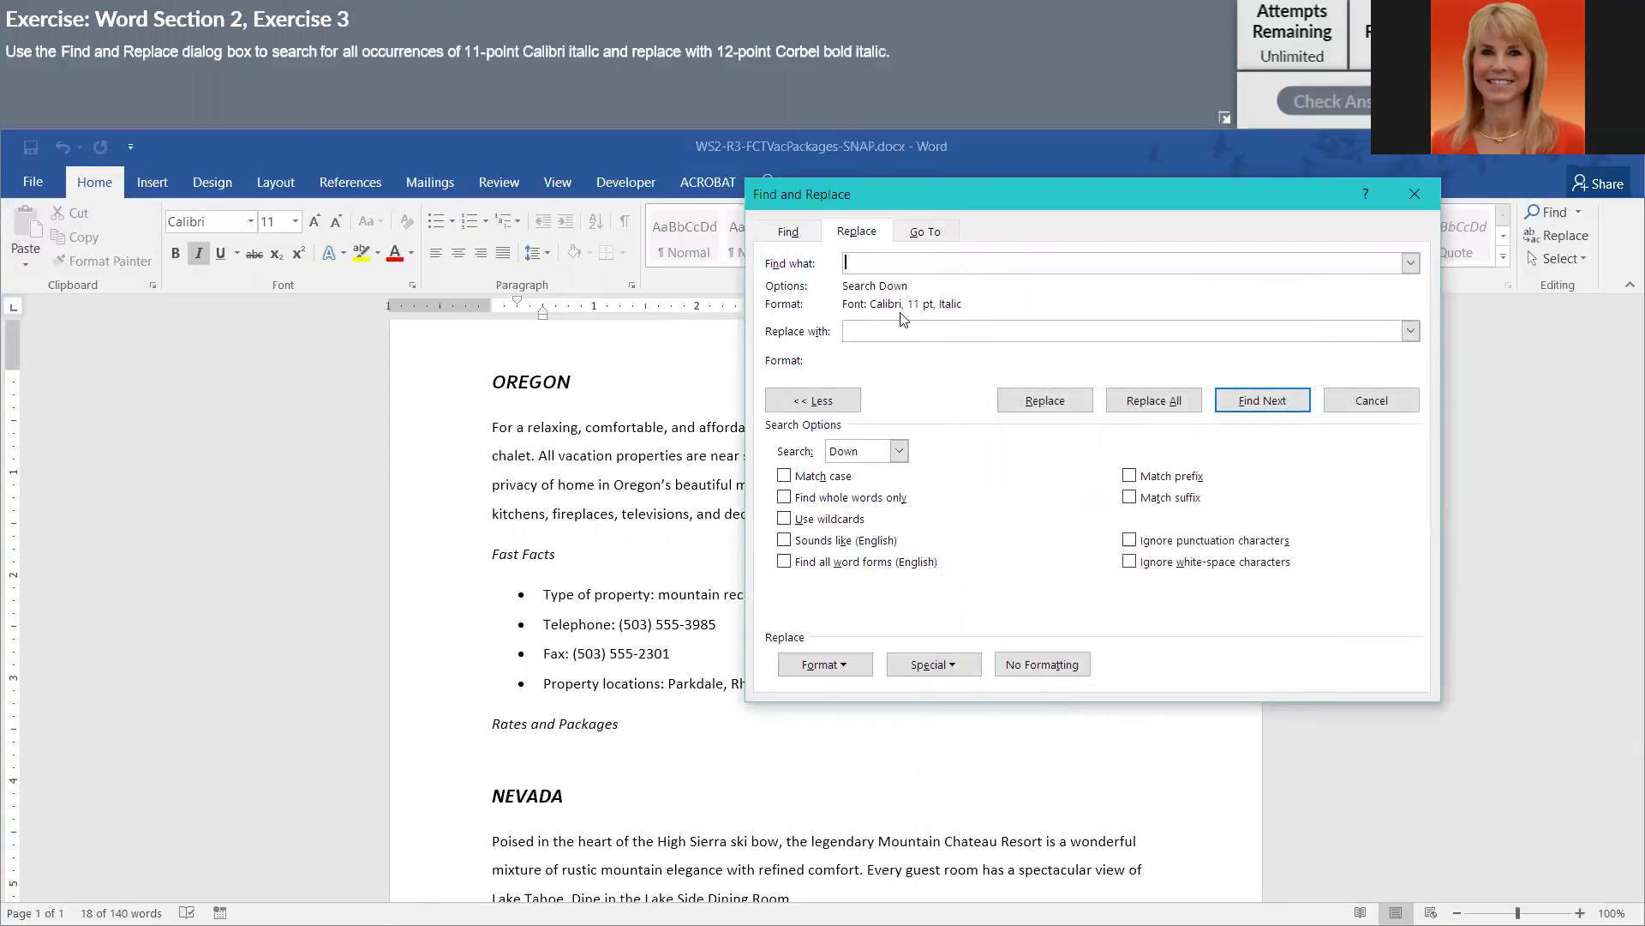
pyautogui.click(1063, 331)
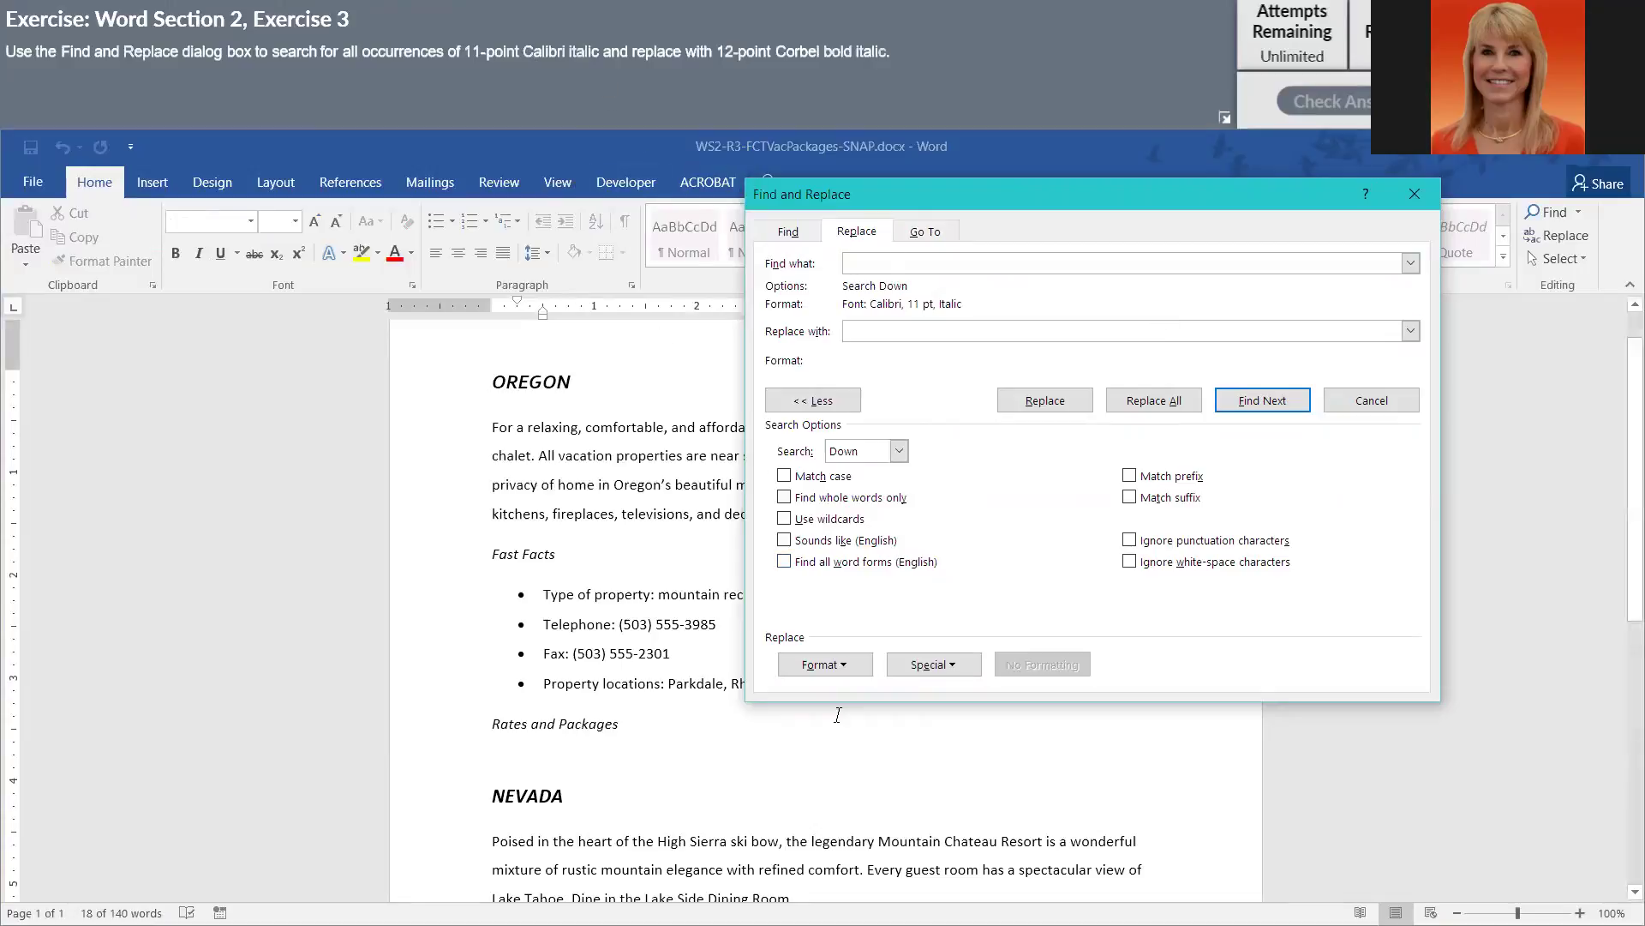
# - Set the replacement font format to Corbel, Bold Italic, 12 pt
pyautogui.click(849, 677)
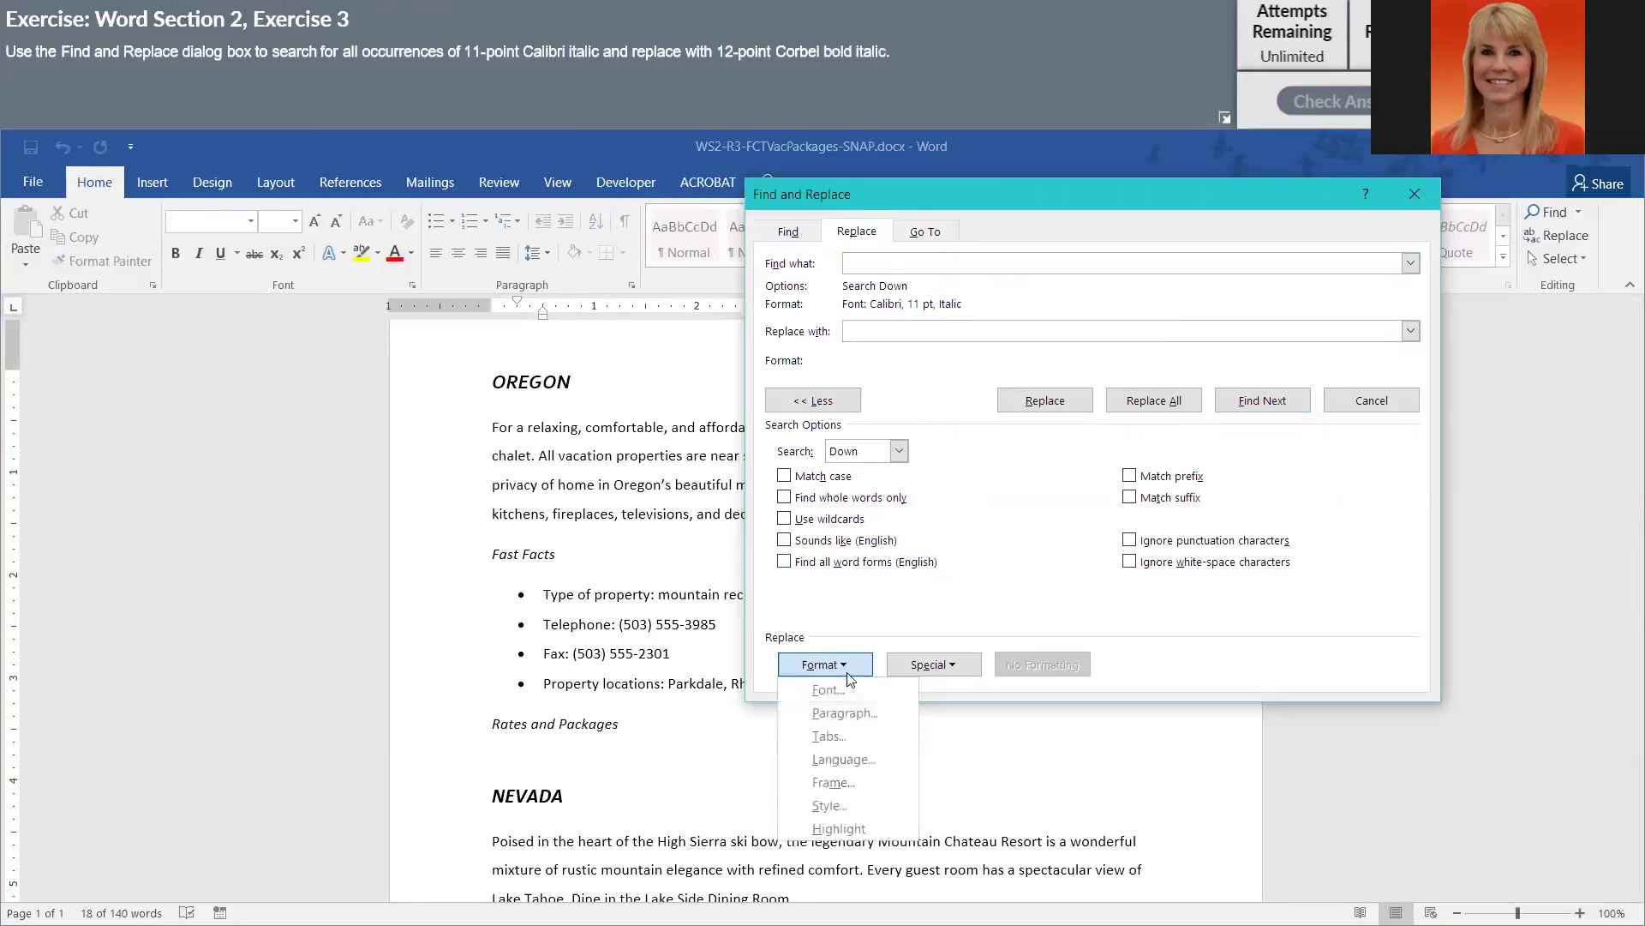
pyautogui.click(837, 689)
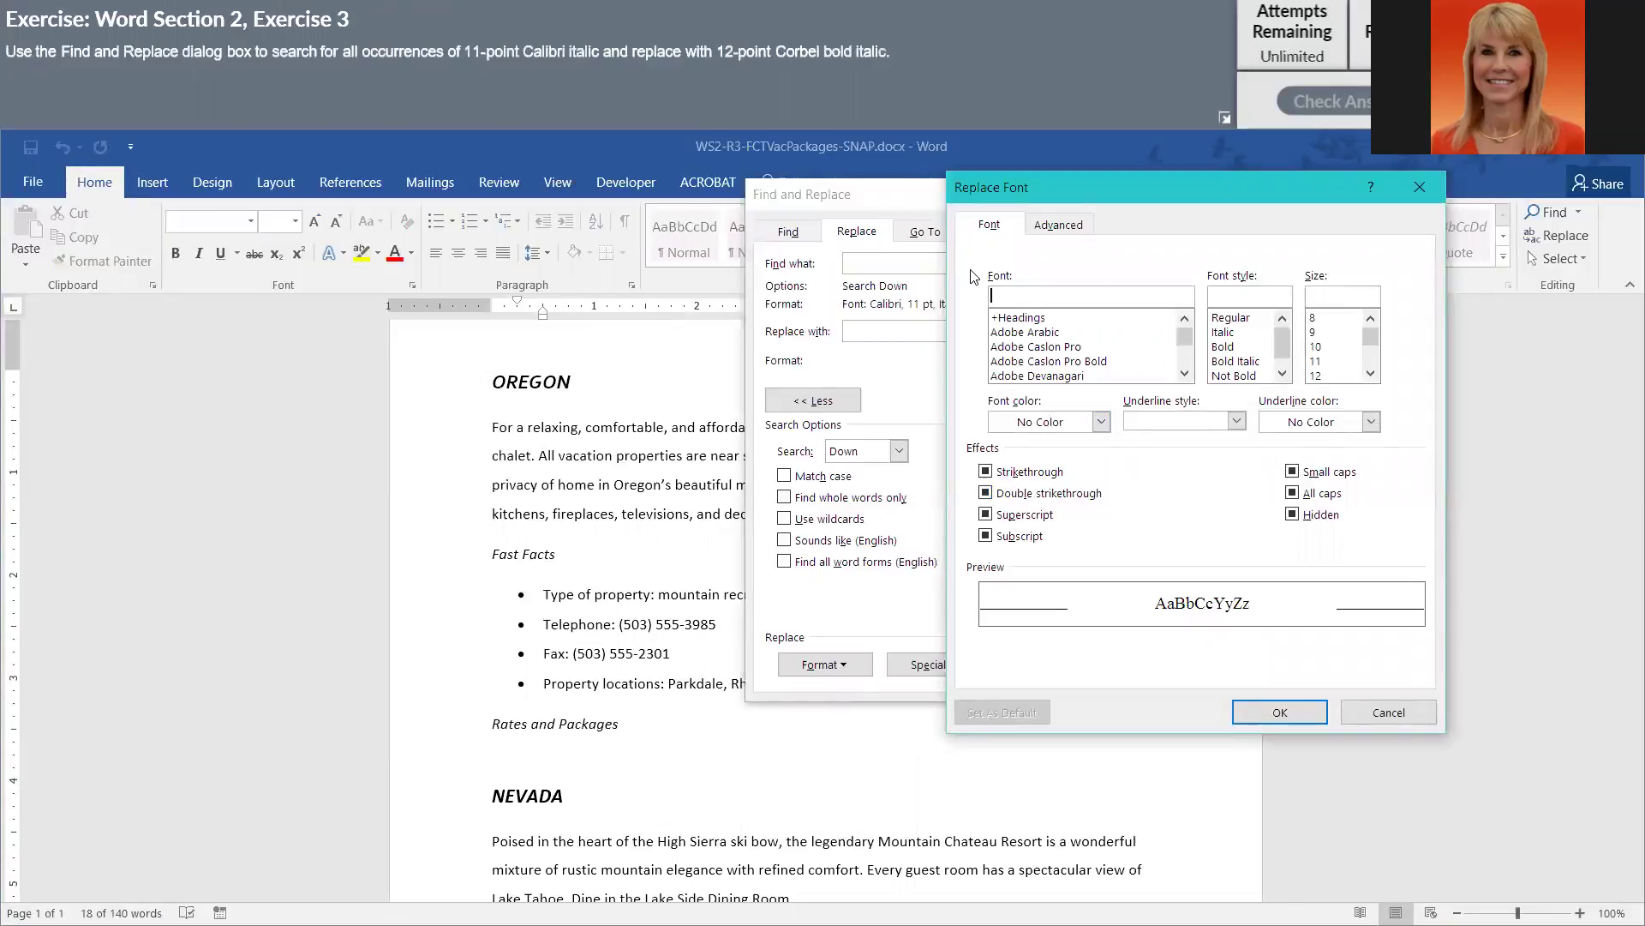
pyautogui.click(1020, 294)
pyautogui.write('c')
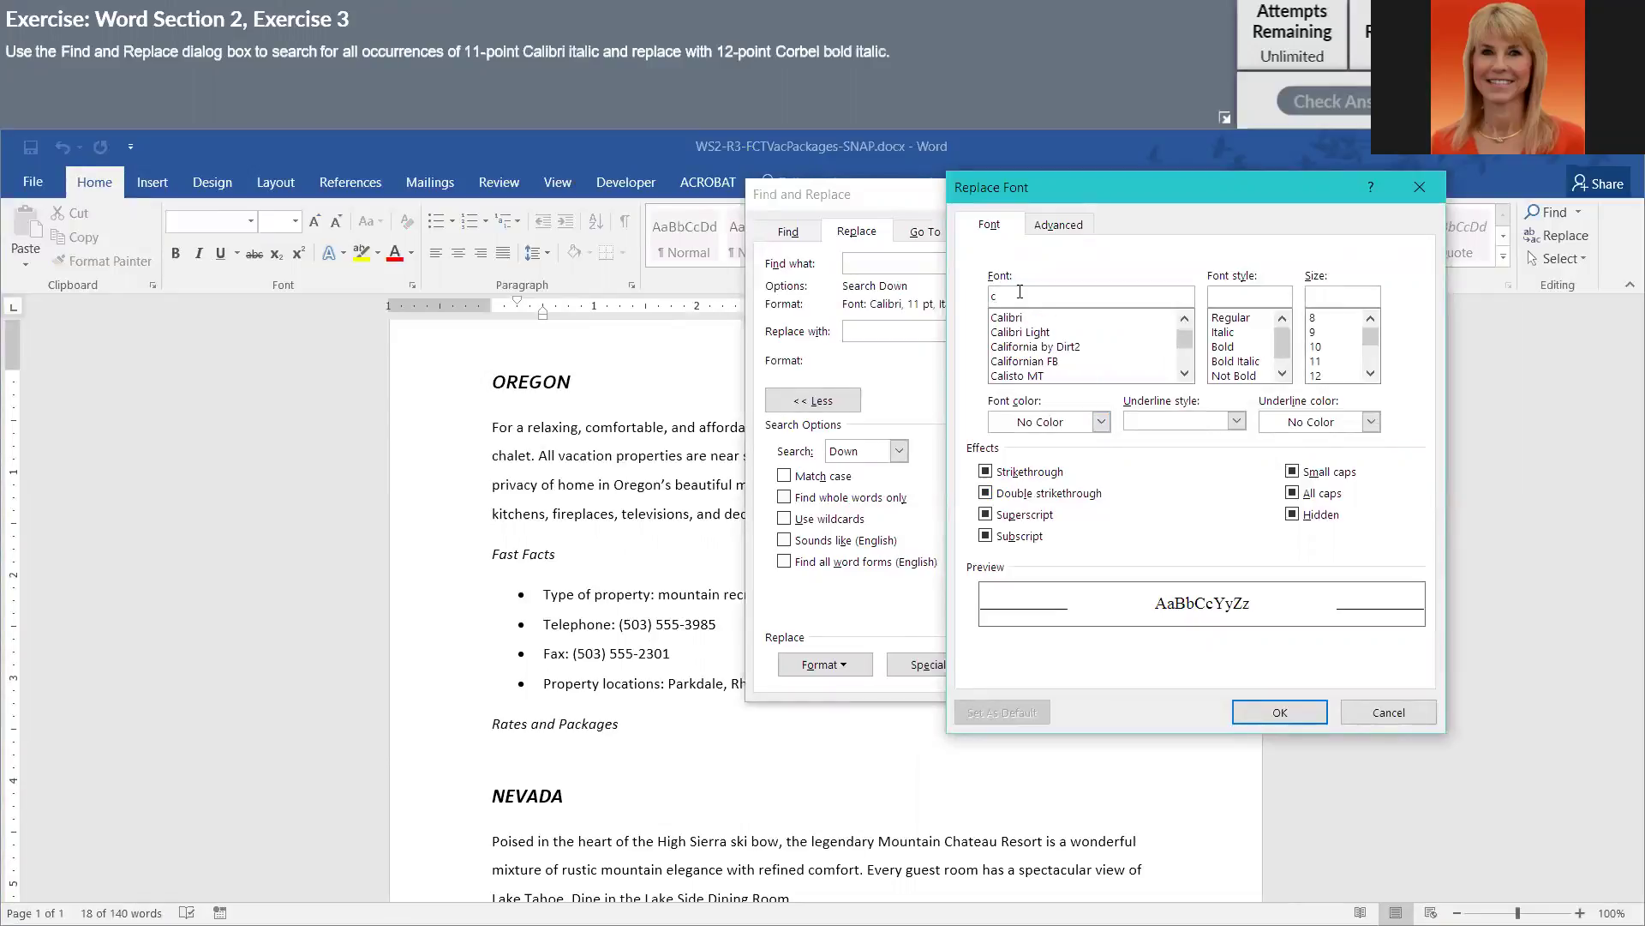
pyautogui.write('or')
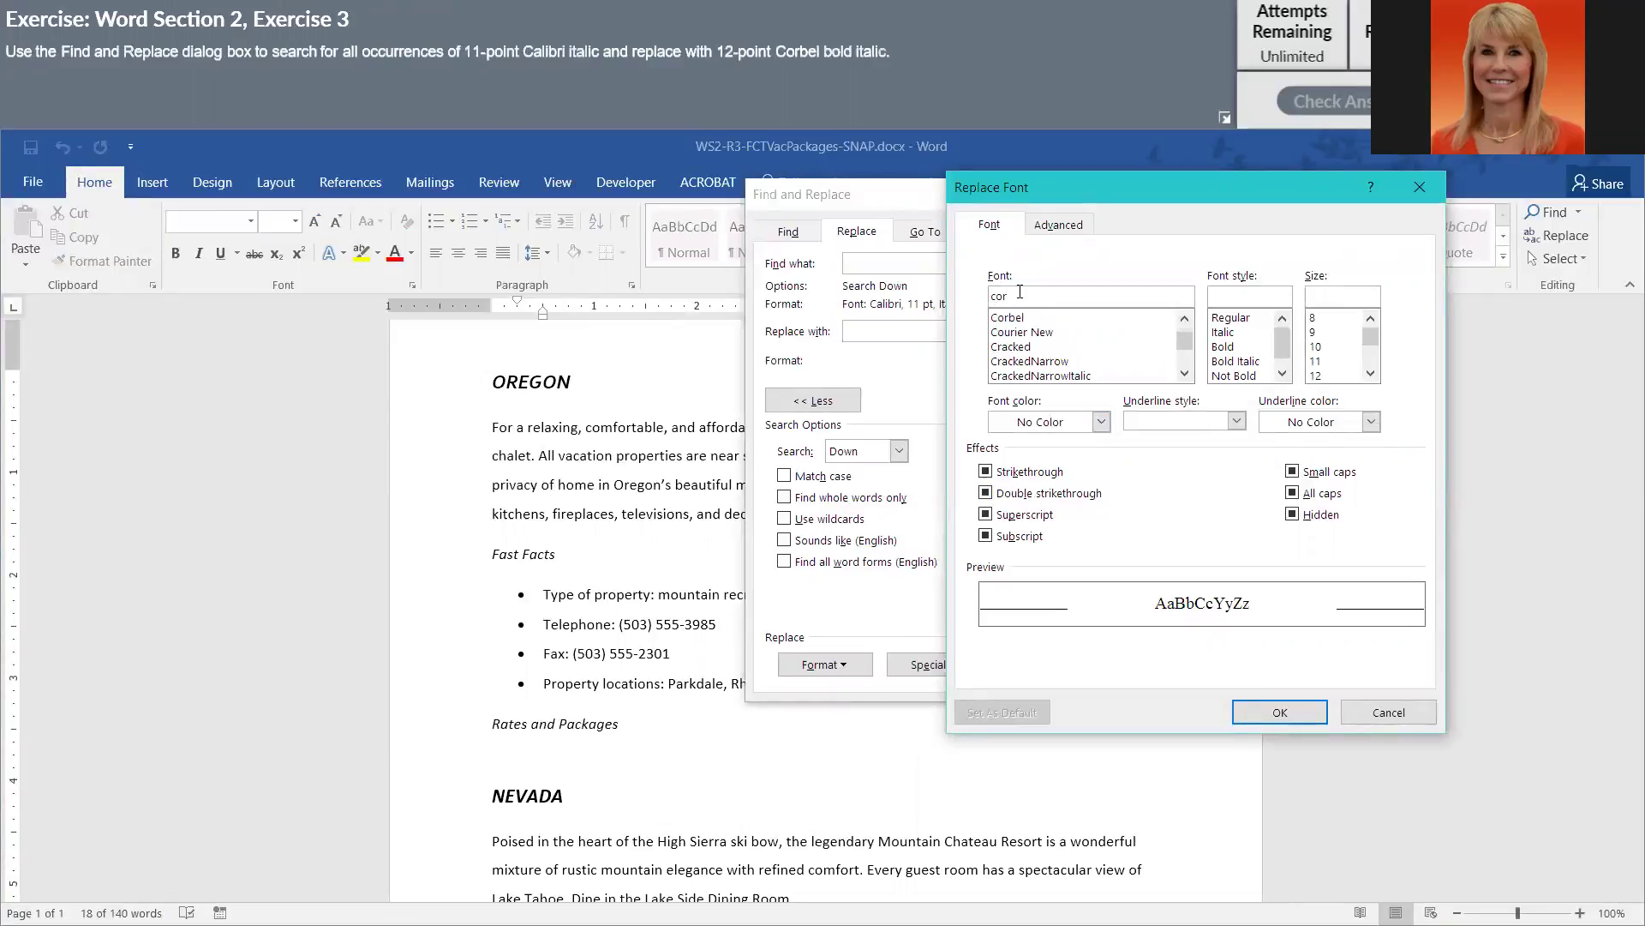
pyautogui.click(1024, 318)
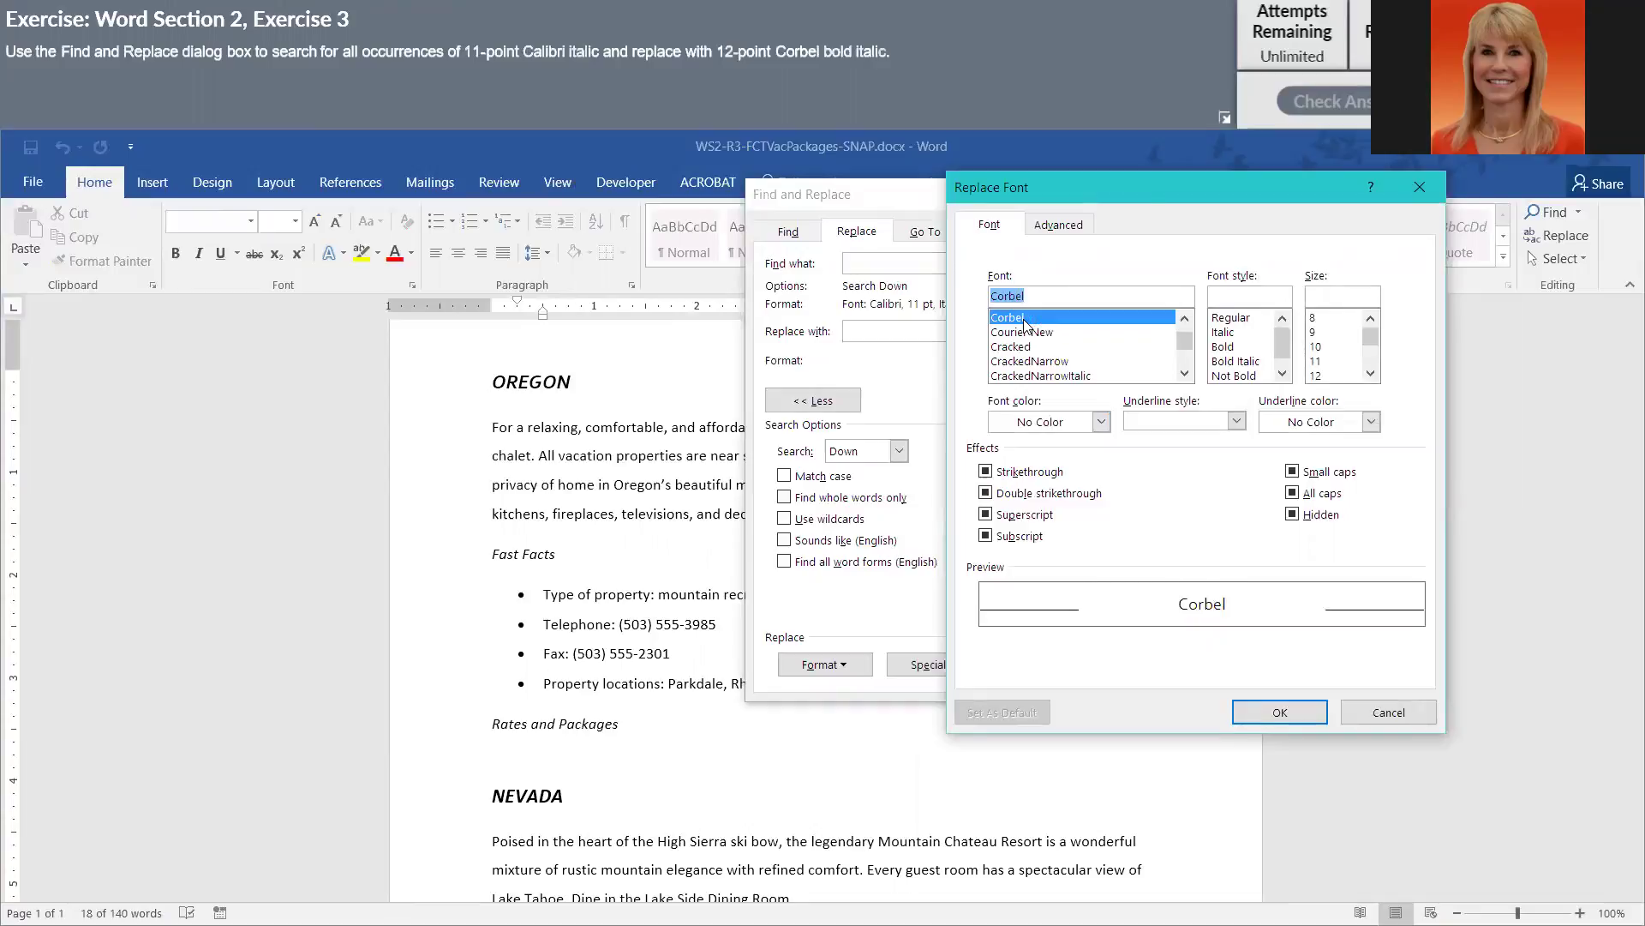
pyautogui.click(1241, 363)
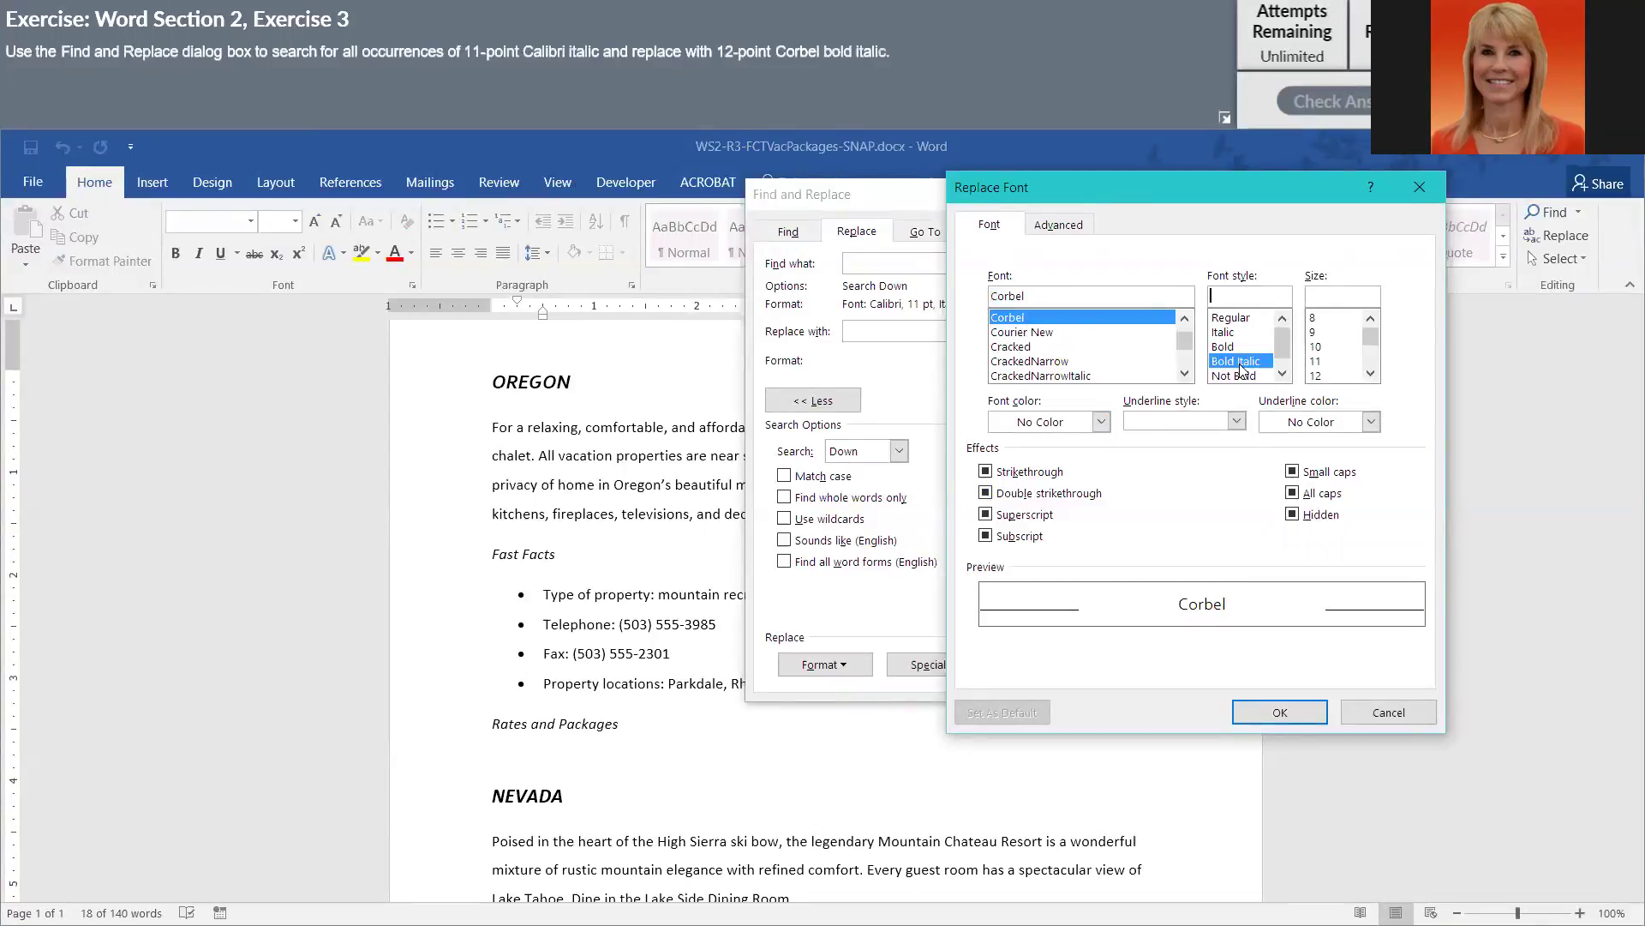
pyautogui.click(1320, 375)
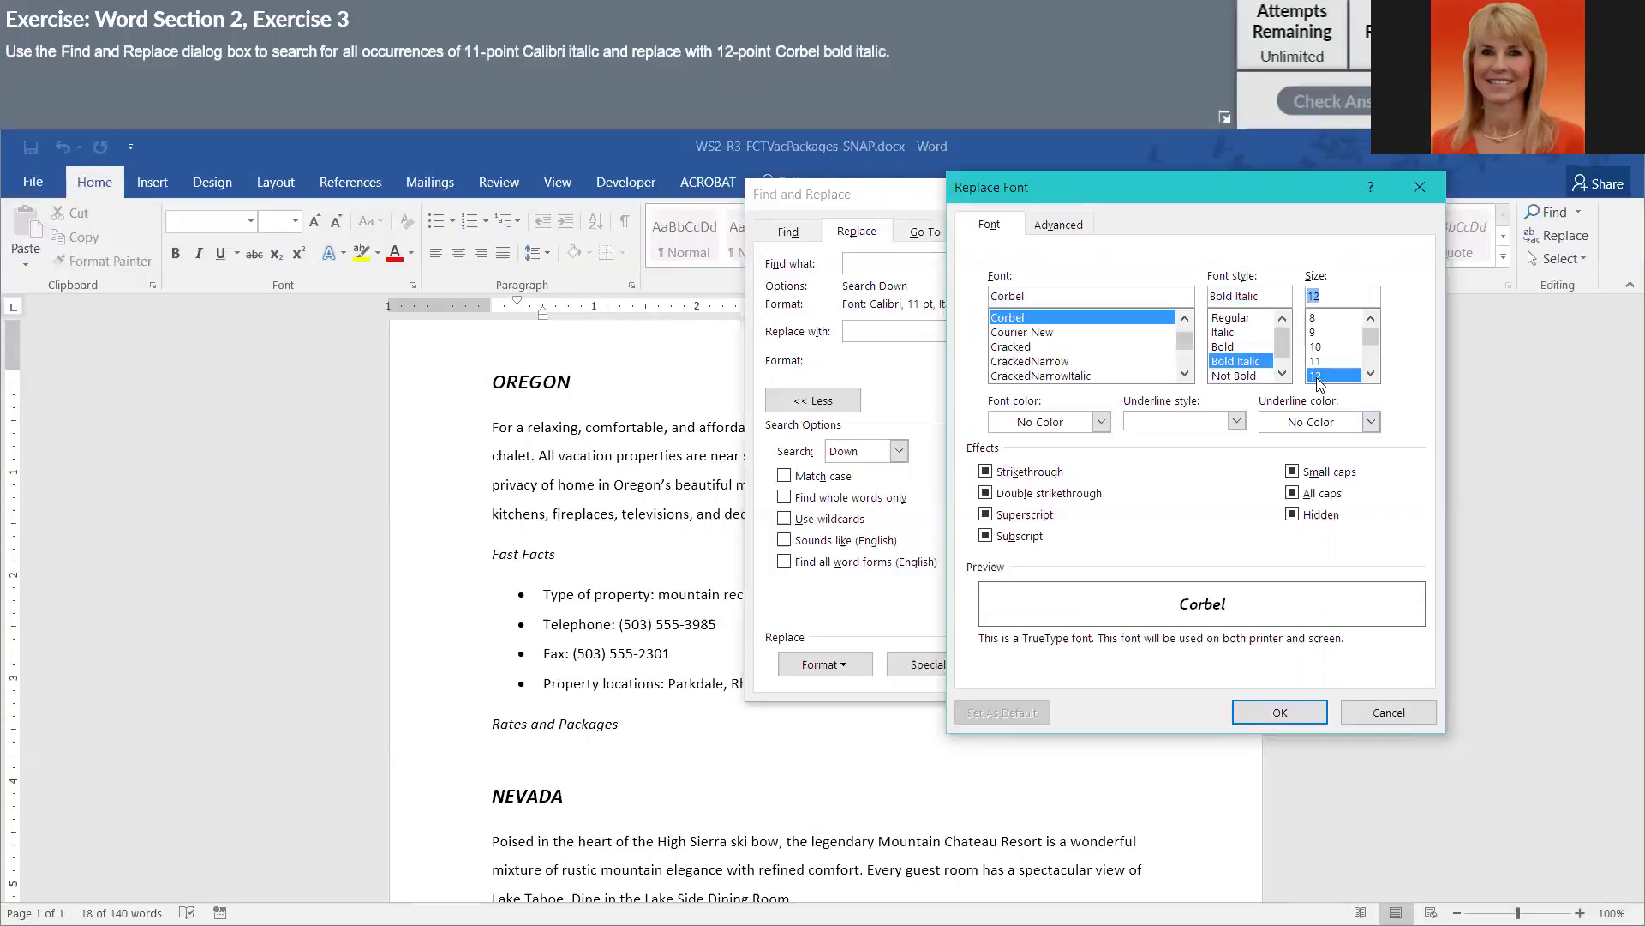
pyautogui.click(1279, 712)
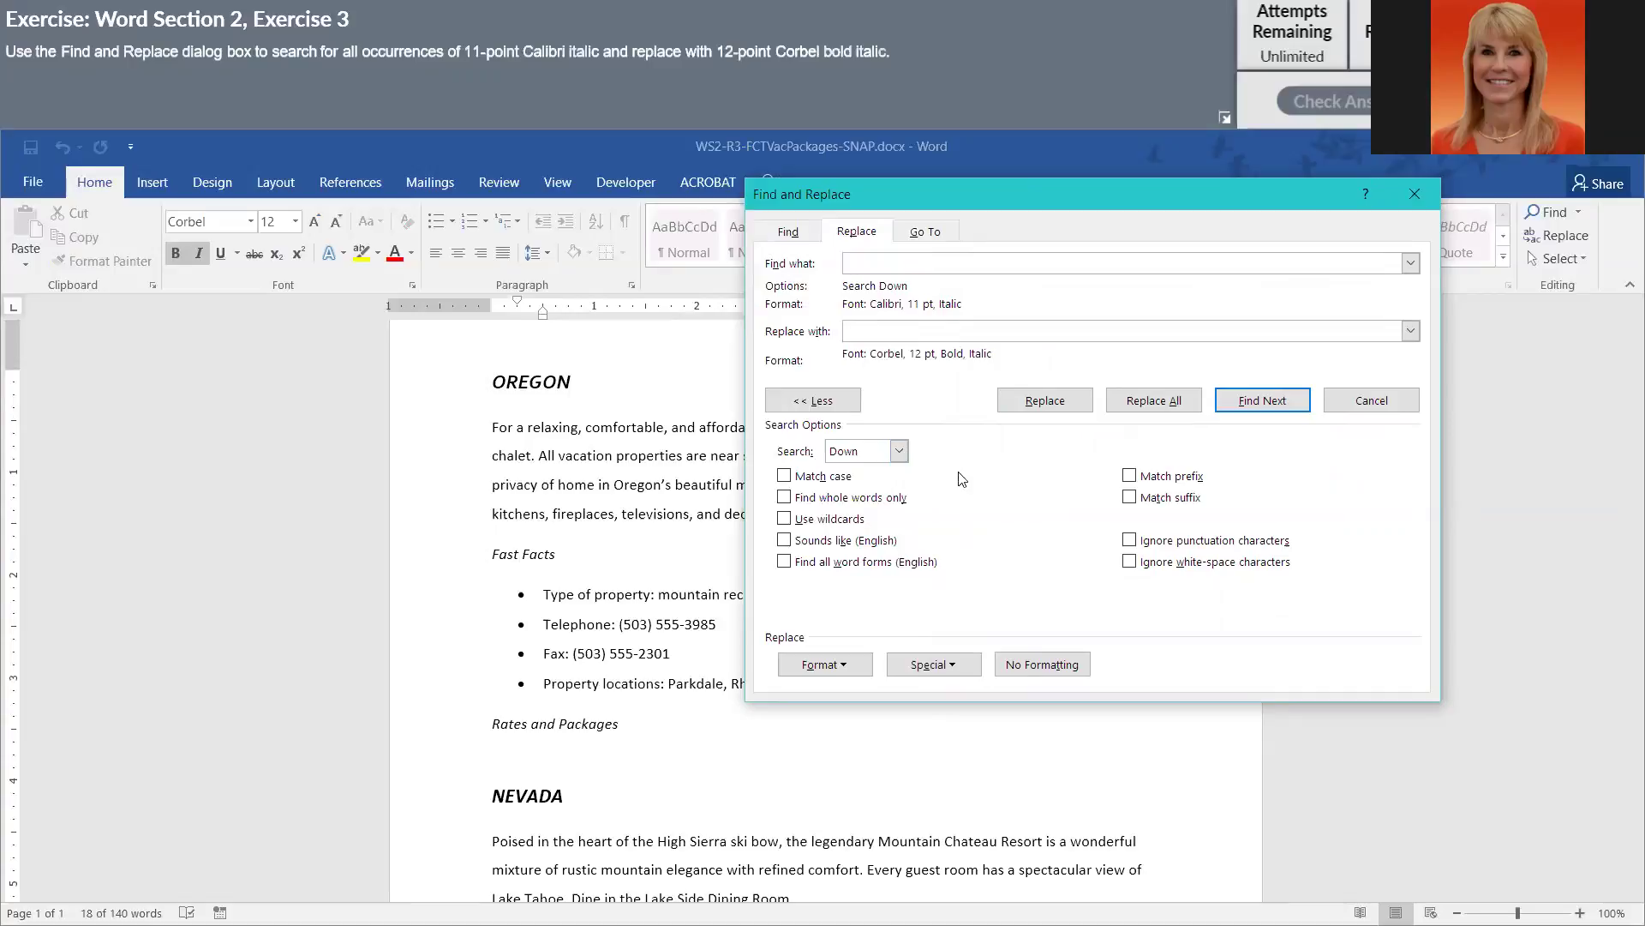
# - Run Replace All across the whole document, yielding 4 replacements
pyautogui.click(1155, 400)
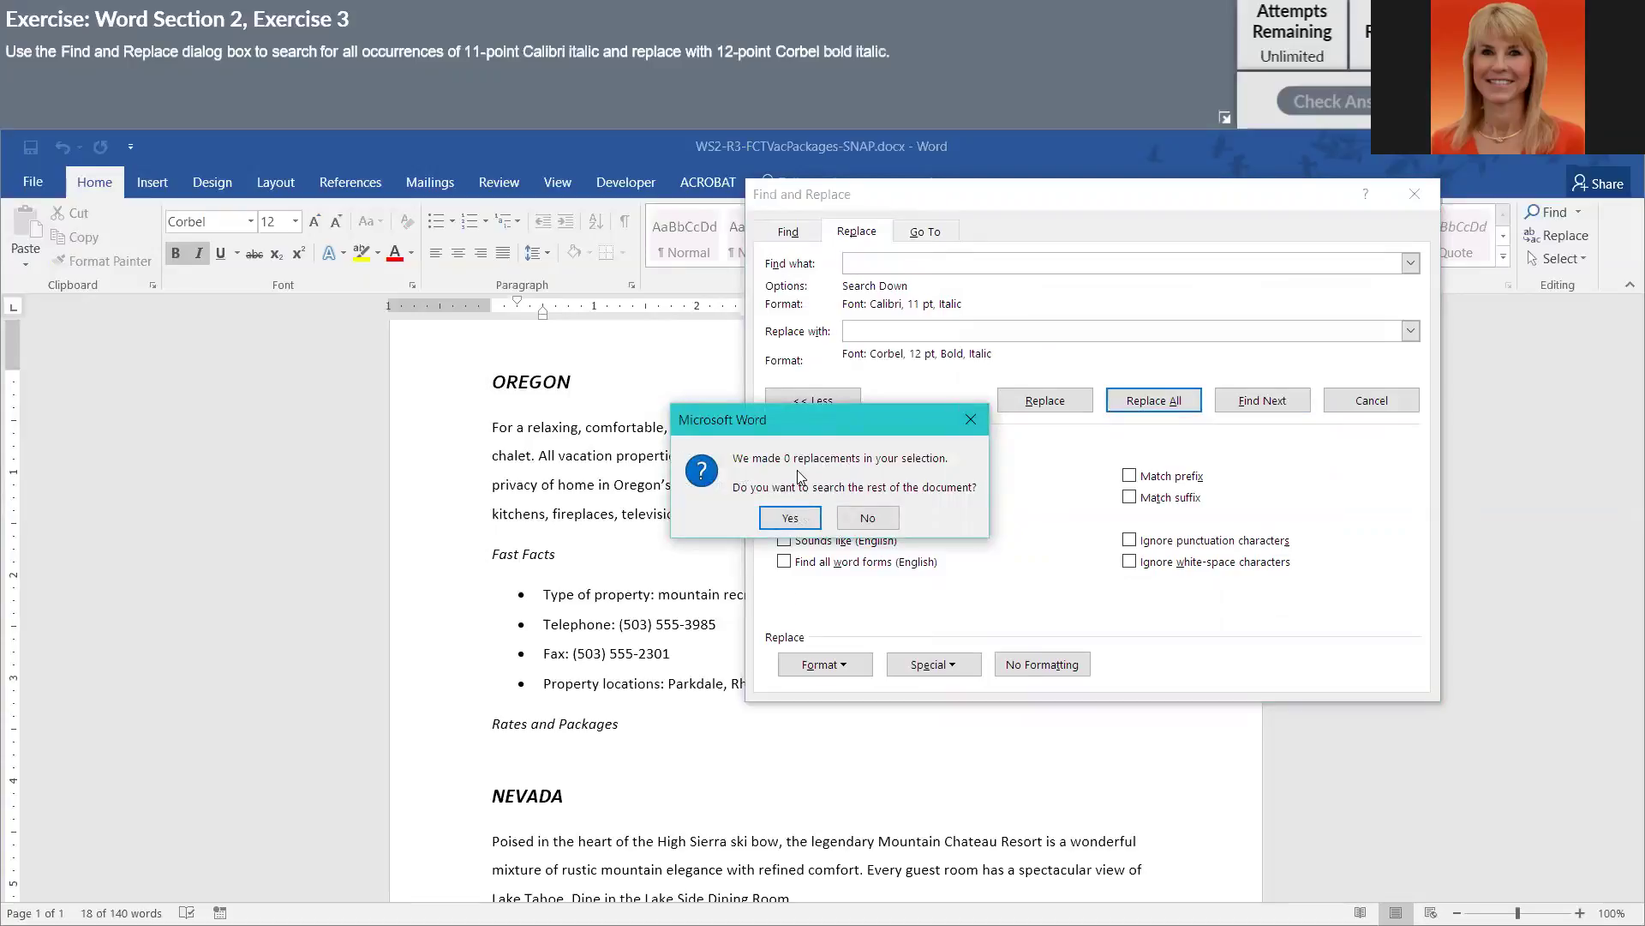
pyautogui.click(790, 519)
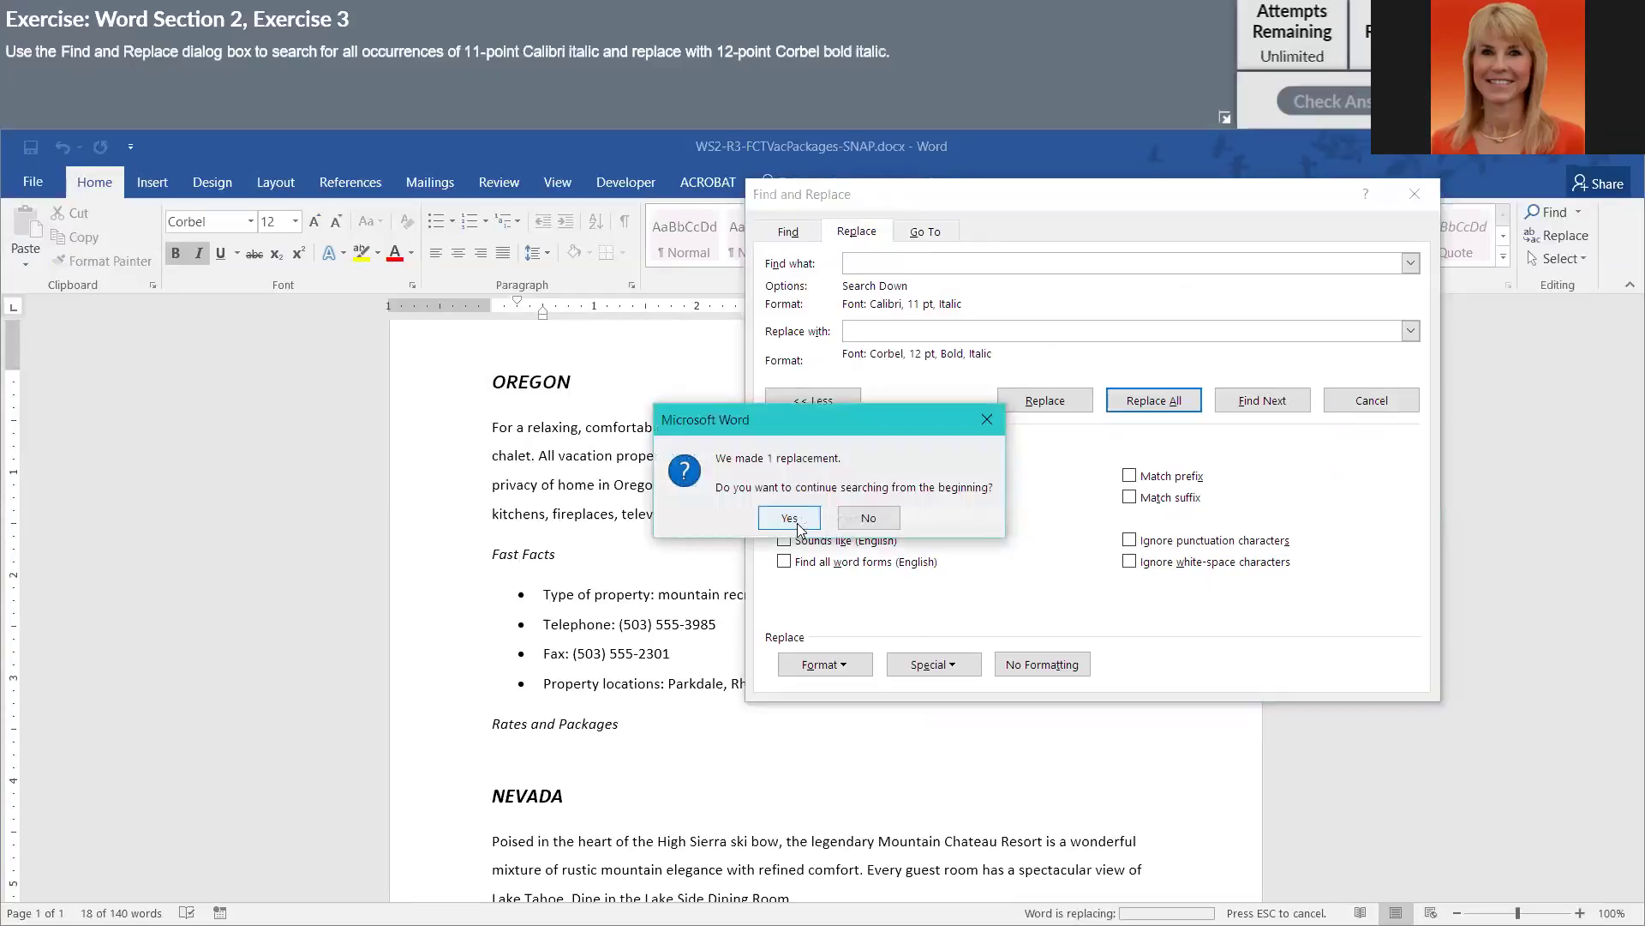
pyautogui.click(796, 523)
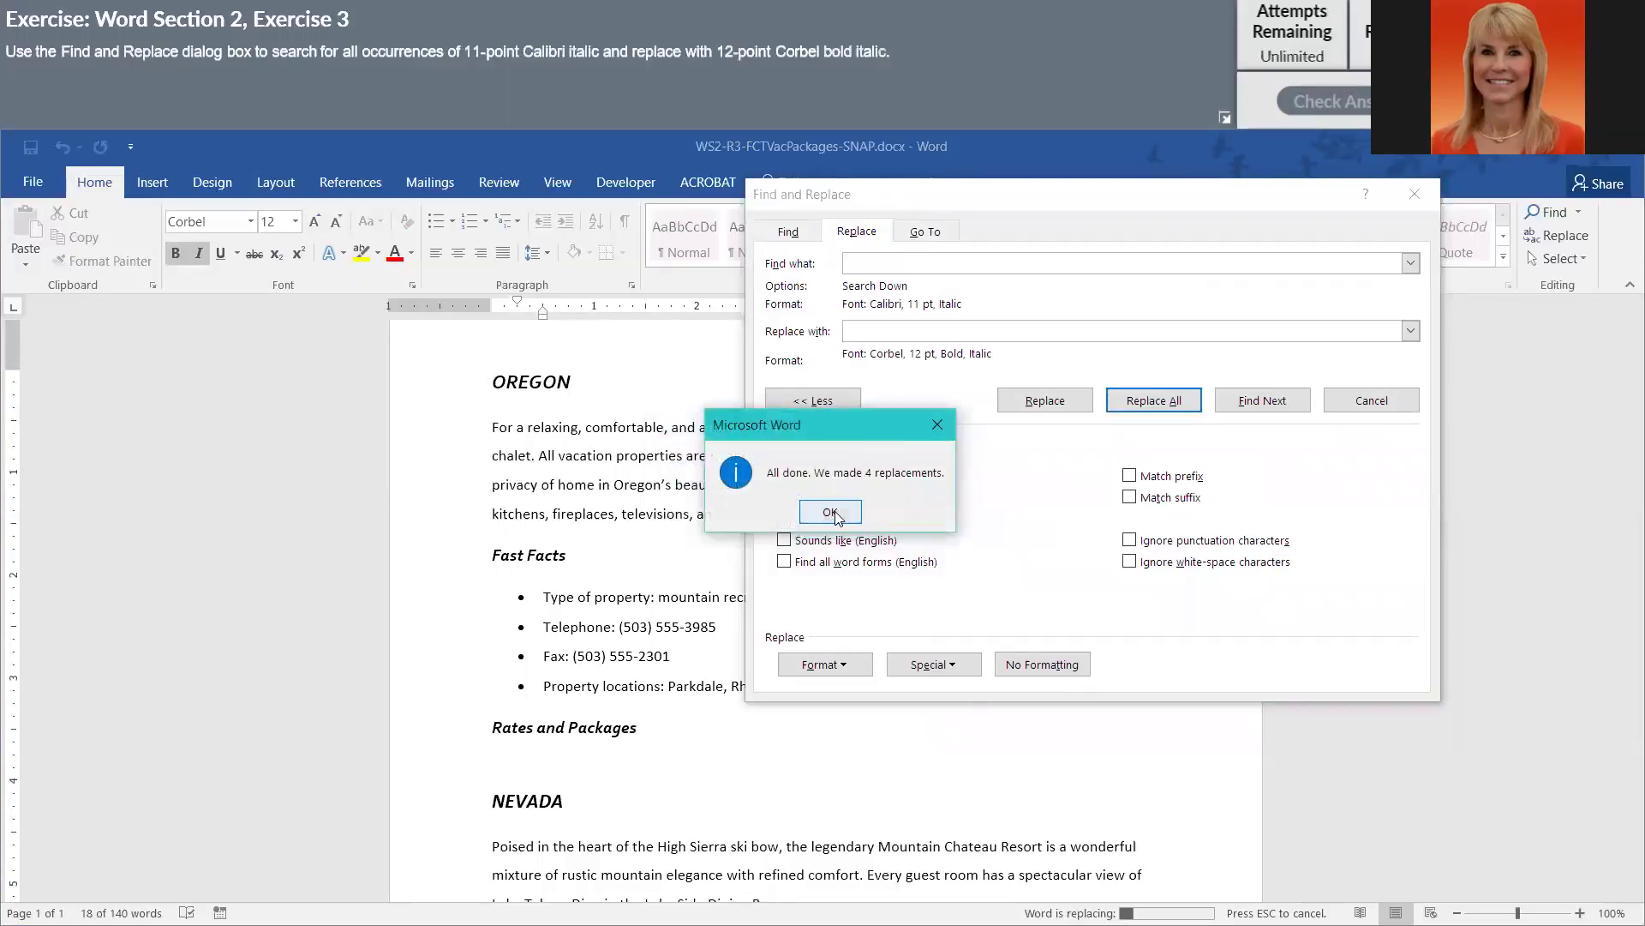
pyautogui.click(829, 512)
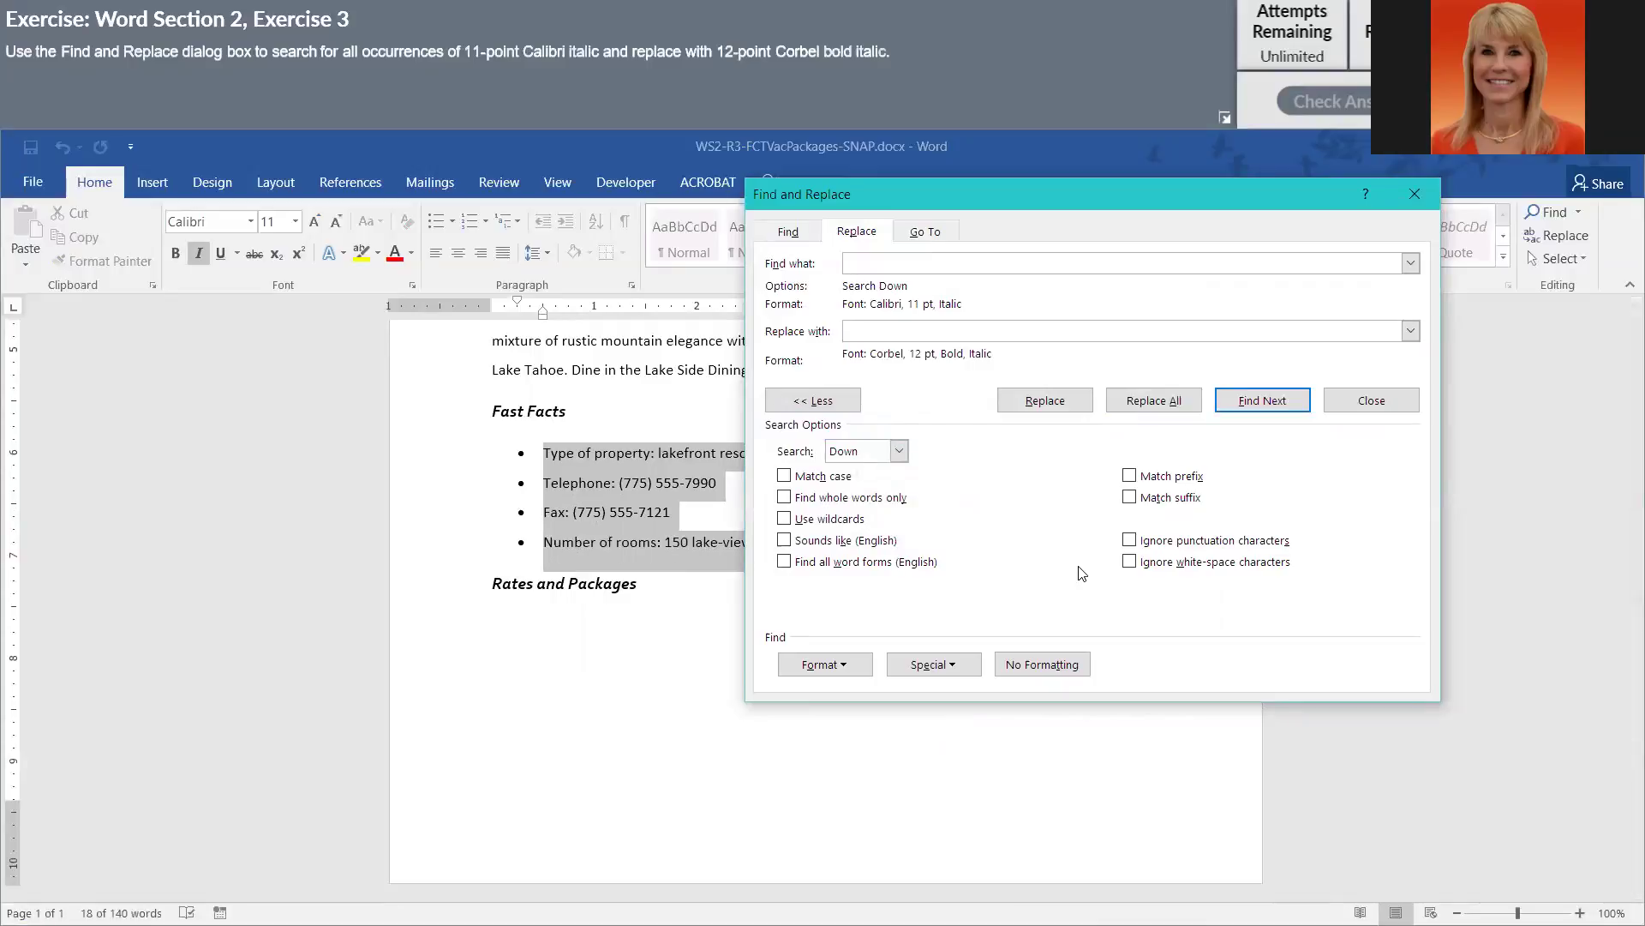
# - Close Find and Replace and start a new final line: 'Additional accomodations are available'
pyautogui.click(1351, 404)
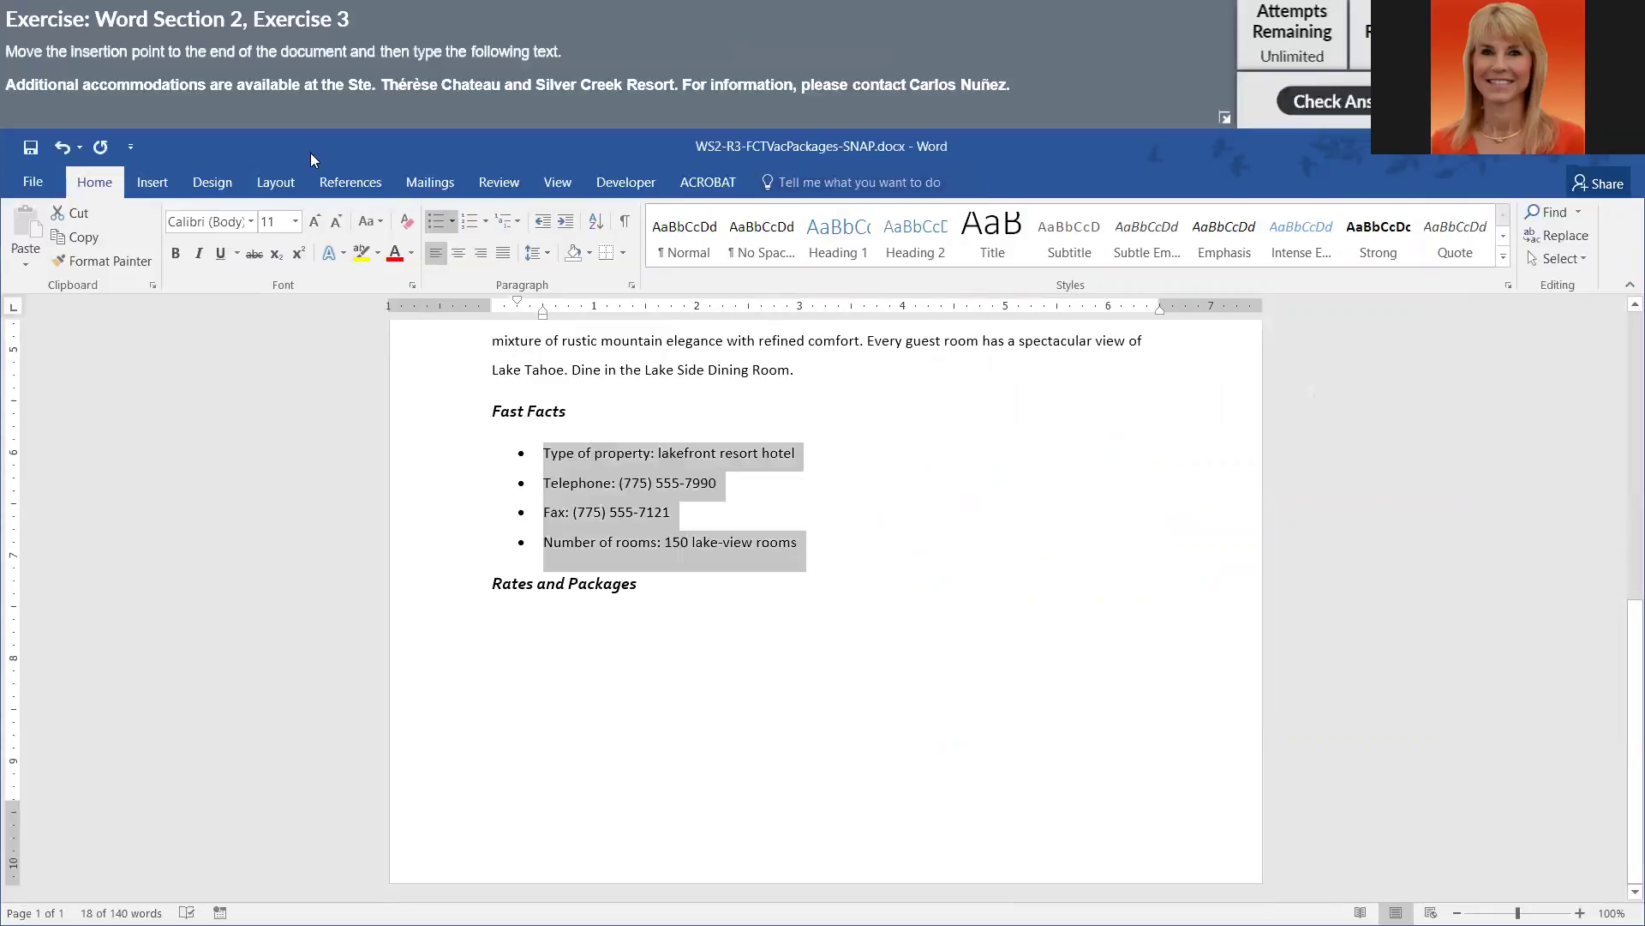
pyautogui.click(595, 545)
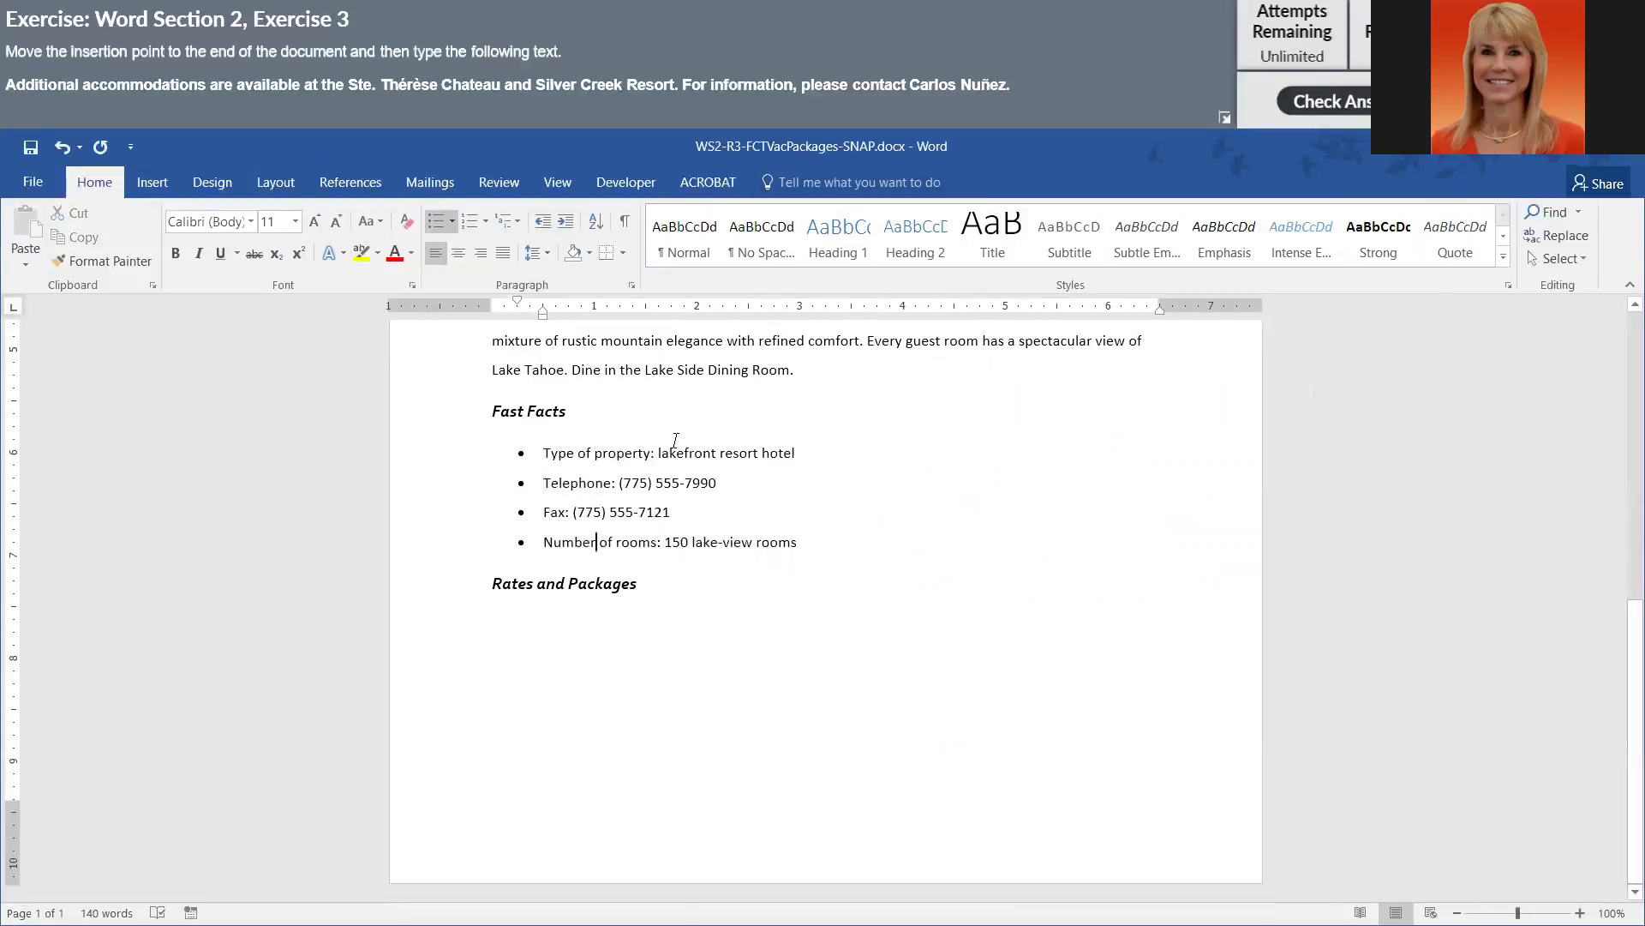
pyautogui.hotkey('ctrl', 'End')
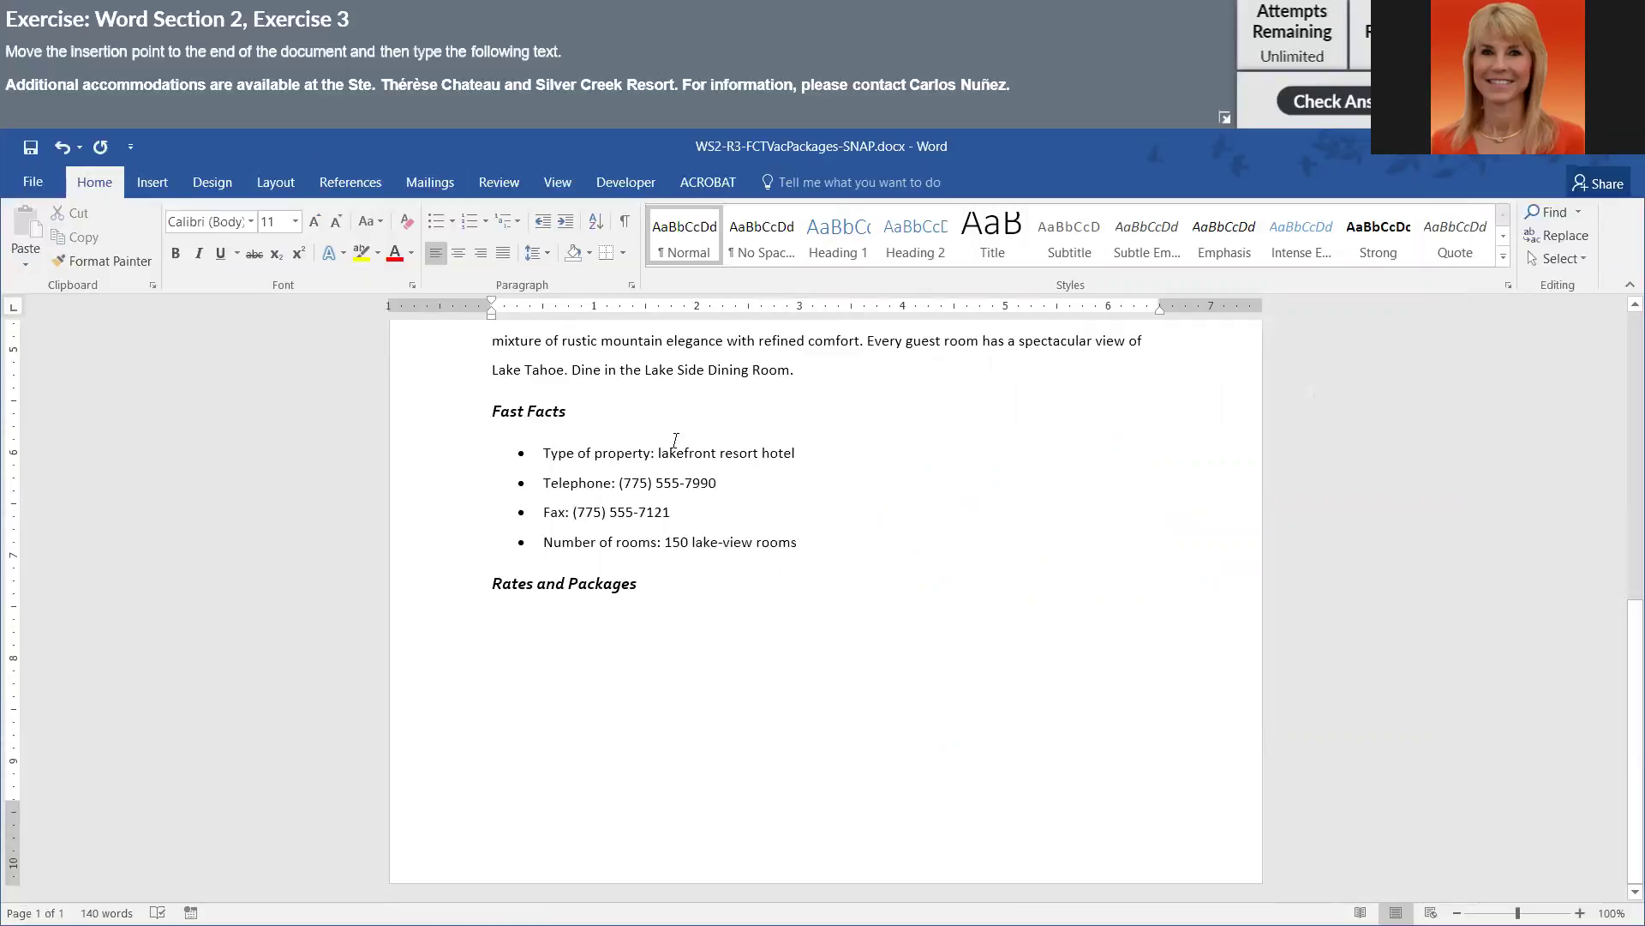
pyautogui.press('Return')
pyautogui.press('Return')
pyautogui.write('Additional accomodations are available')
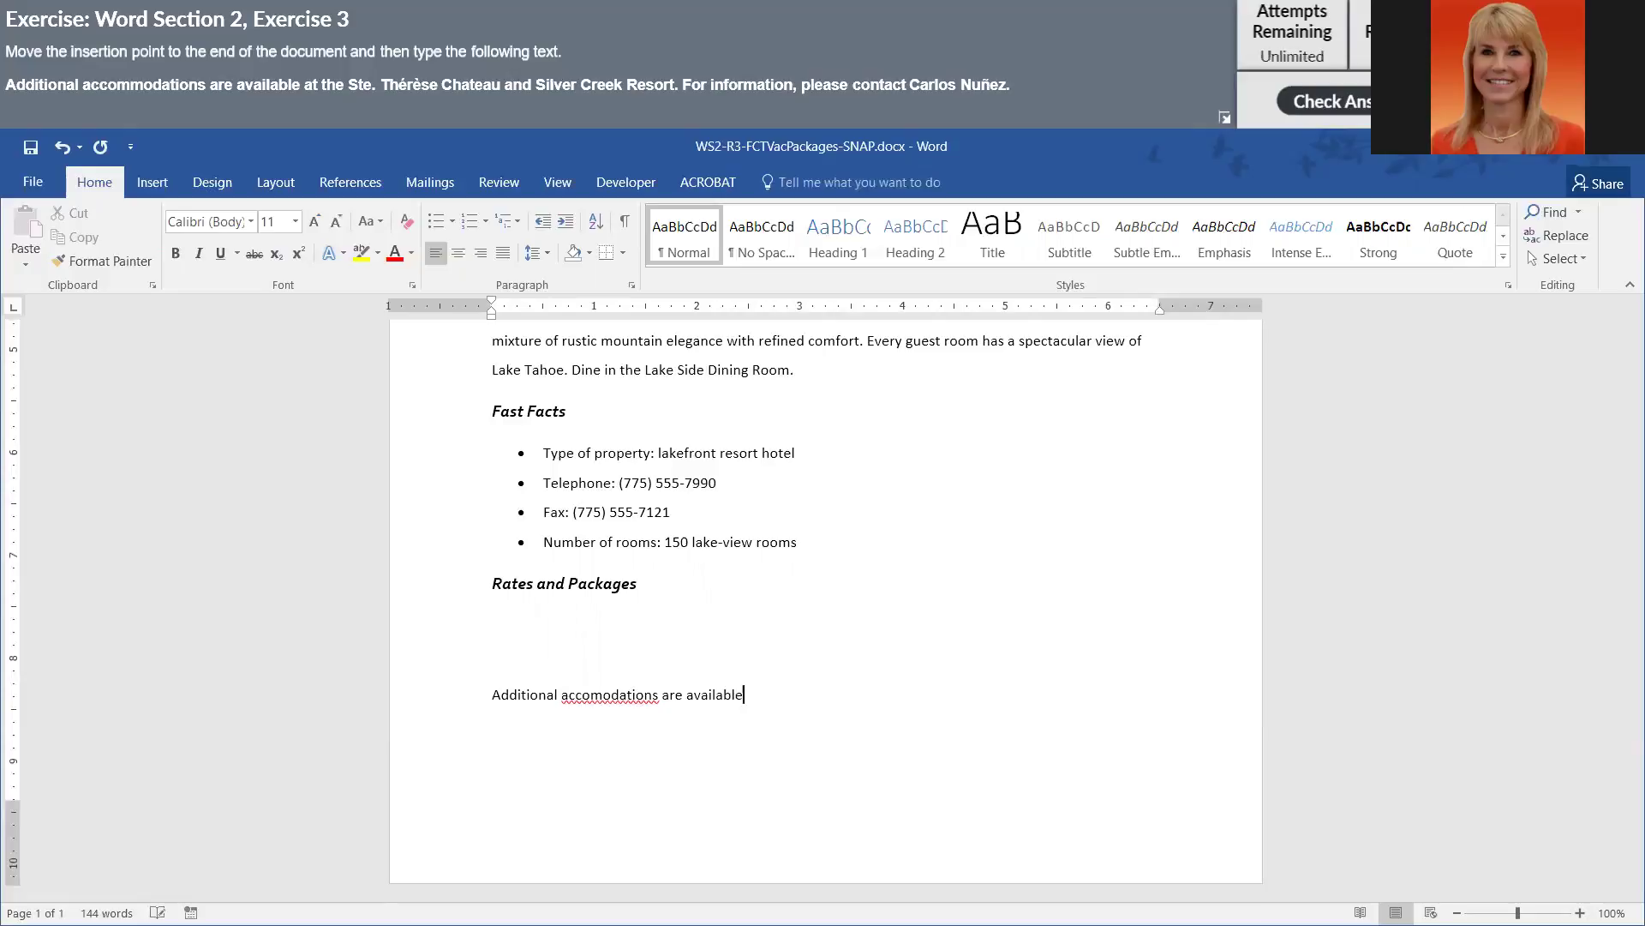
# - Correct 'accomodations' to 'accommodations' and continue the sentence with 'at the Ste. Th'
pyautogui.click(604, 696)
pyautogui.rightClick(603, 696)
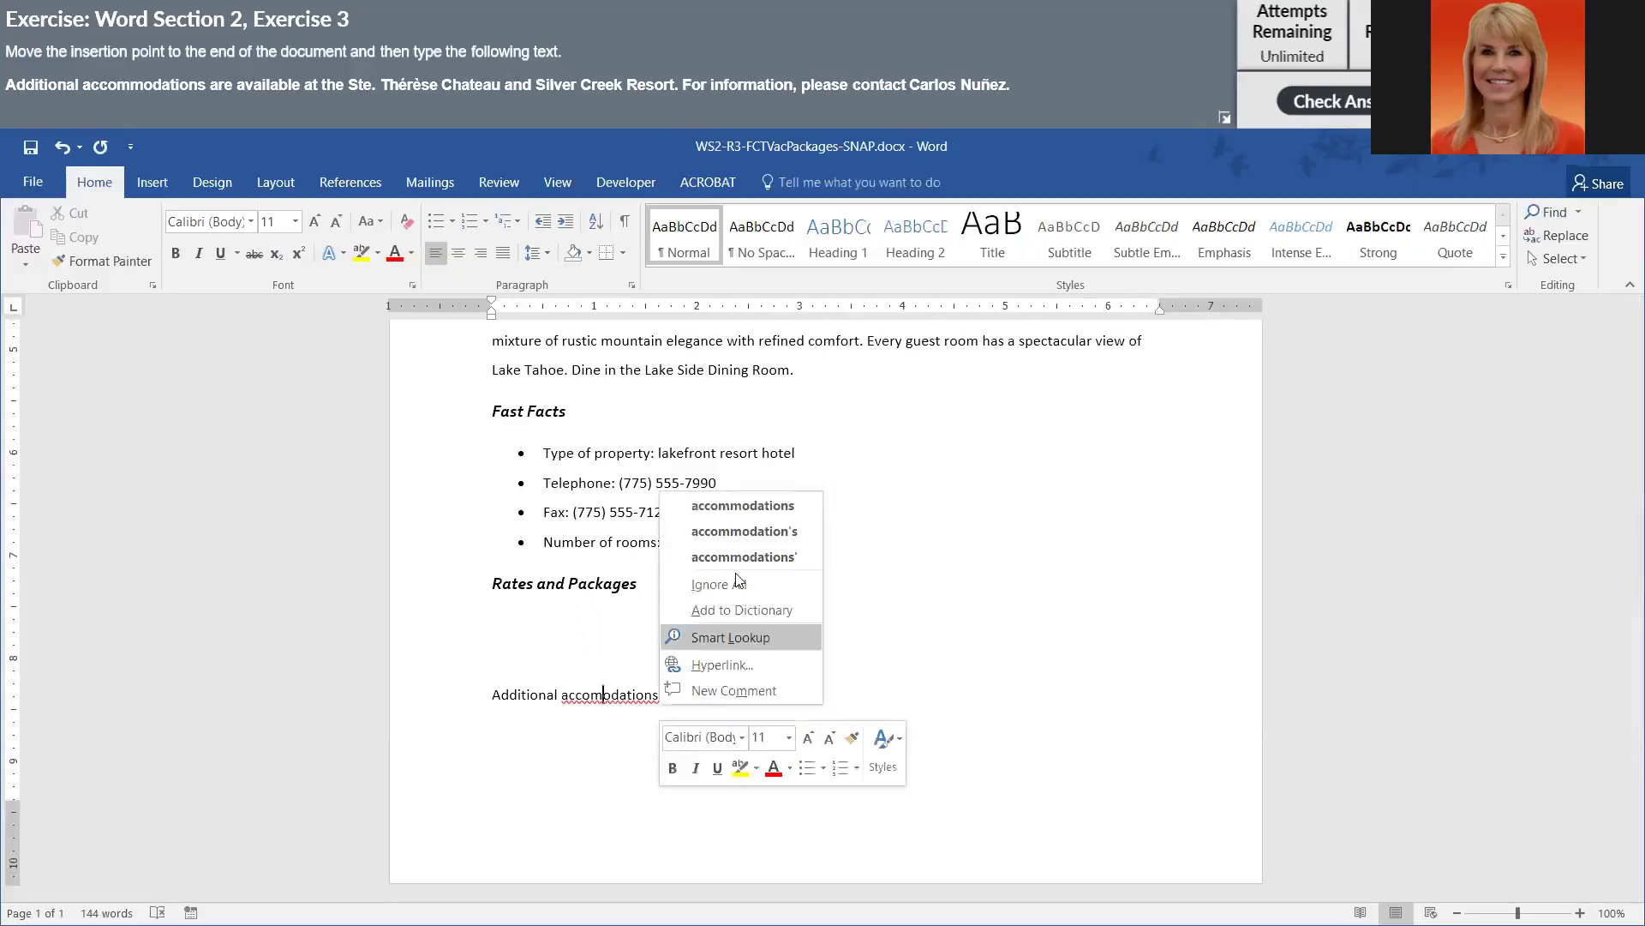
pyautogui.click(743, 506)
pyautogui.click(1101, 786)
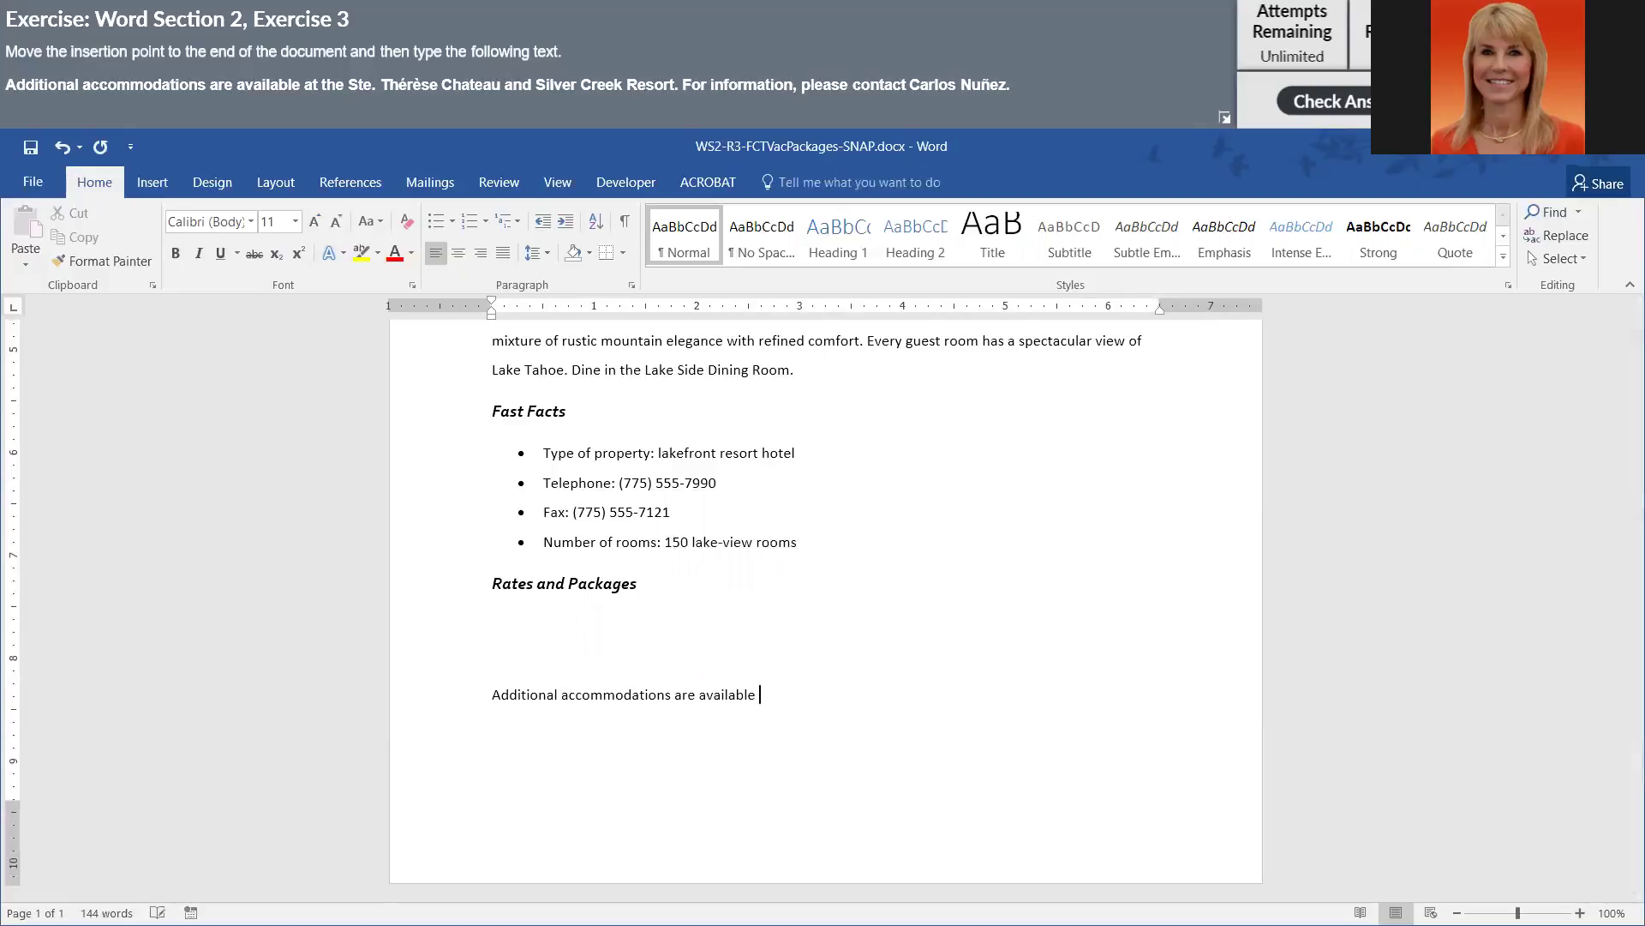
pyautogui.write('at the Ste. Th')
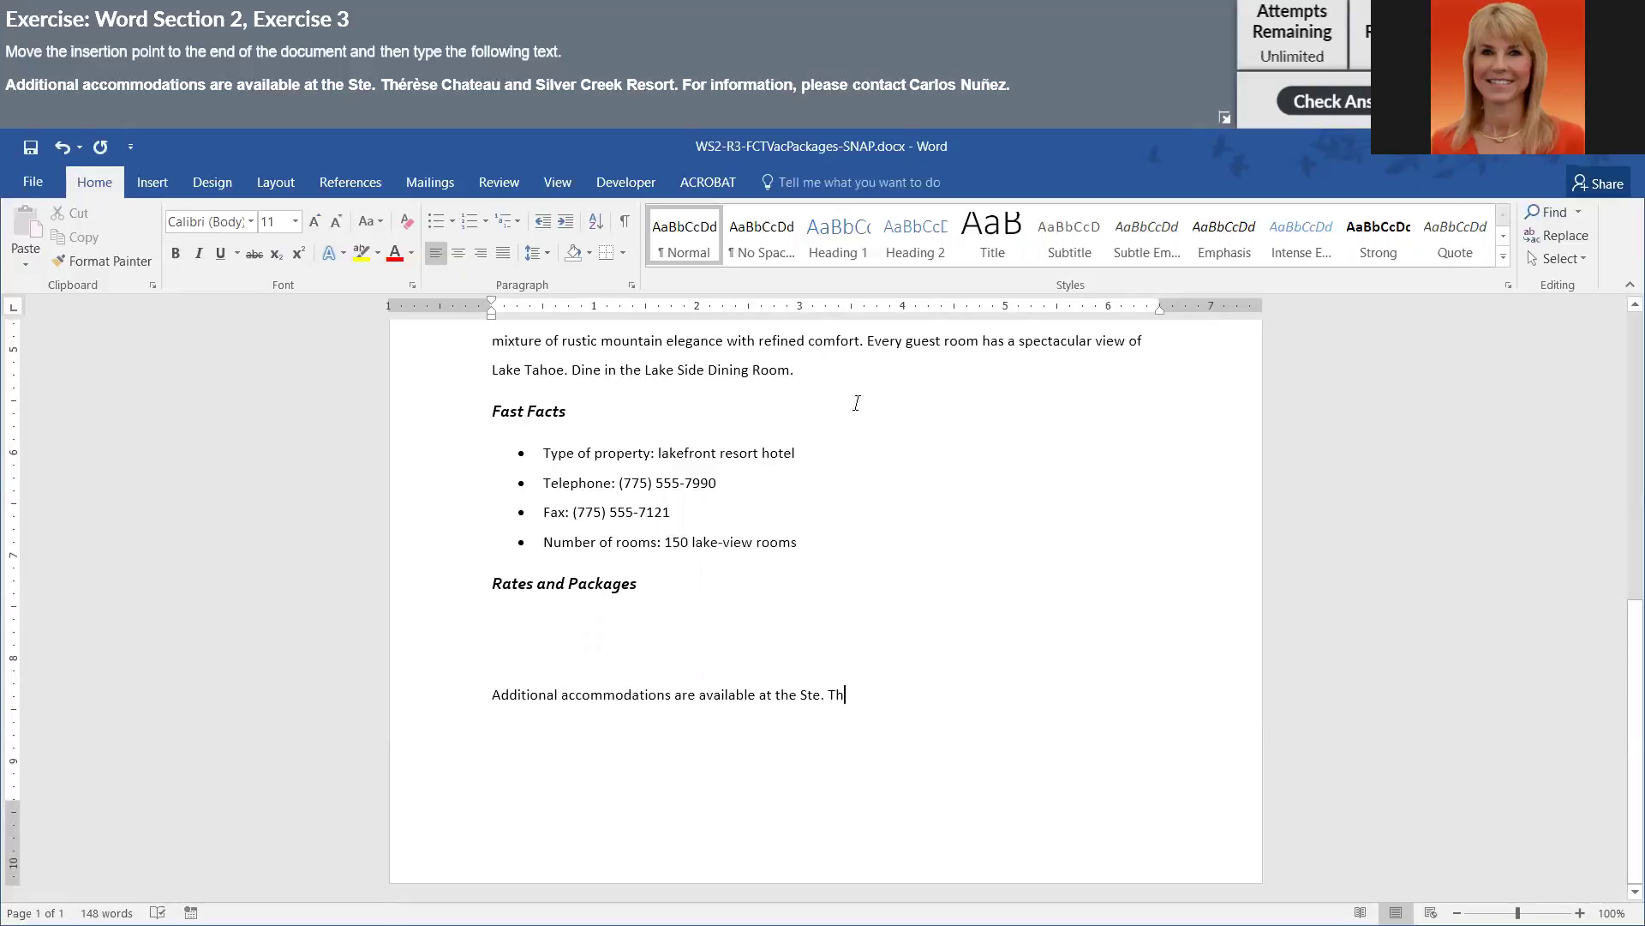
pyautogui.click(150, 183)
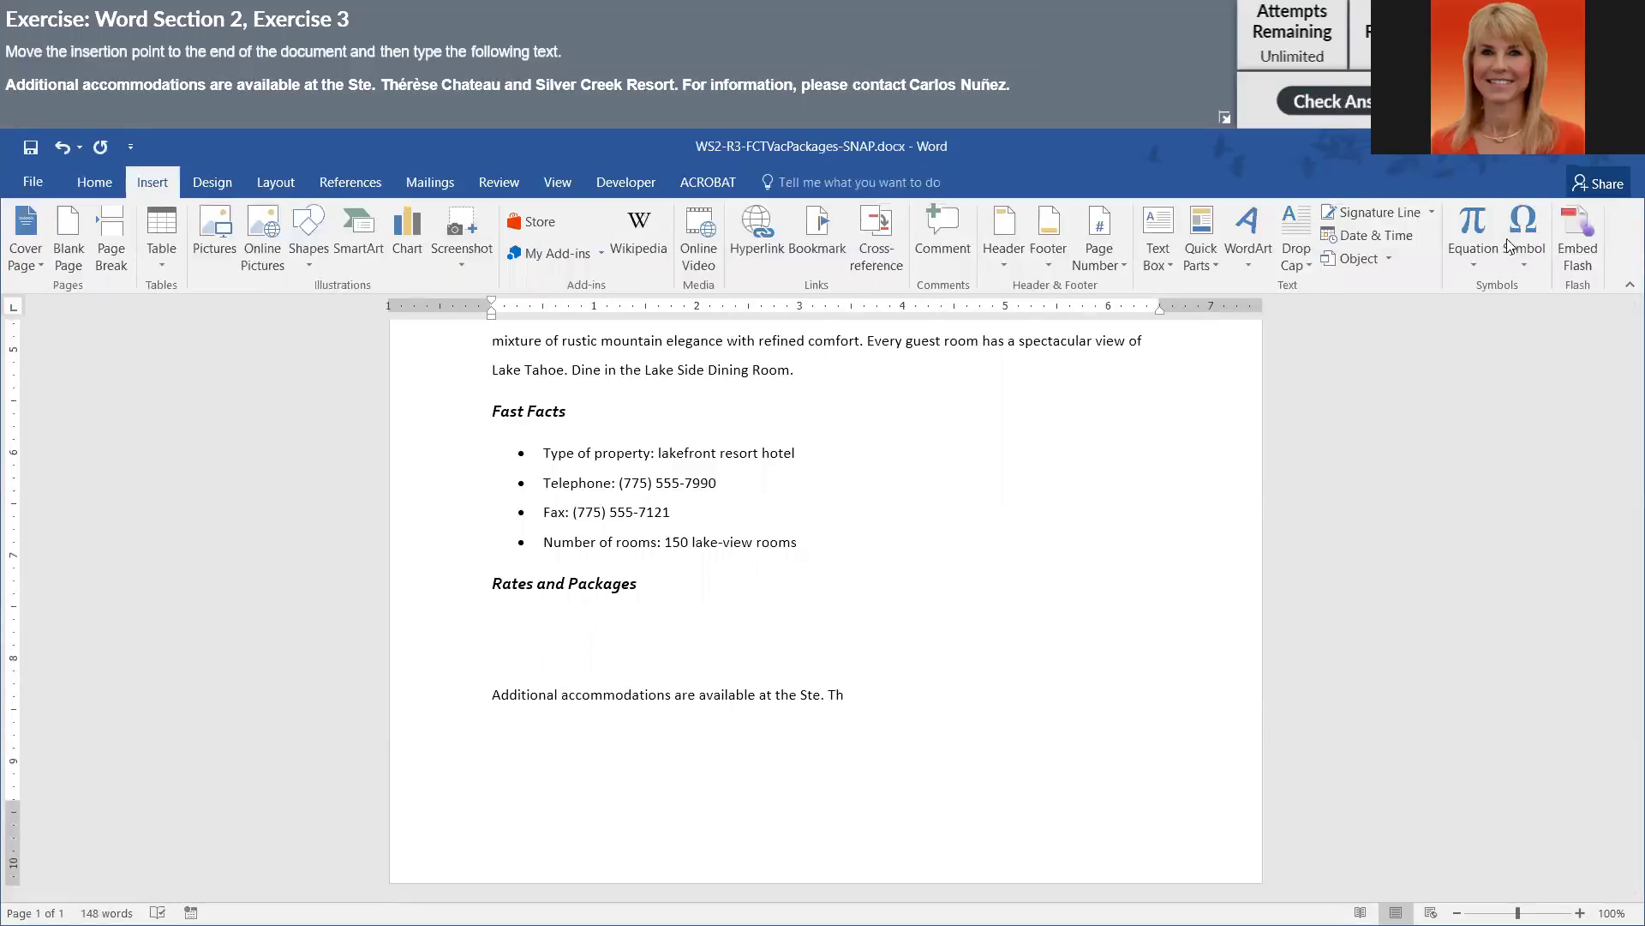
# - Open the More Symbols dialog, move it aside, and scroll its character grid to é
pyautogui.click(1536, 234)
pyautogui.click(1539, 413)
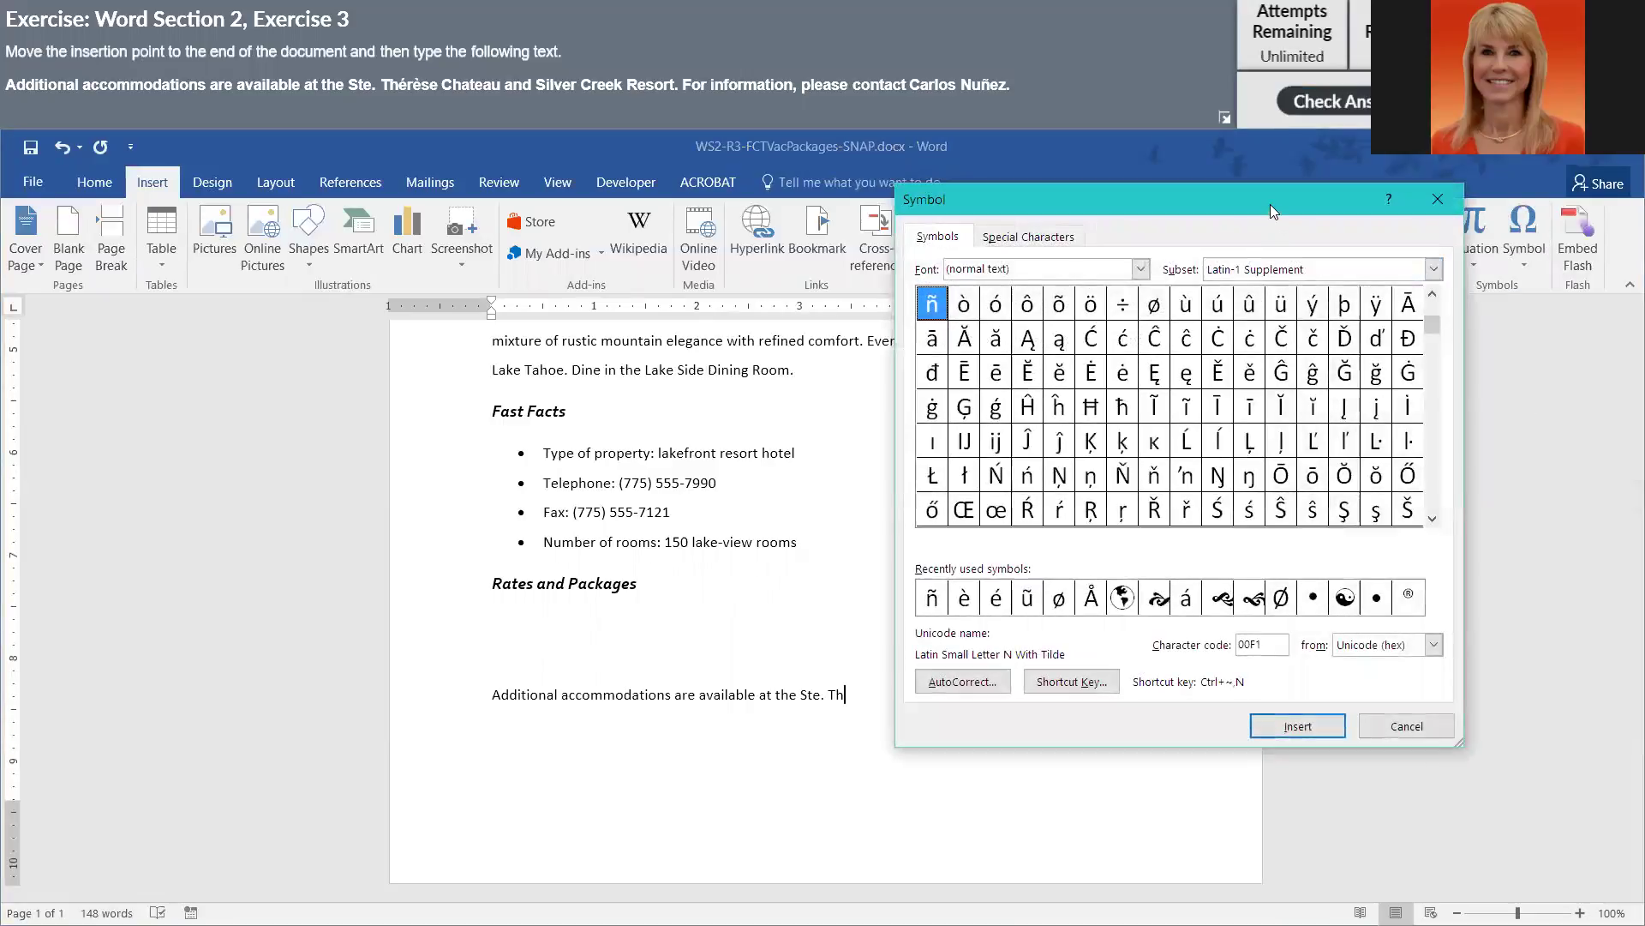
pyautogui.moveTo(1270, 204); pyautogui.dragTo(1418, 239)
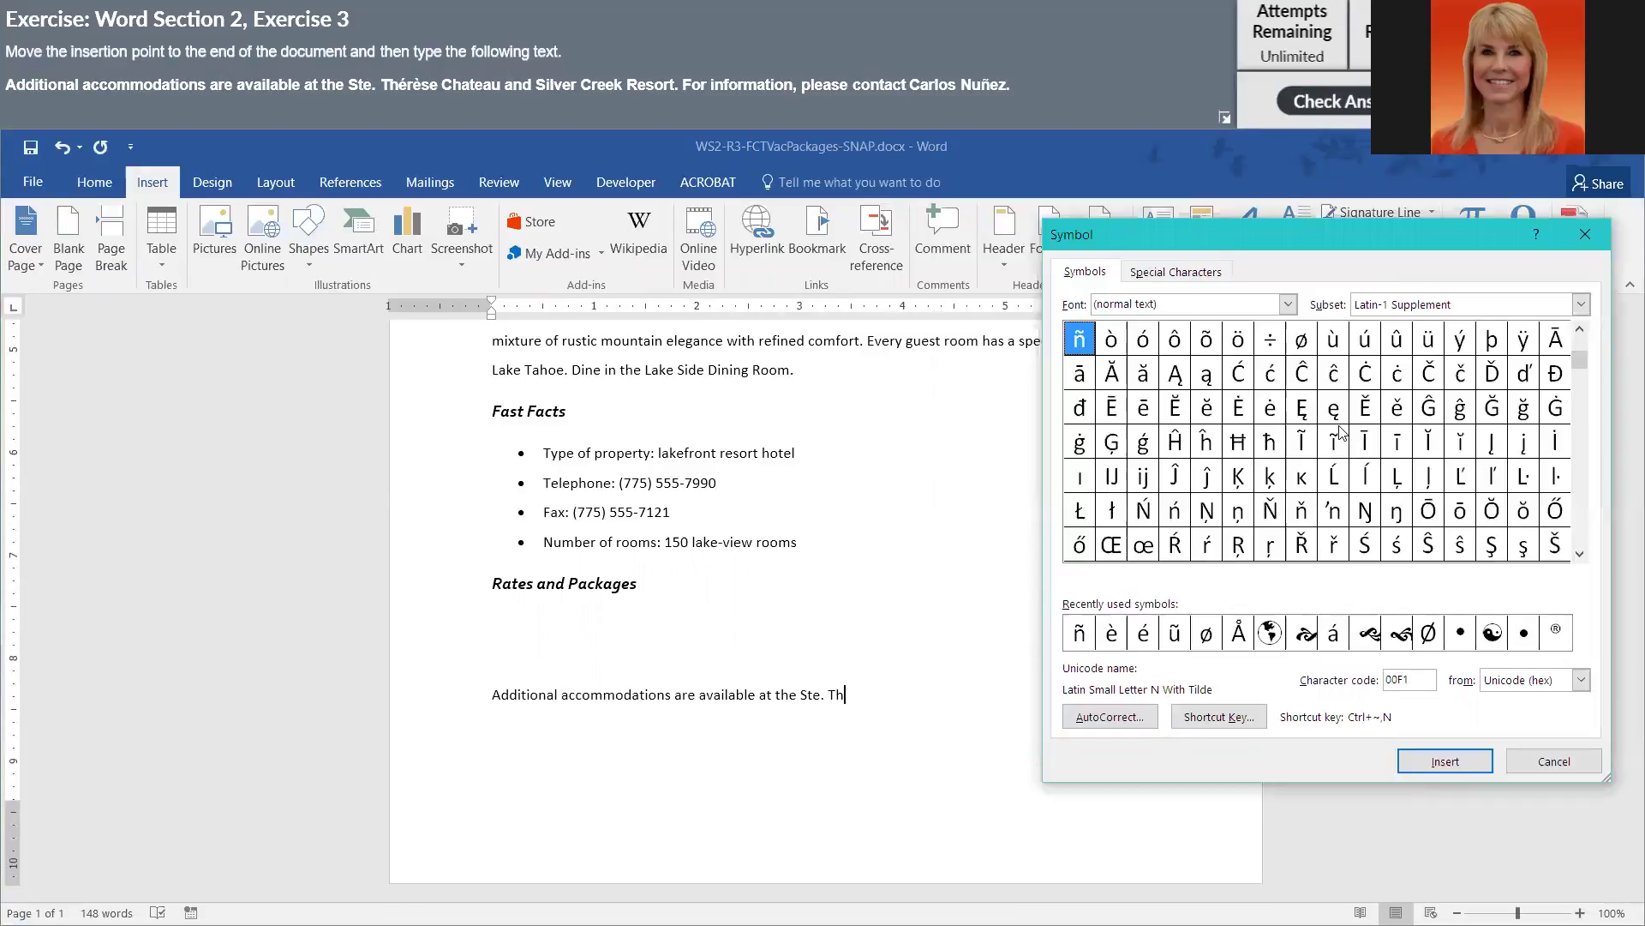
pyautogui.click(1579, 553)
pyautogui.click(1581, 555)
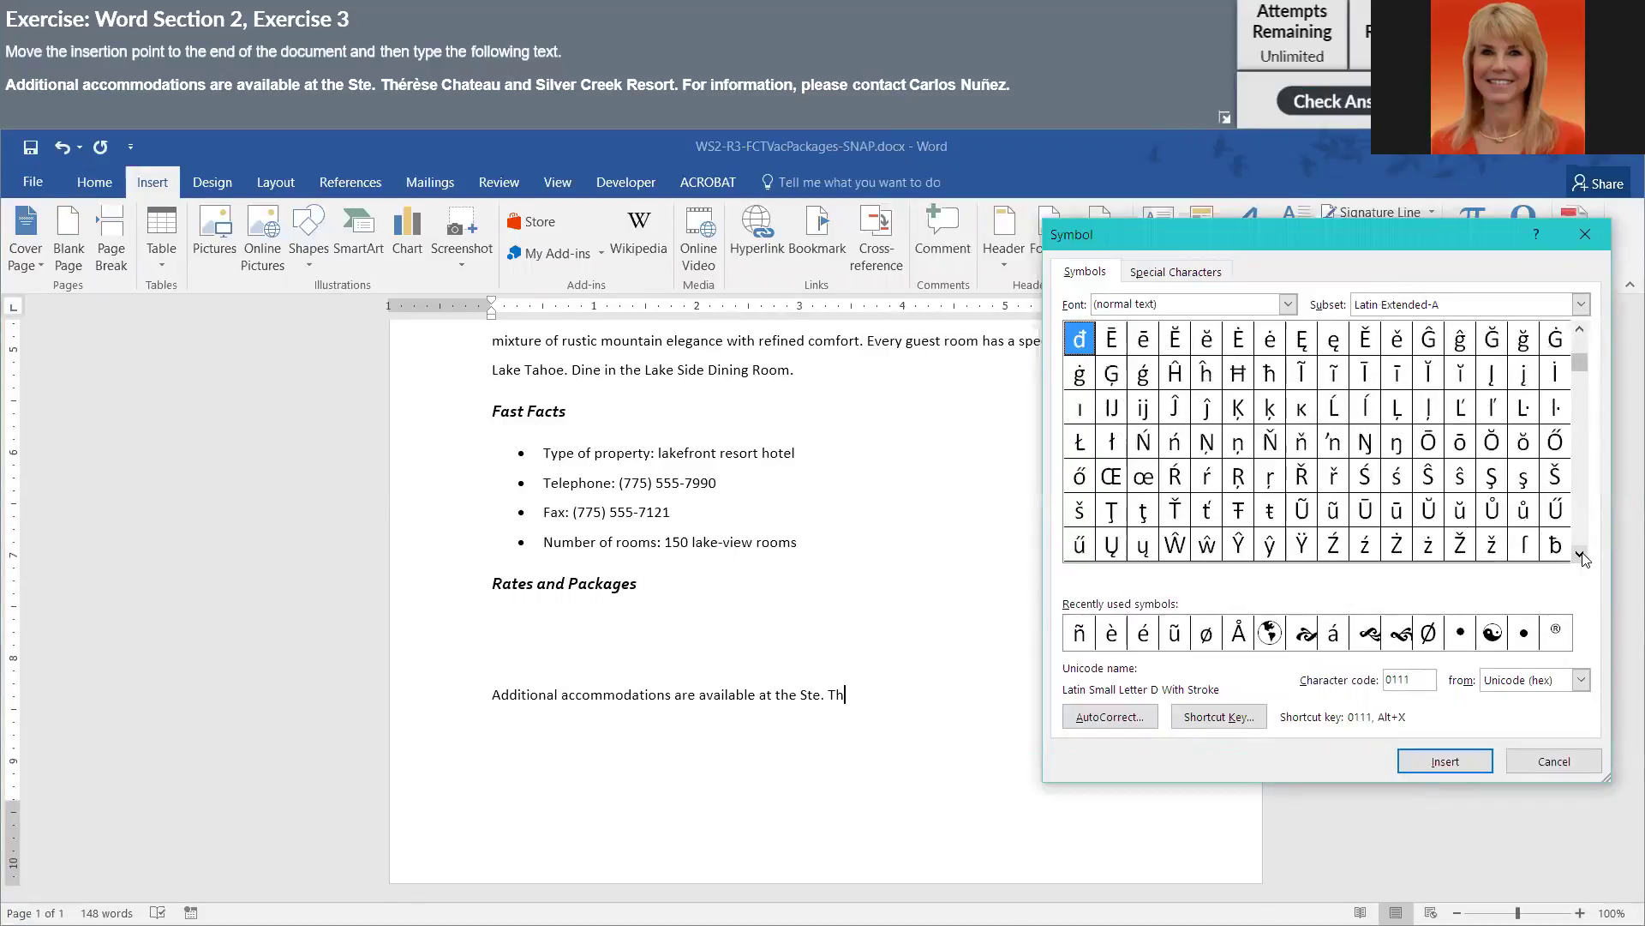
pyautogui.click(1581, 556)
pyautogui.click(1581, 555)
pyautogui.click(1581, 555)
pyautogui.click(1582, 555)
pyautogui.click(1581, 555)
pyautogui.click(1581, 555)
pyautogui.click(1582, 557)
pyautogui.click(1582, 556)
pyautogui.click(1582, 556)
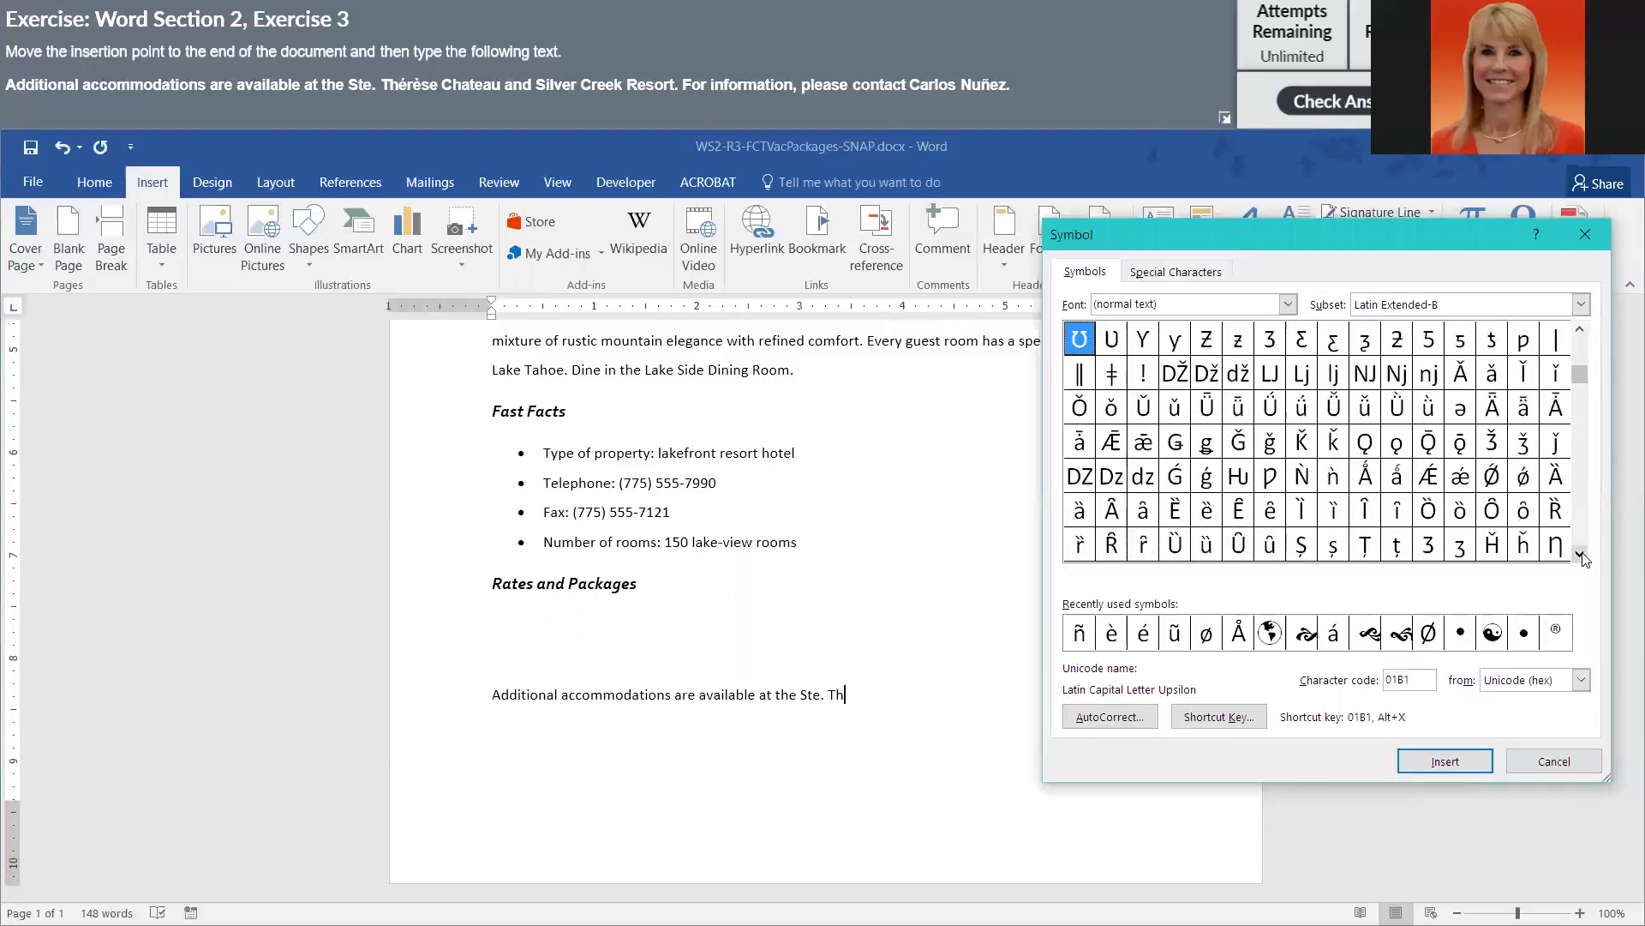
pyautogui.click(1581, 555)
pyautogui.click(1581, 556)
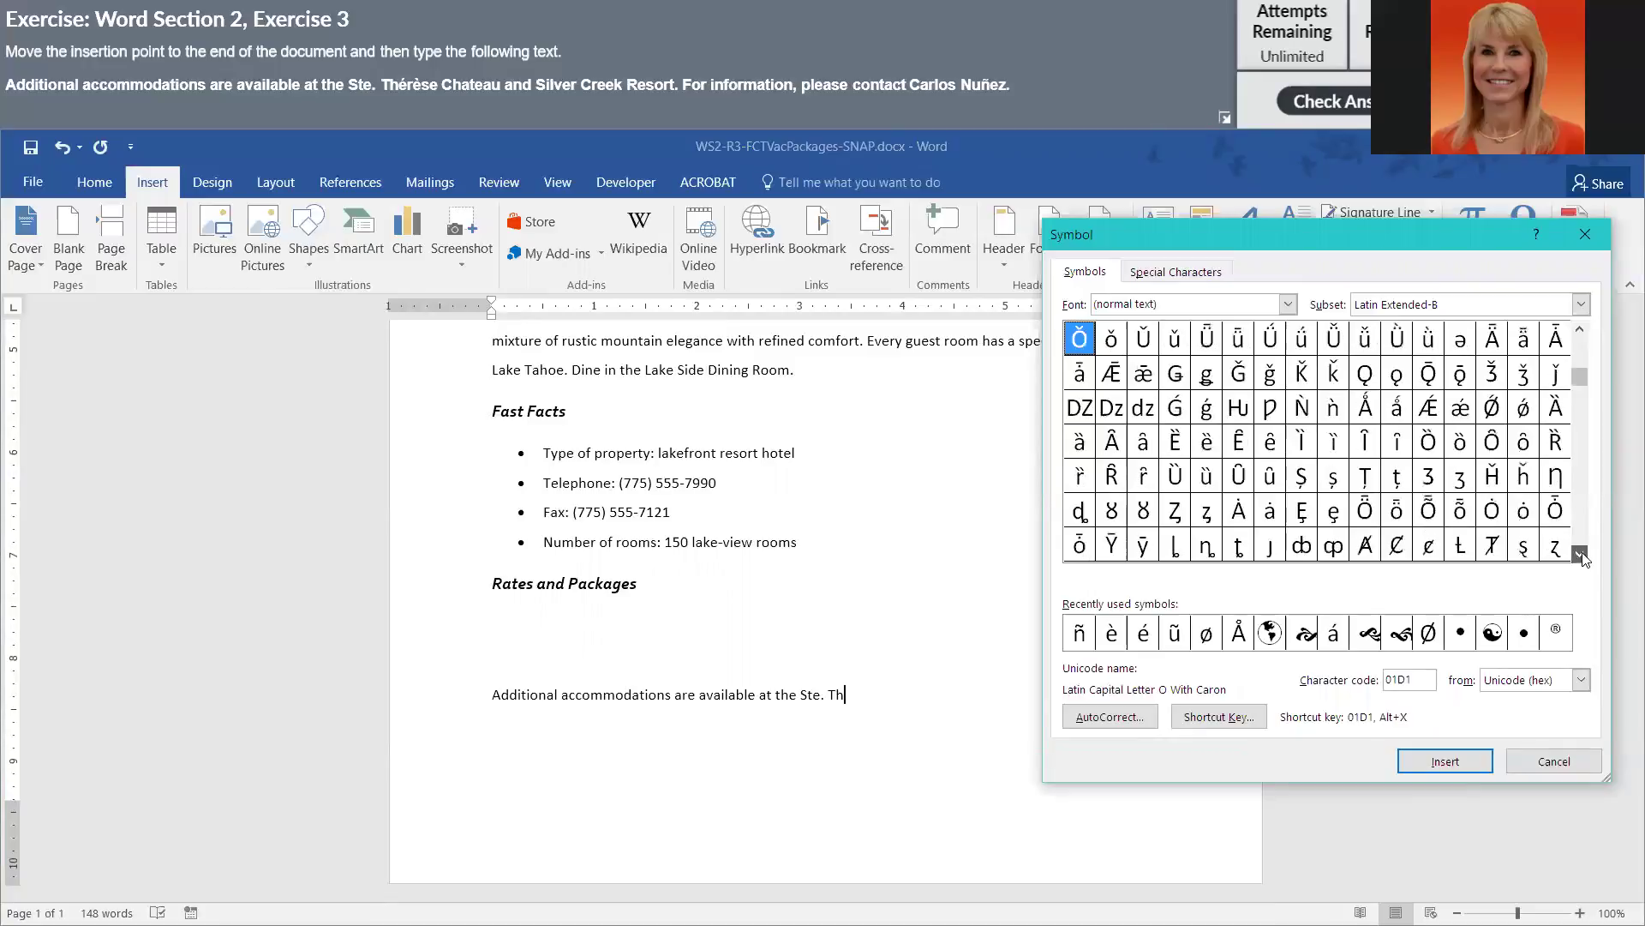
pyautogui.click(1581, 555)
pyautogui.click(1581, 555)
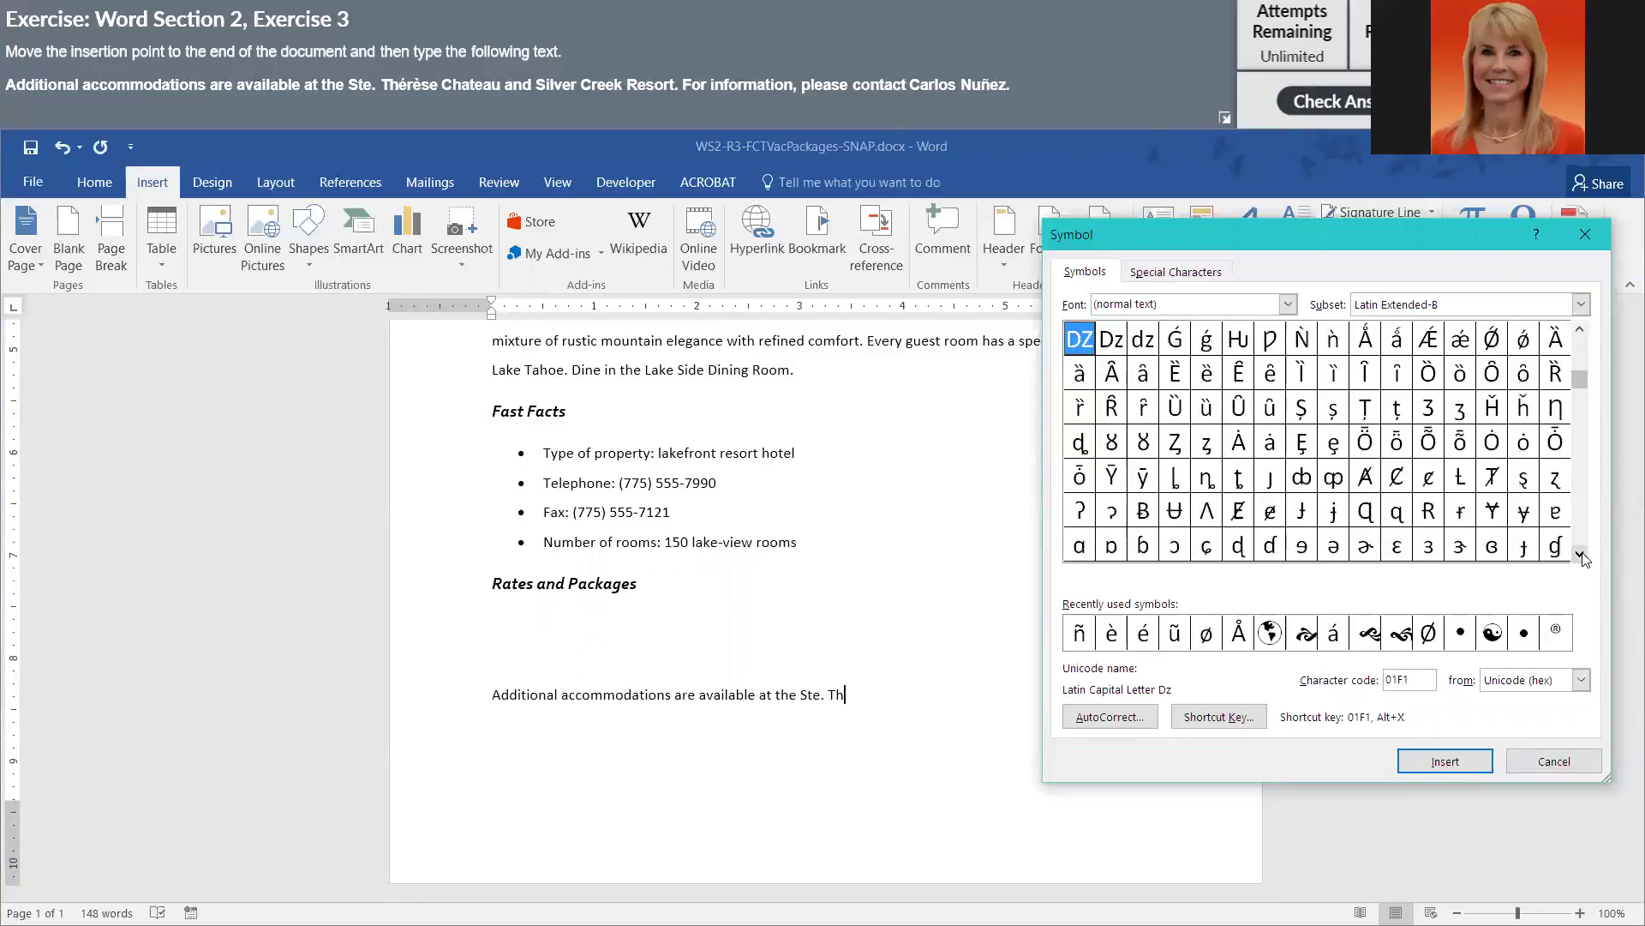
pyautogui.click(1581, 555)
pyautogui.click(1581, 555)
pyautogui.click(1582, 555)
pyautogui.click(1581, 555)
pyautogui.click(1581, 556)
pyautogui.click(1581, 556)
pyautogui.click(1581, 555)
pyautogui.click(1581, 556)
pyautogui.click(1581, 555)
pyautogui.click(1581, 555)
pyautogui.click(1581, 555)
pyautogui.moveTo(1574, 395); pyautogui.dragTo(1577, 339)
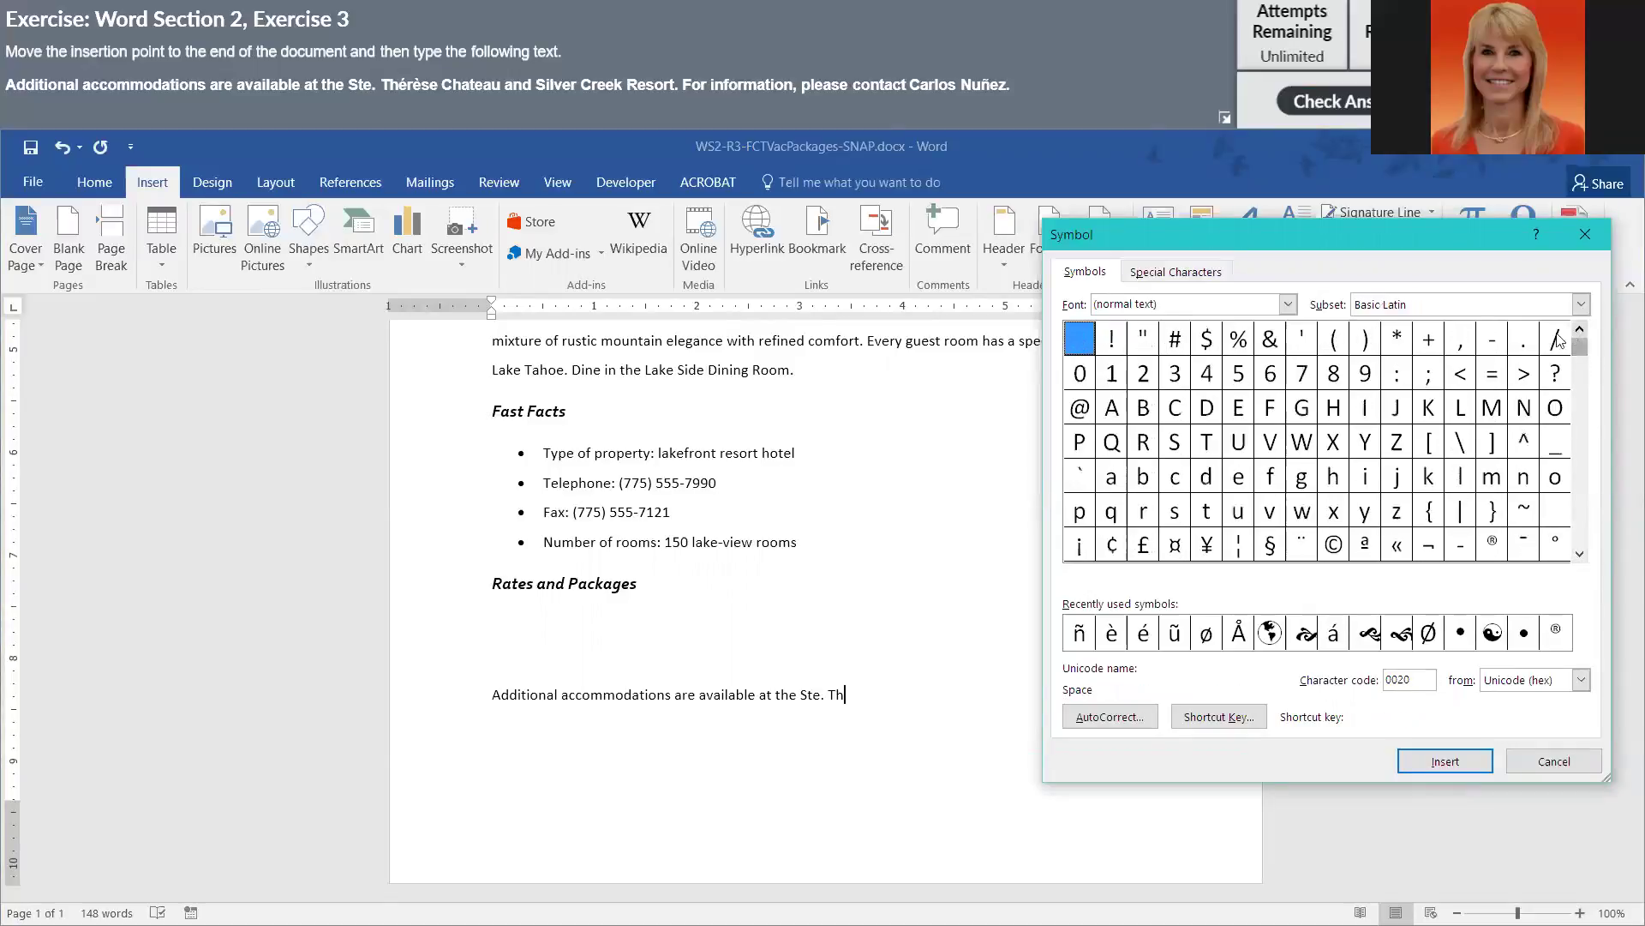
pyautogui.click(1581, 555)
pyautogui.click(1581, 555)
pyautogui.click(1581, 556)
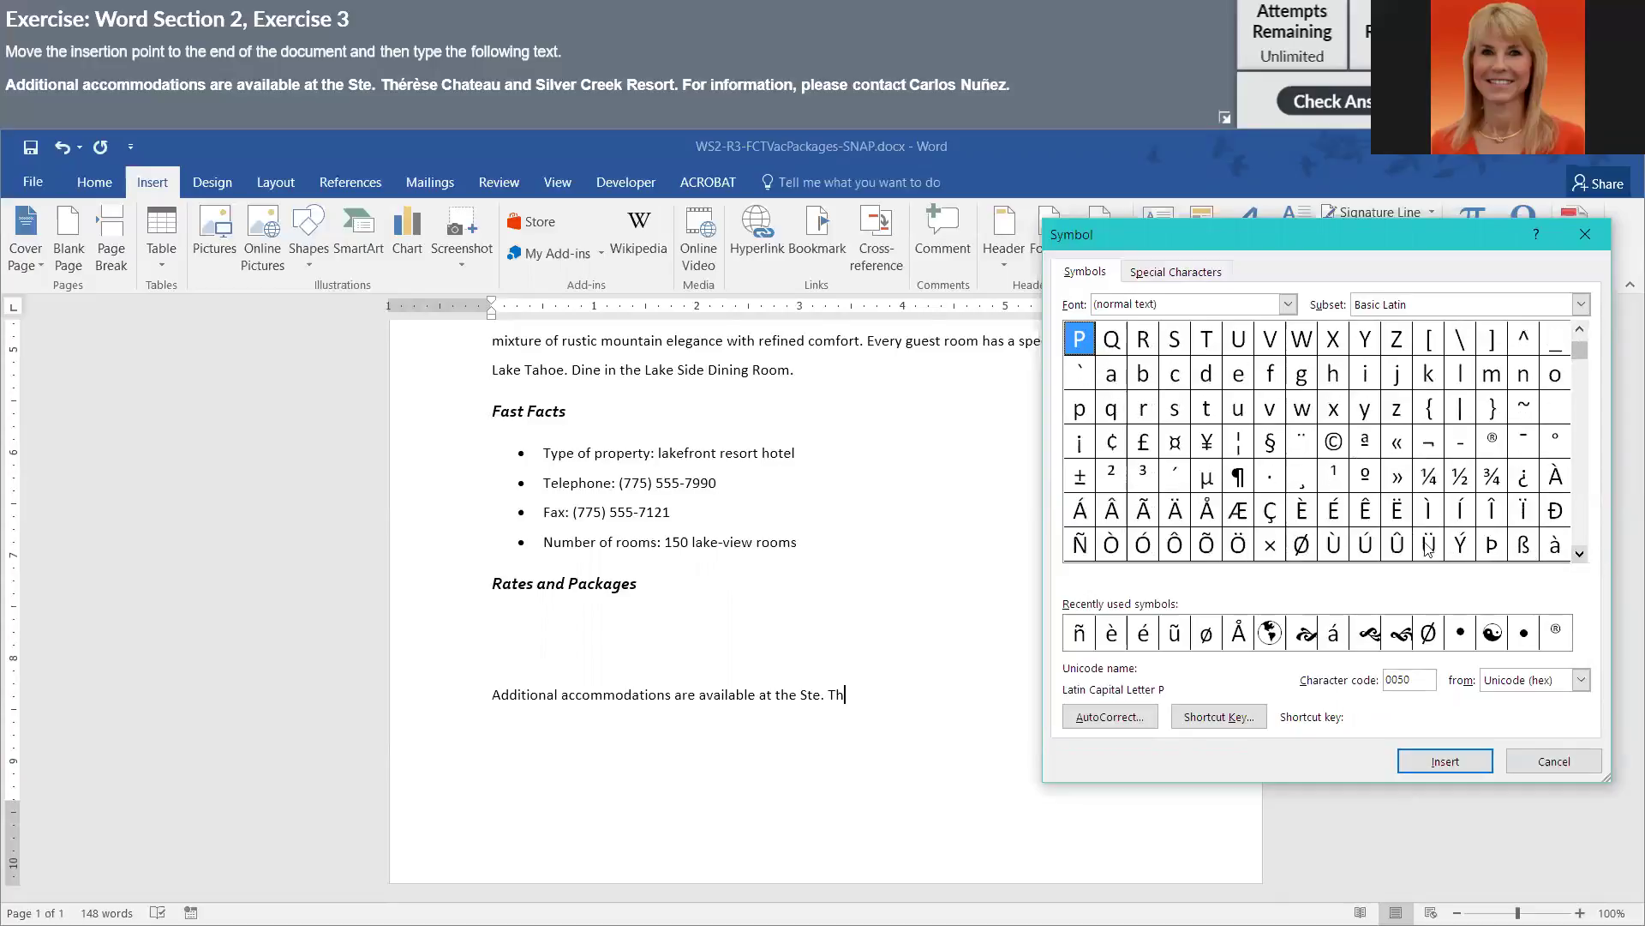
pyautogui.click(1582, 555)
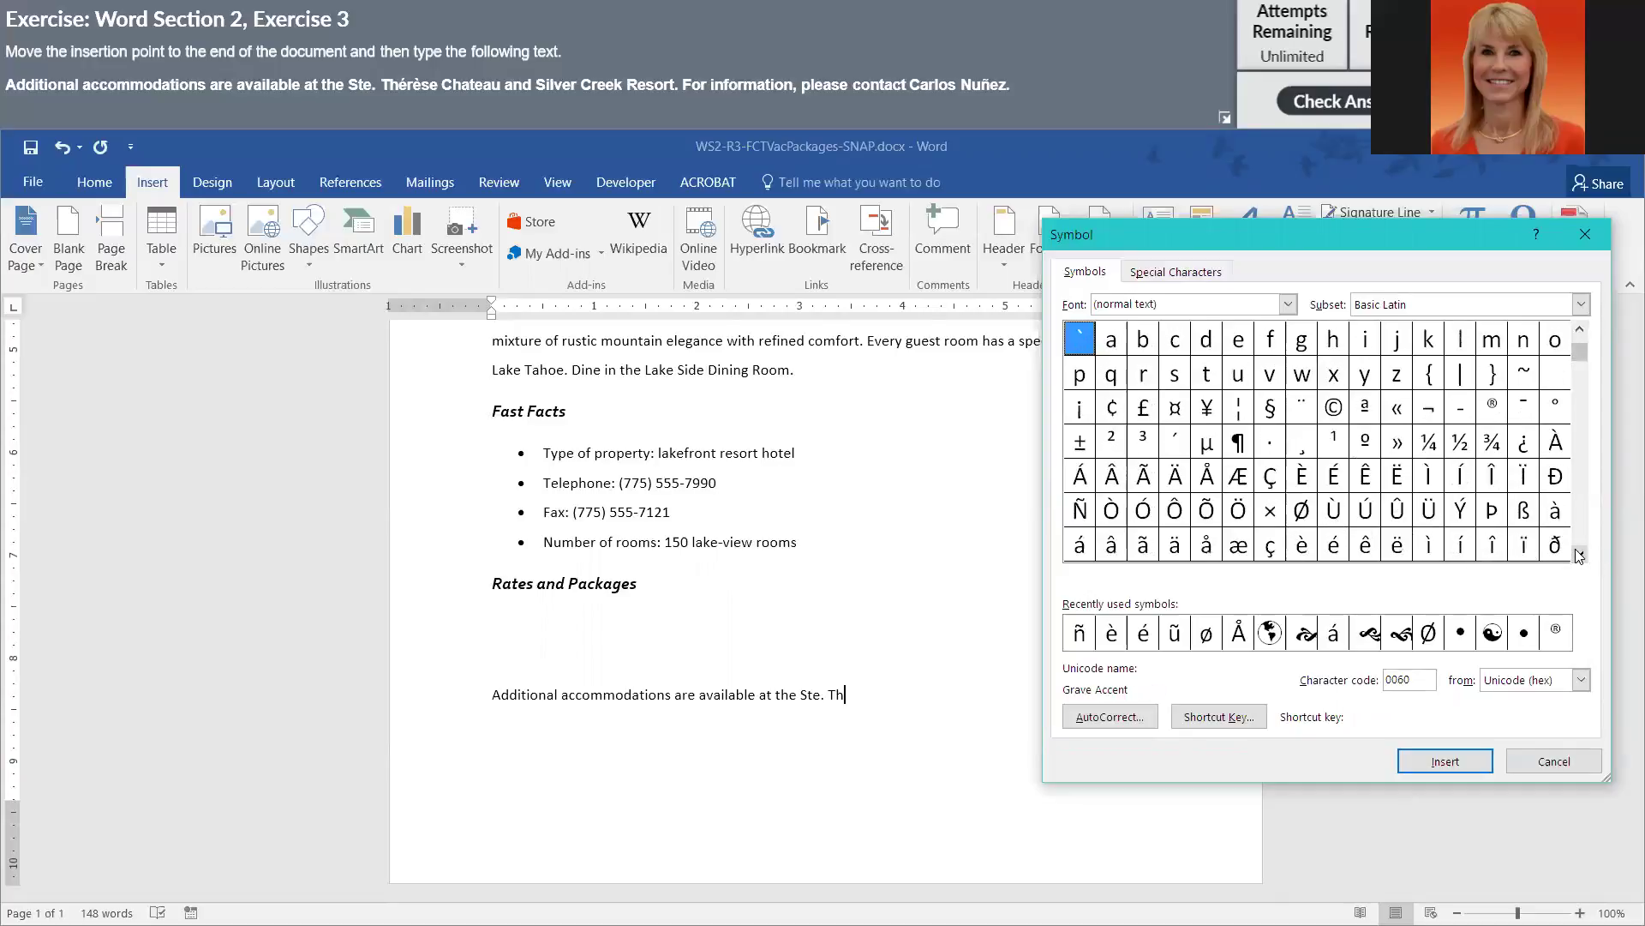
# - Insert é, type r, insert é again, then type 'se Chateau and Silver Creek'
pyautogui.click(1334, 550)
pyautogui.click(1439, 762)
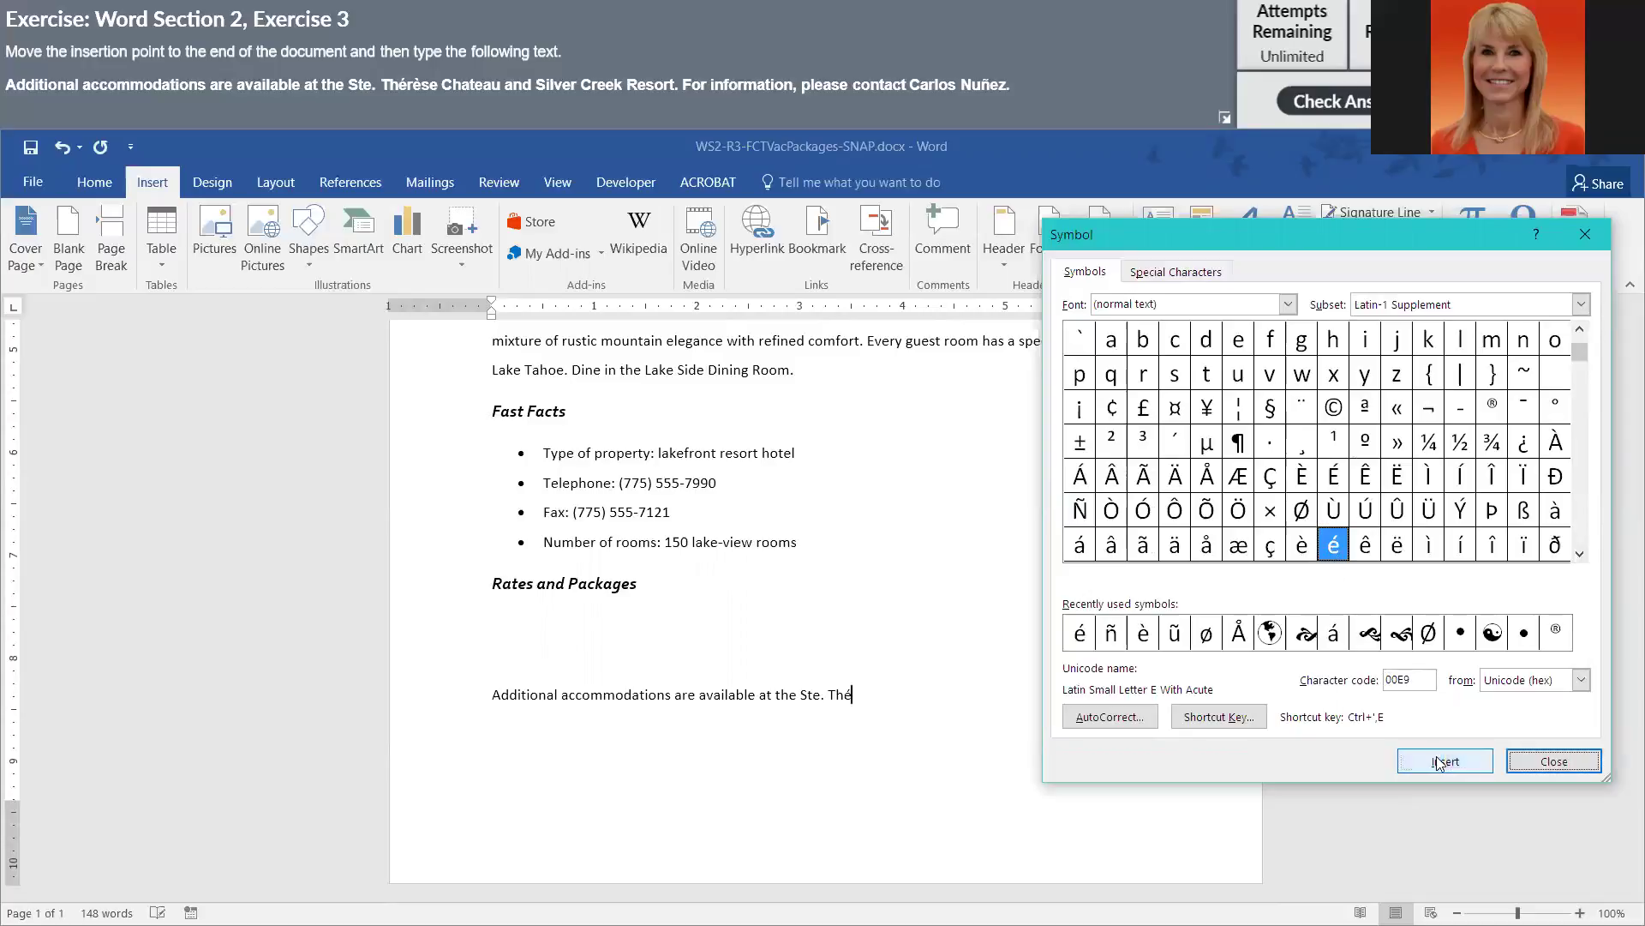
pyautogui.click(937, 774)
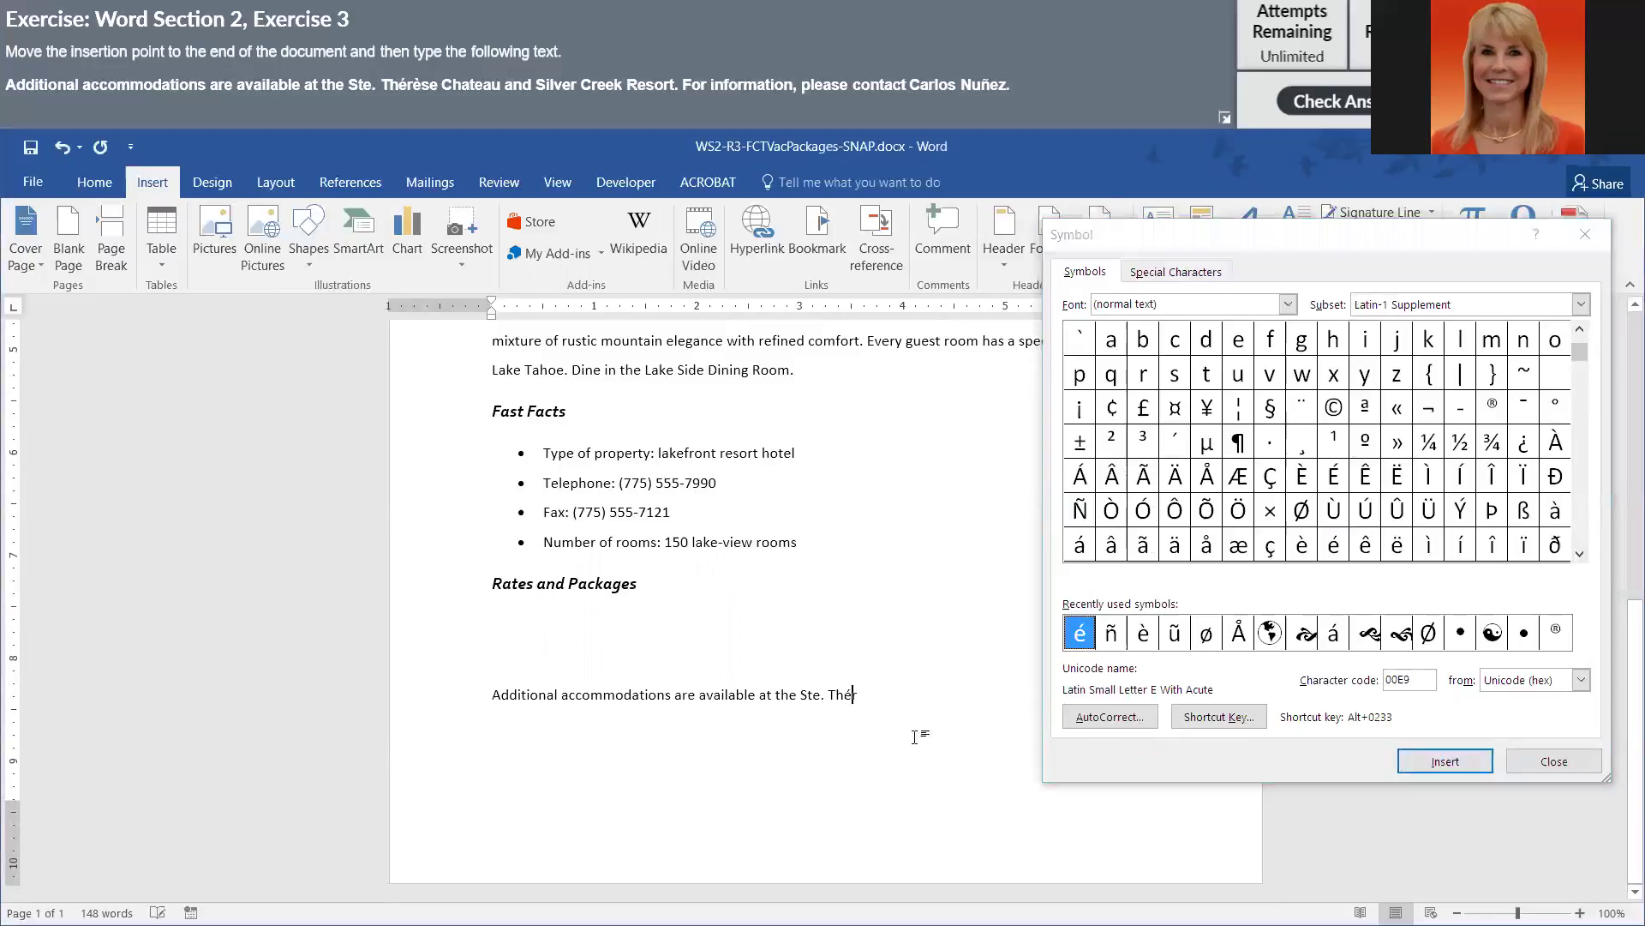
pyautogui.write('r')
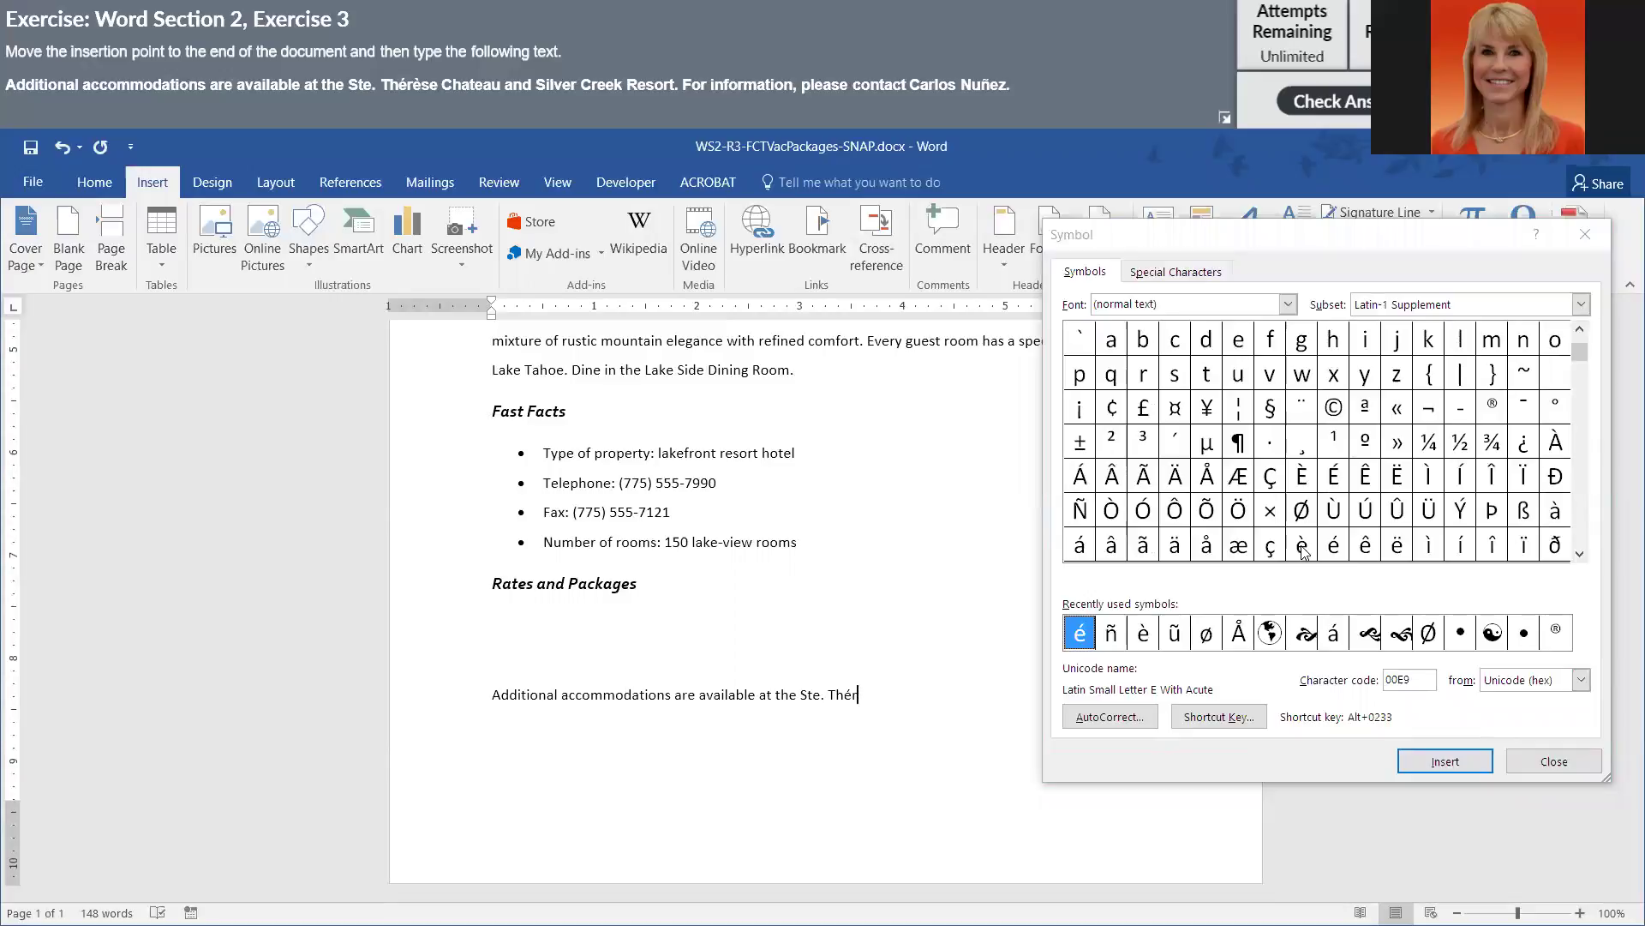
pyautogui.click(1303, 551)
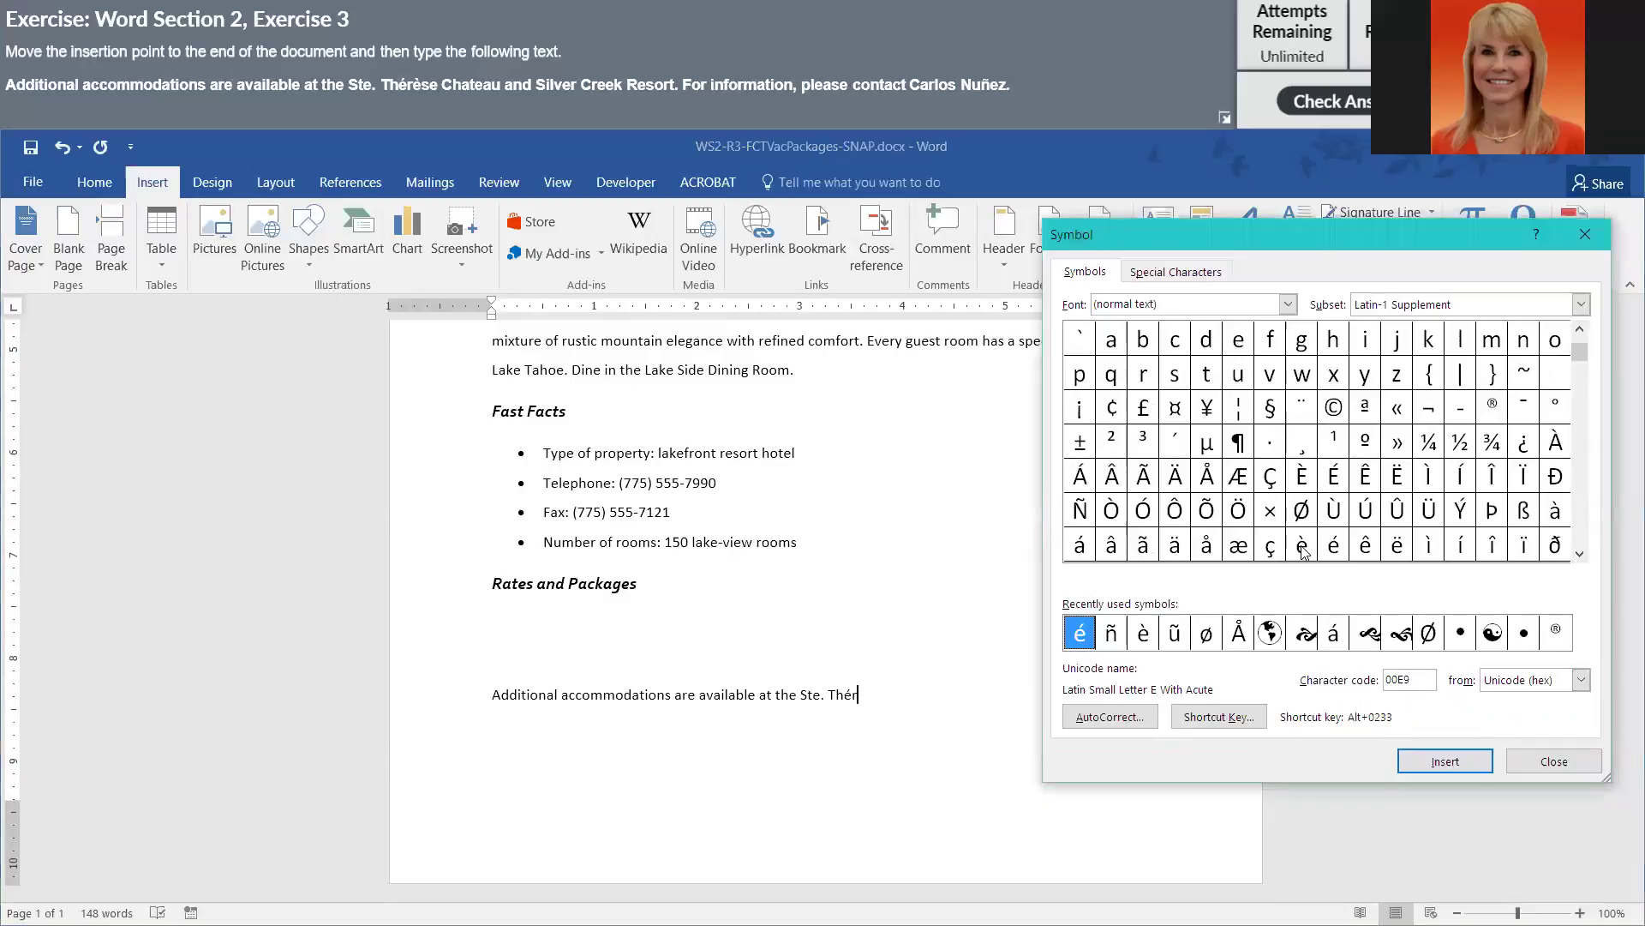
pyautogui.click(1445, 761)
pyautogui.click(891, 696)
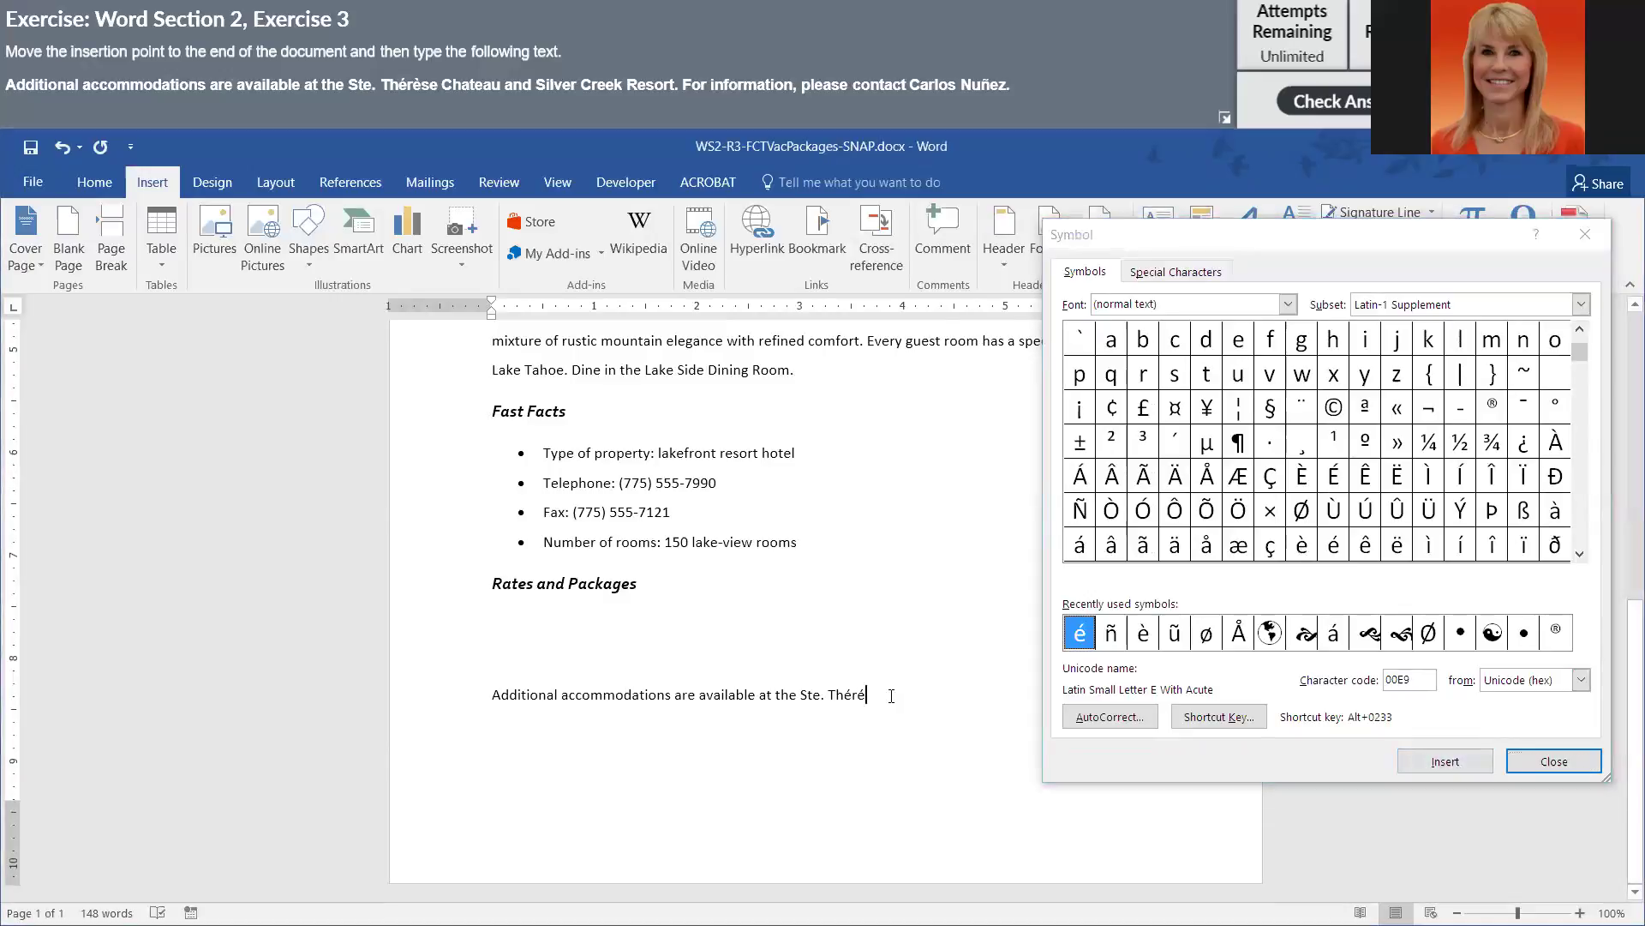
pyautogui.write('se Chateau')
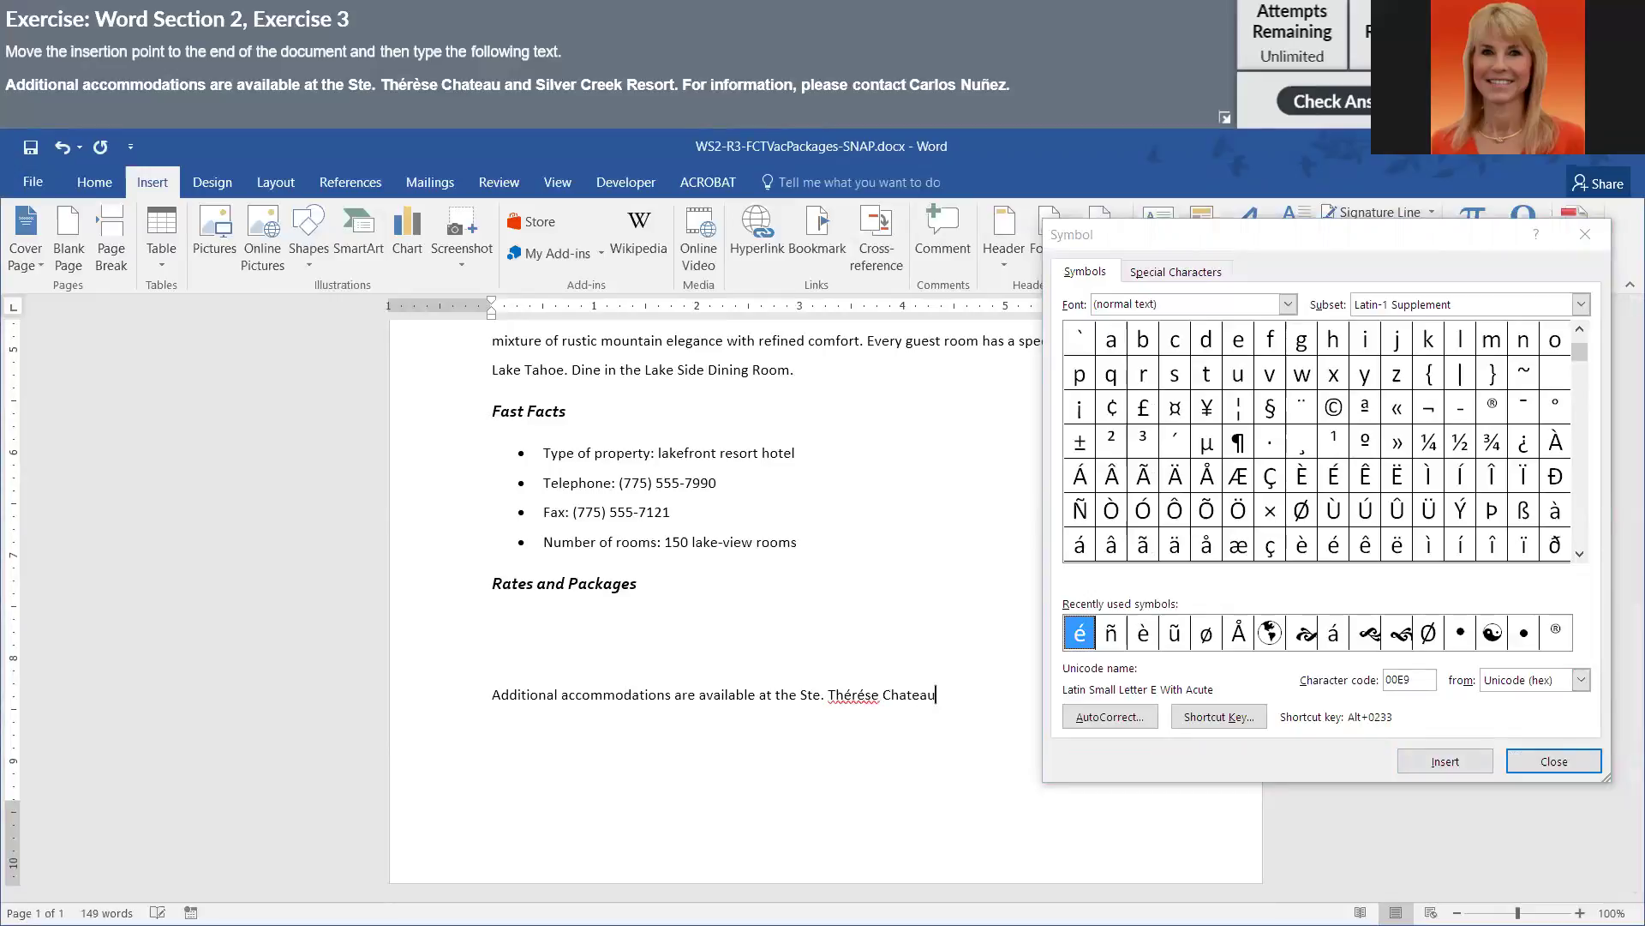
pyautogui.write(' and Silver Creek')
# - Move the Symbol dialog aside and type 'For information, please contact' plus the start of the contact's name
pyautogui.click(1356, 238)
pyautogui.moveTo(1357, 238); pyautogui.dragTo(910, 149)
pyautogui.click(1106, 705)
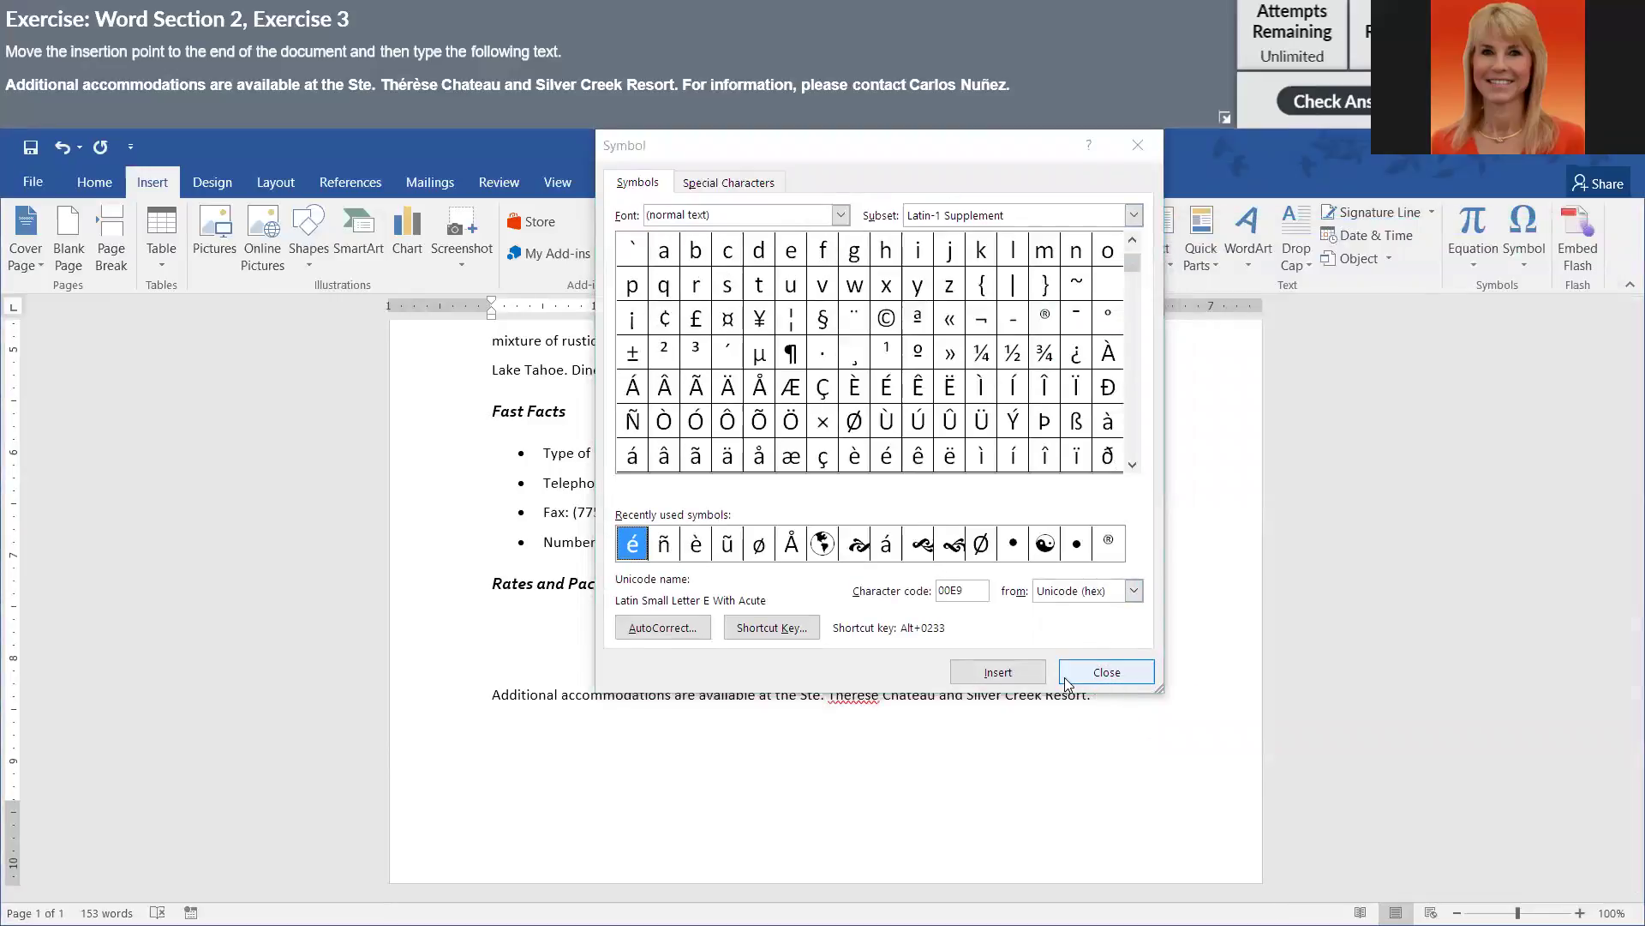
pyautogui.write('For information')
pyautogui.write(', please contac')
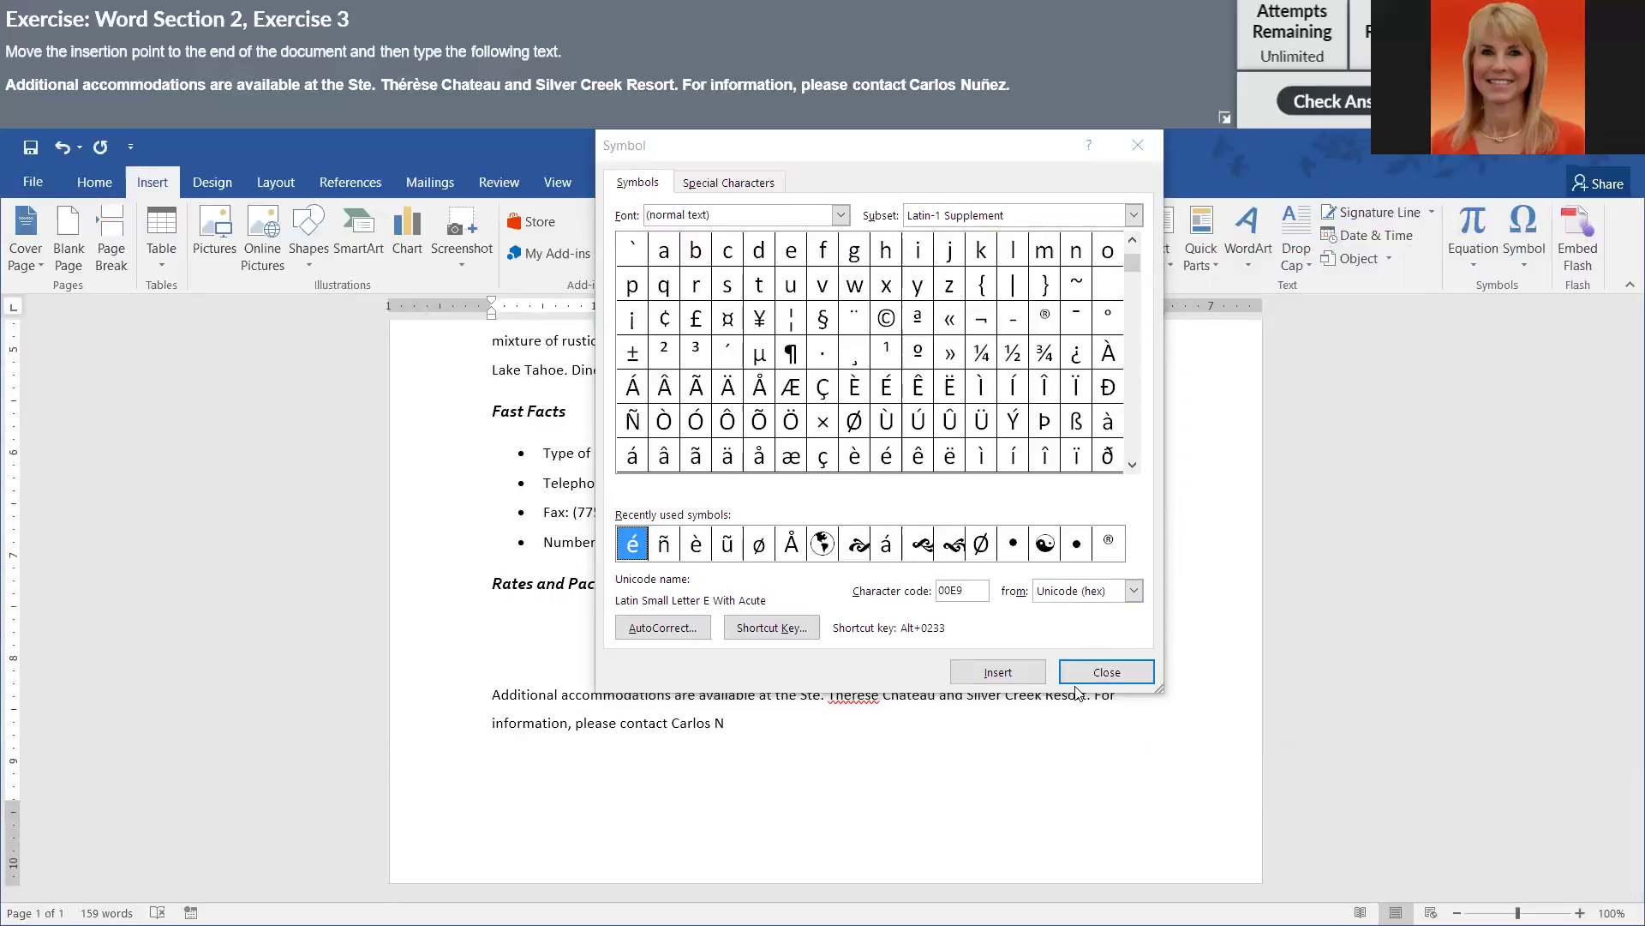
# - Insert ñ into the contact's surname, finish it, and end the sentence with a period
pyautogui.click(1133, 467)
pyautogui.click(634, 461)
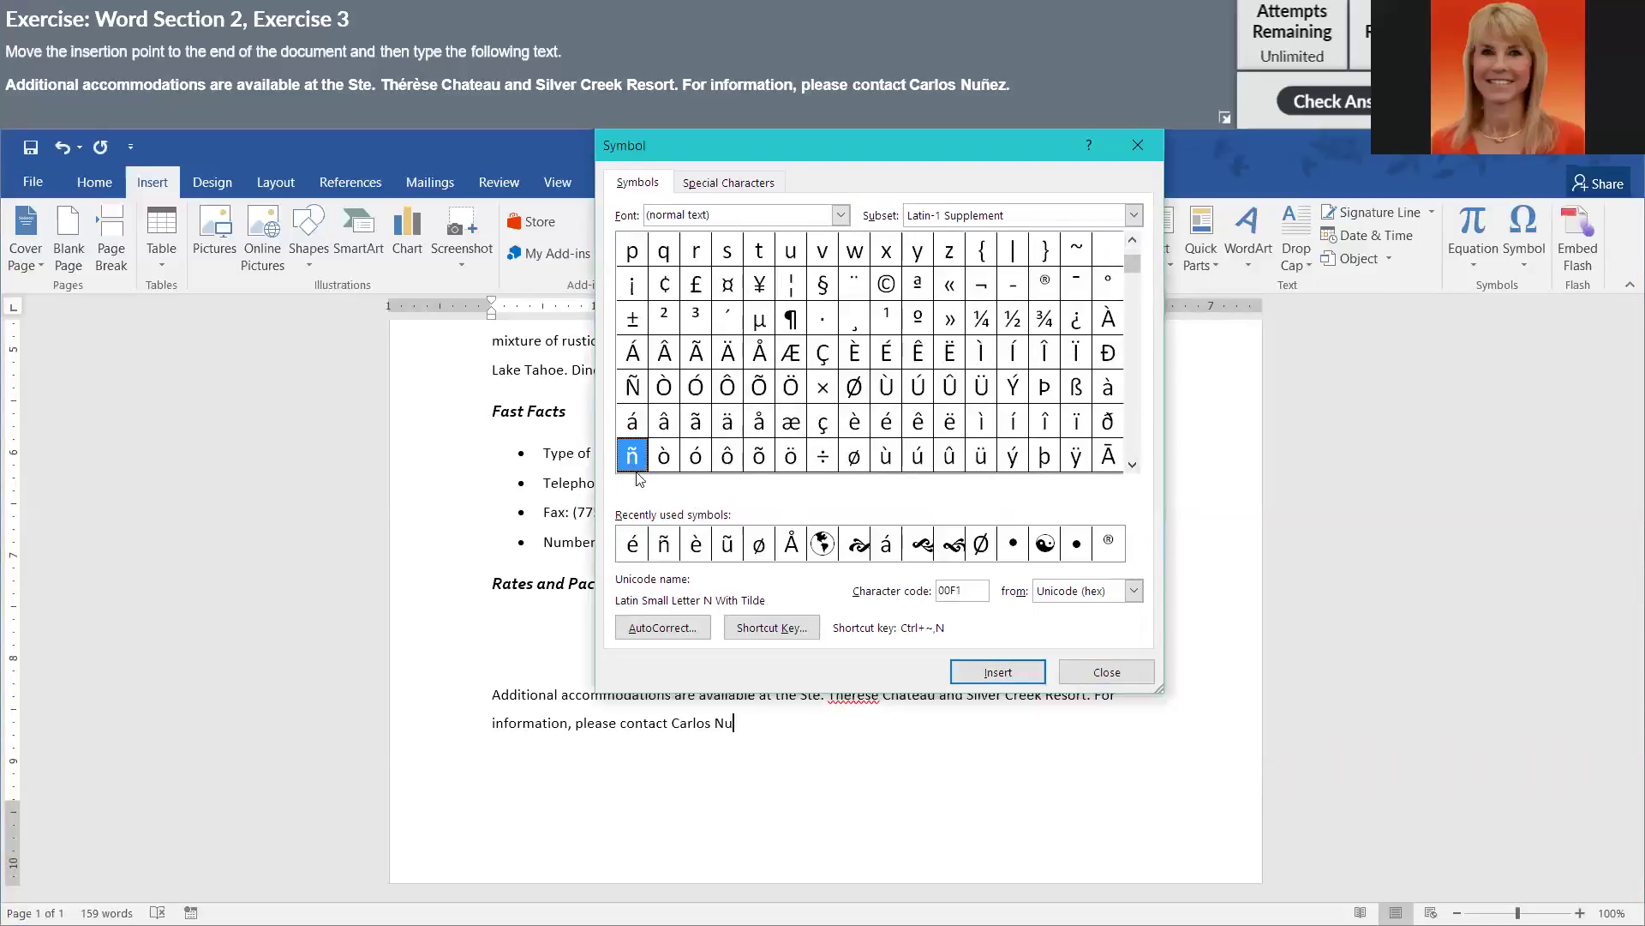
pyautogui.click(978, 680)
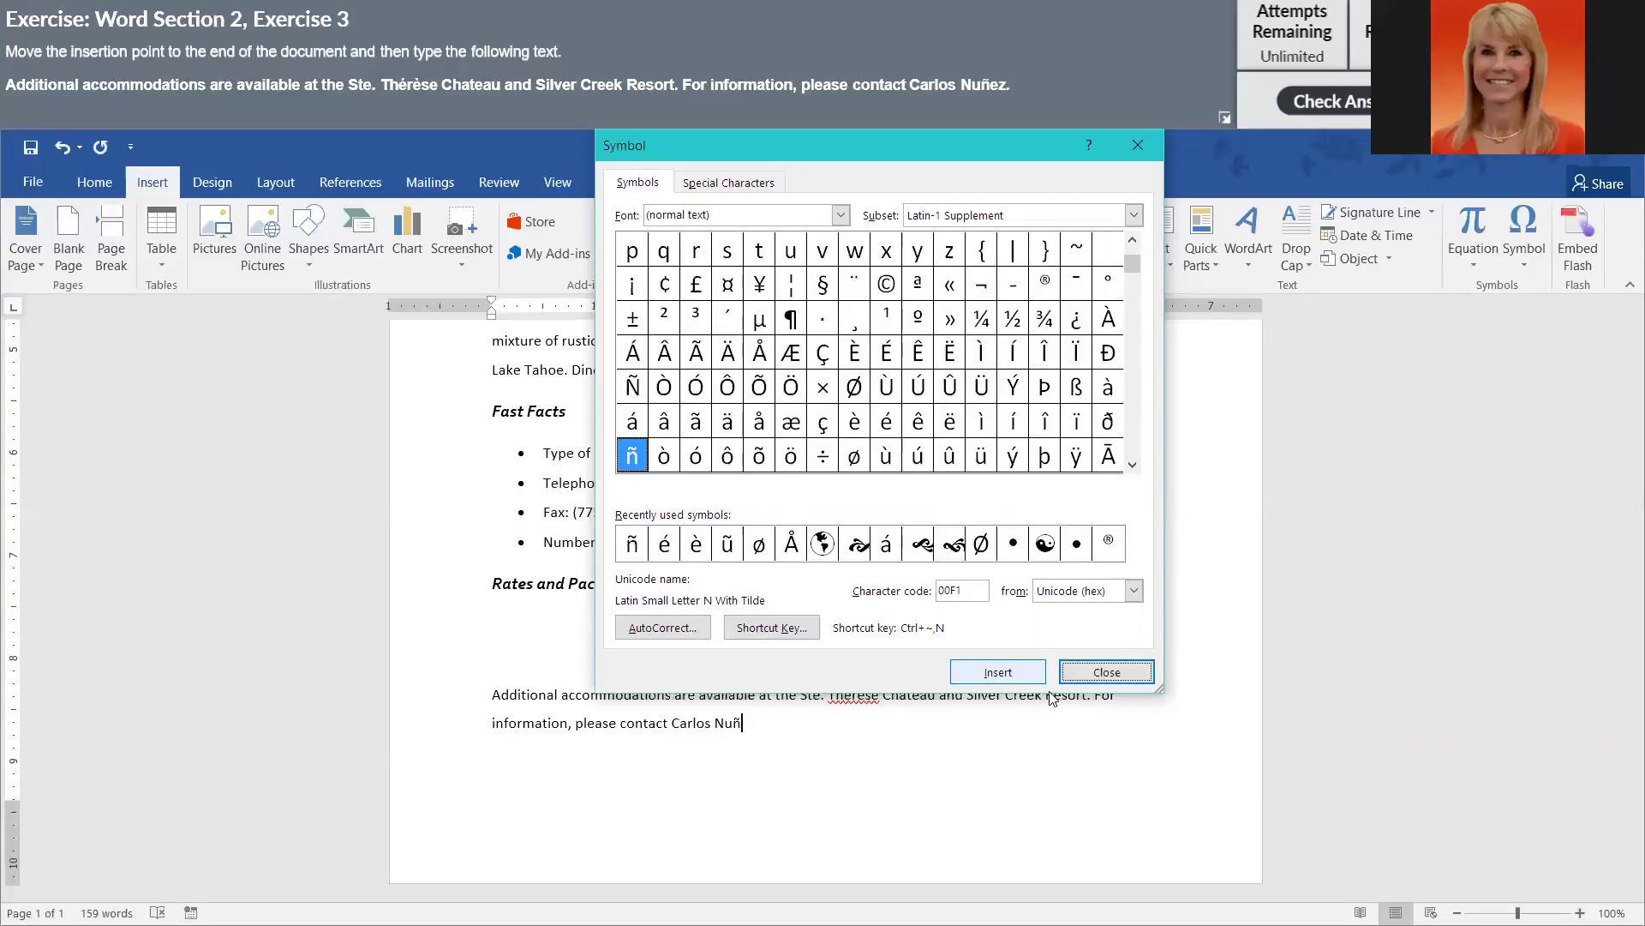
pyautogui.click(1105, 672)
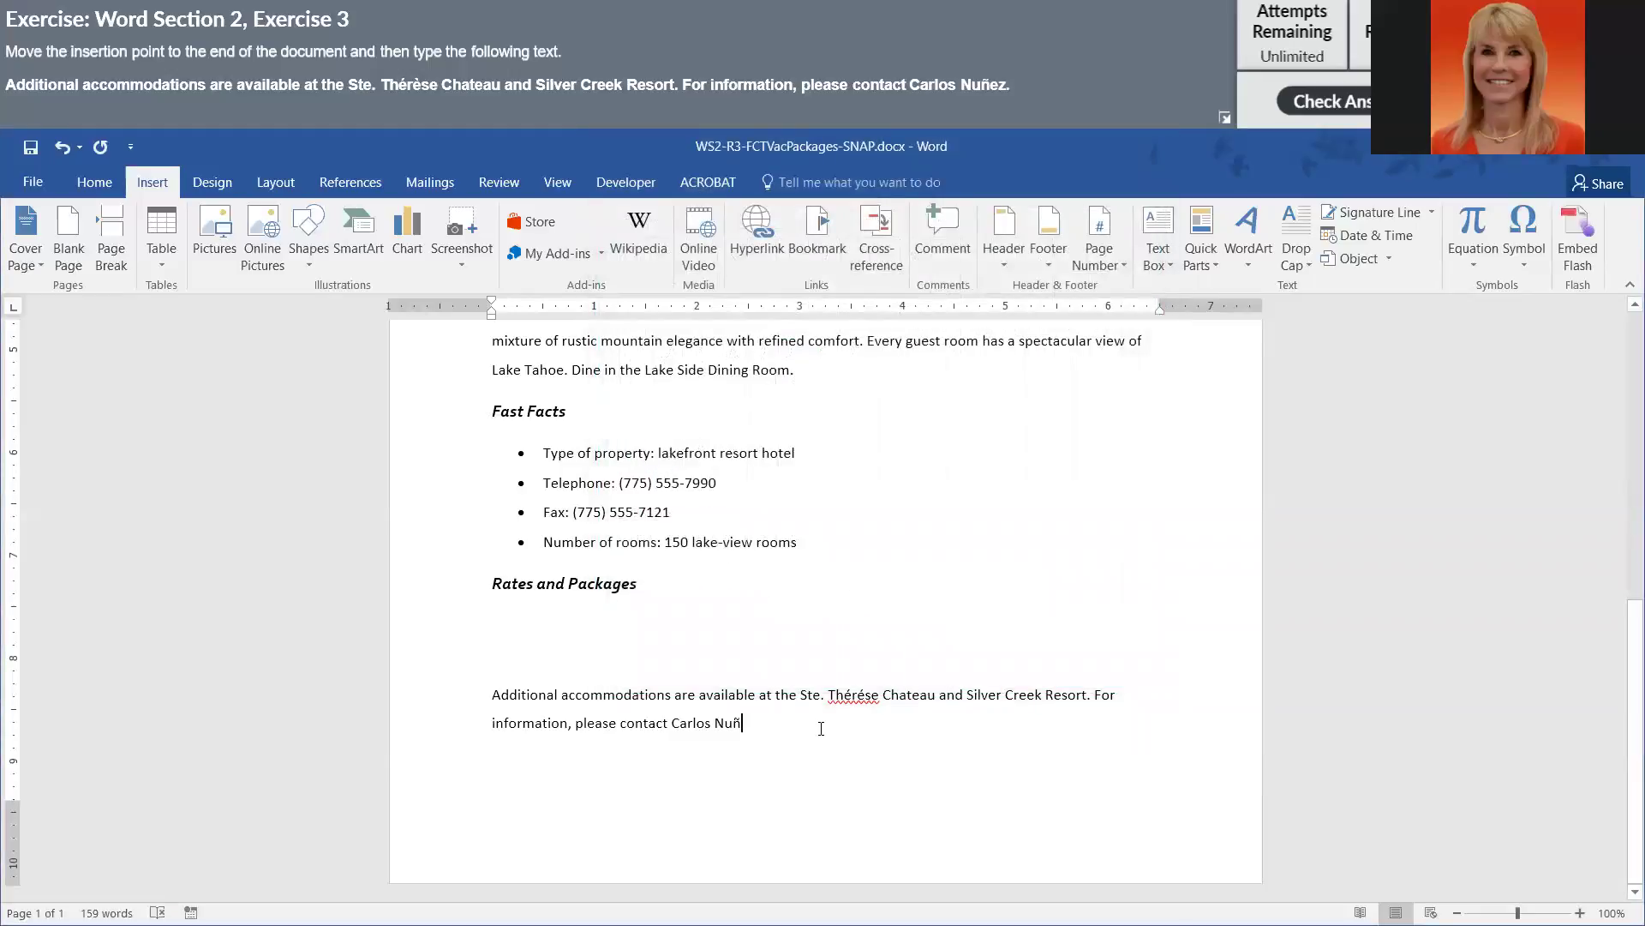
pyautogui.write('ez')
pyautogui.press('BackSpace')
pyautogui.press('BackSpace')
pyautogui.write('z.')
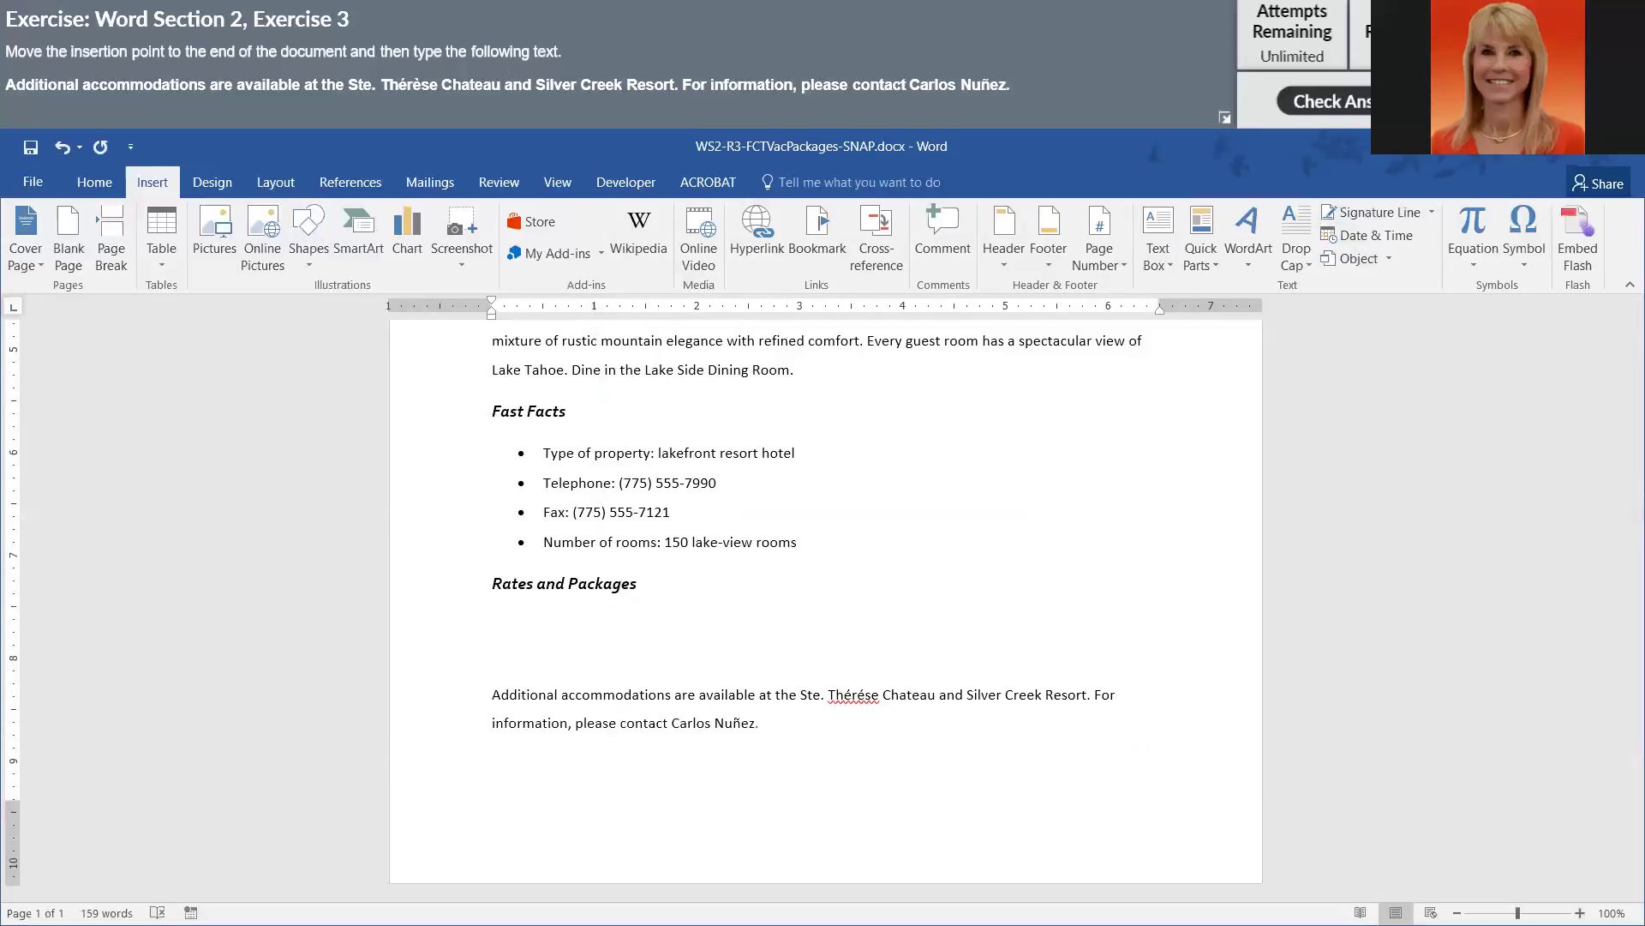
# - Submit with Check Answer and scroll through the SNAP feedback report
pyautogui.click(1324, 102)
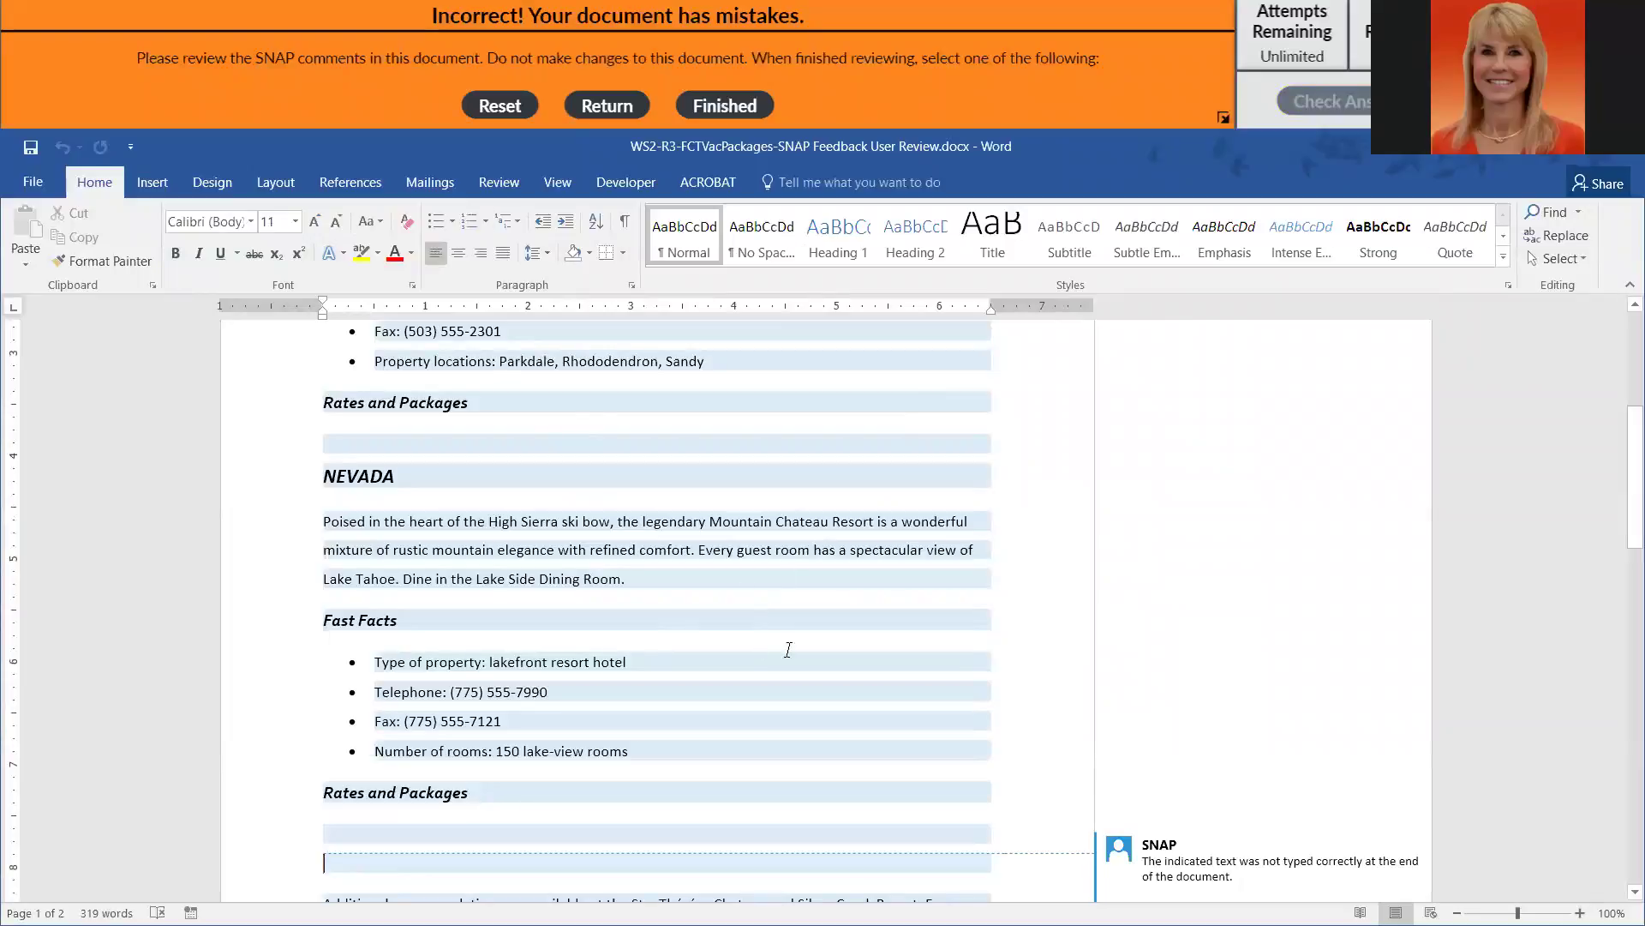
pyautogui.scroll(-3, 814, 657)
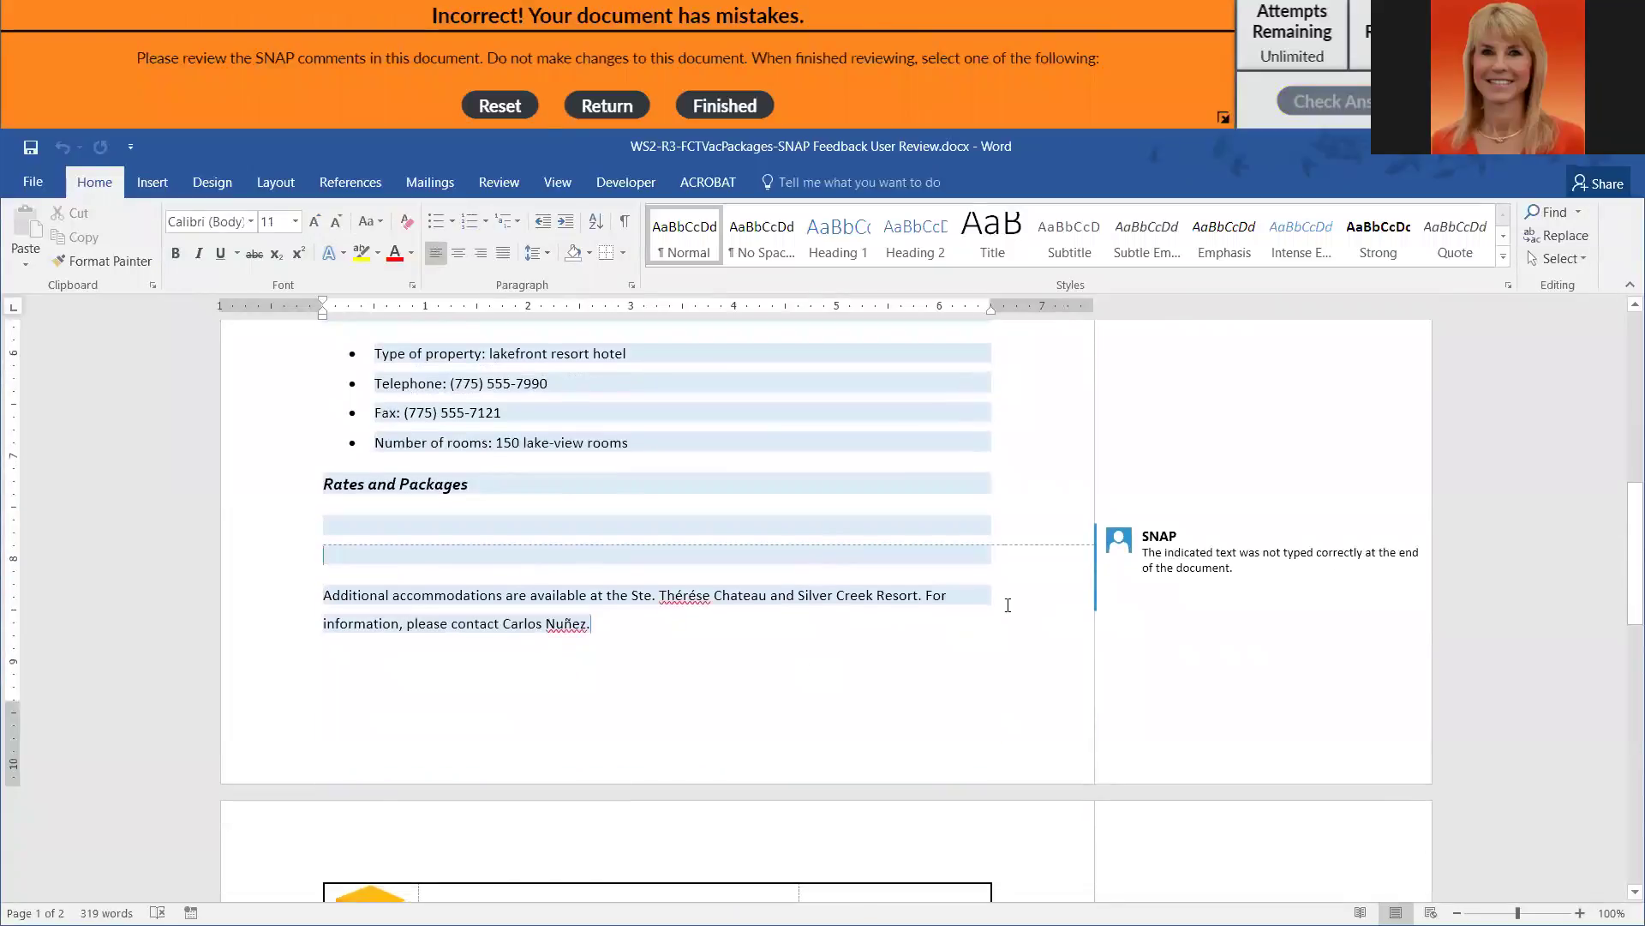
pyautogui.scroll(-10, 1020, 605)
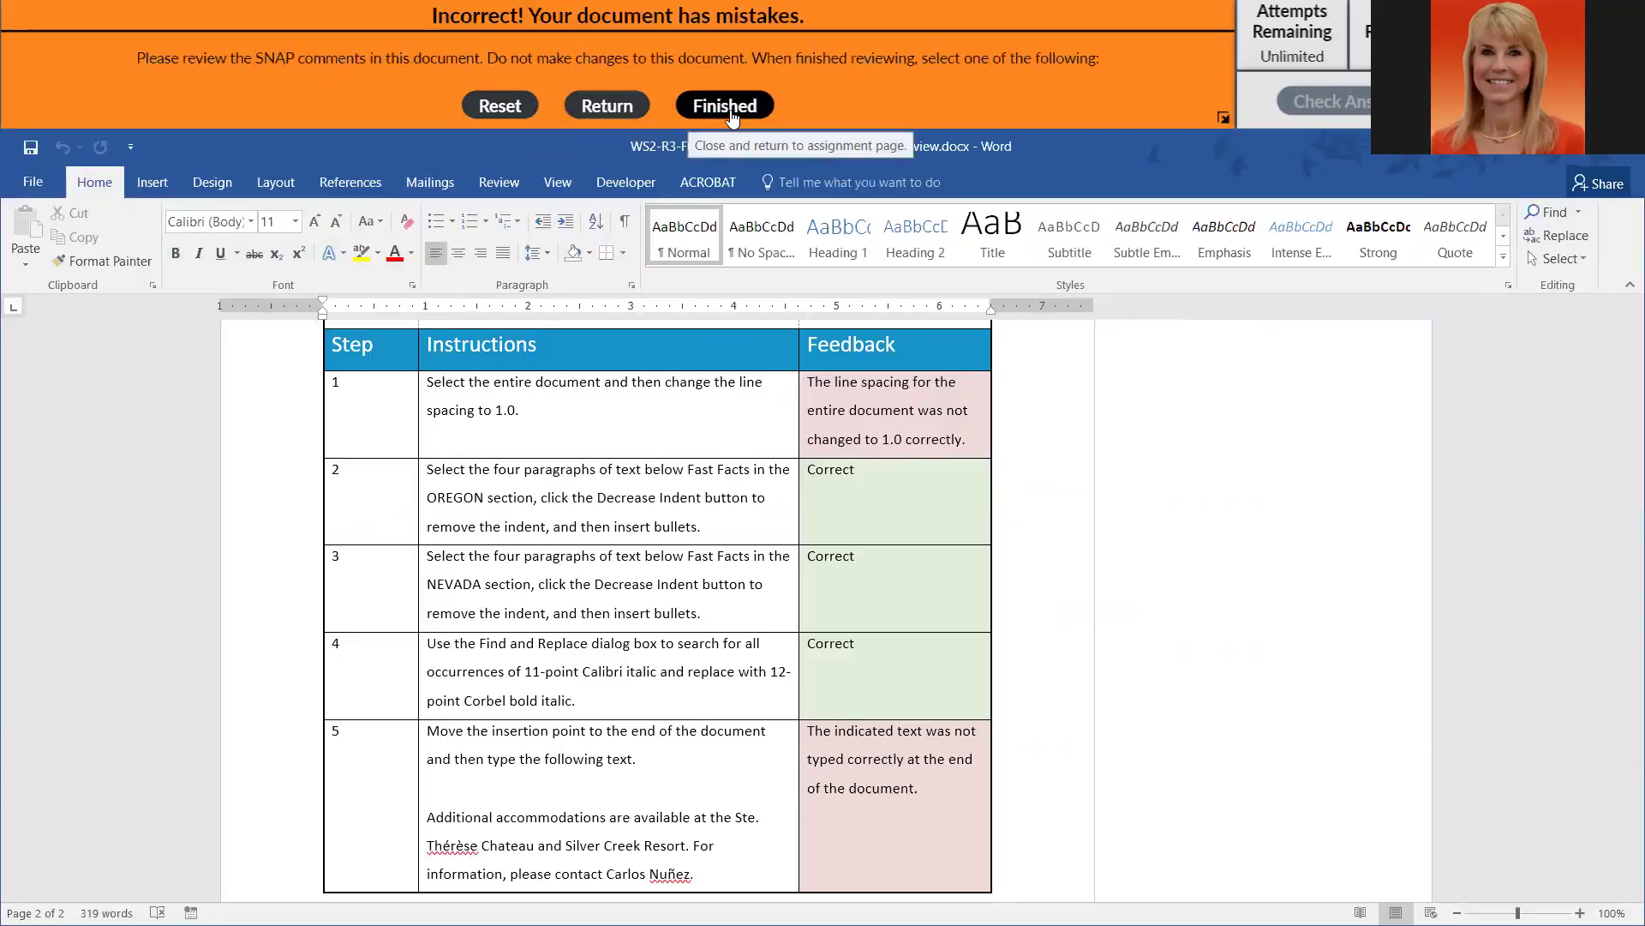
# - Return to the vacation document and set its line spacing to 1.0
pyautogui.click(615, 108)
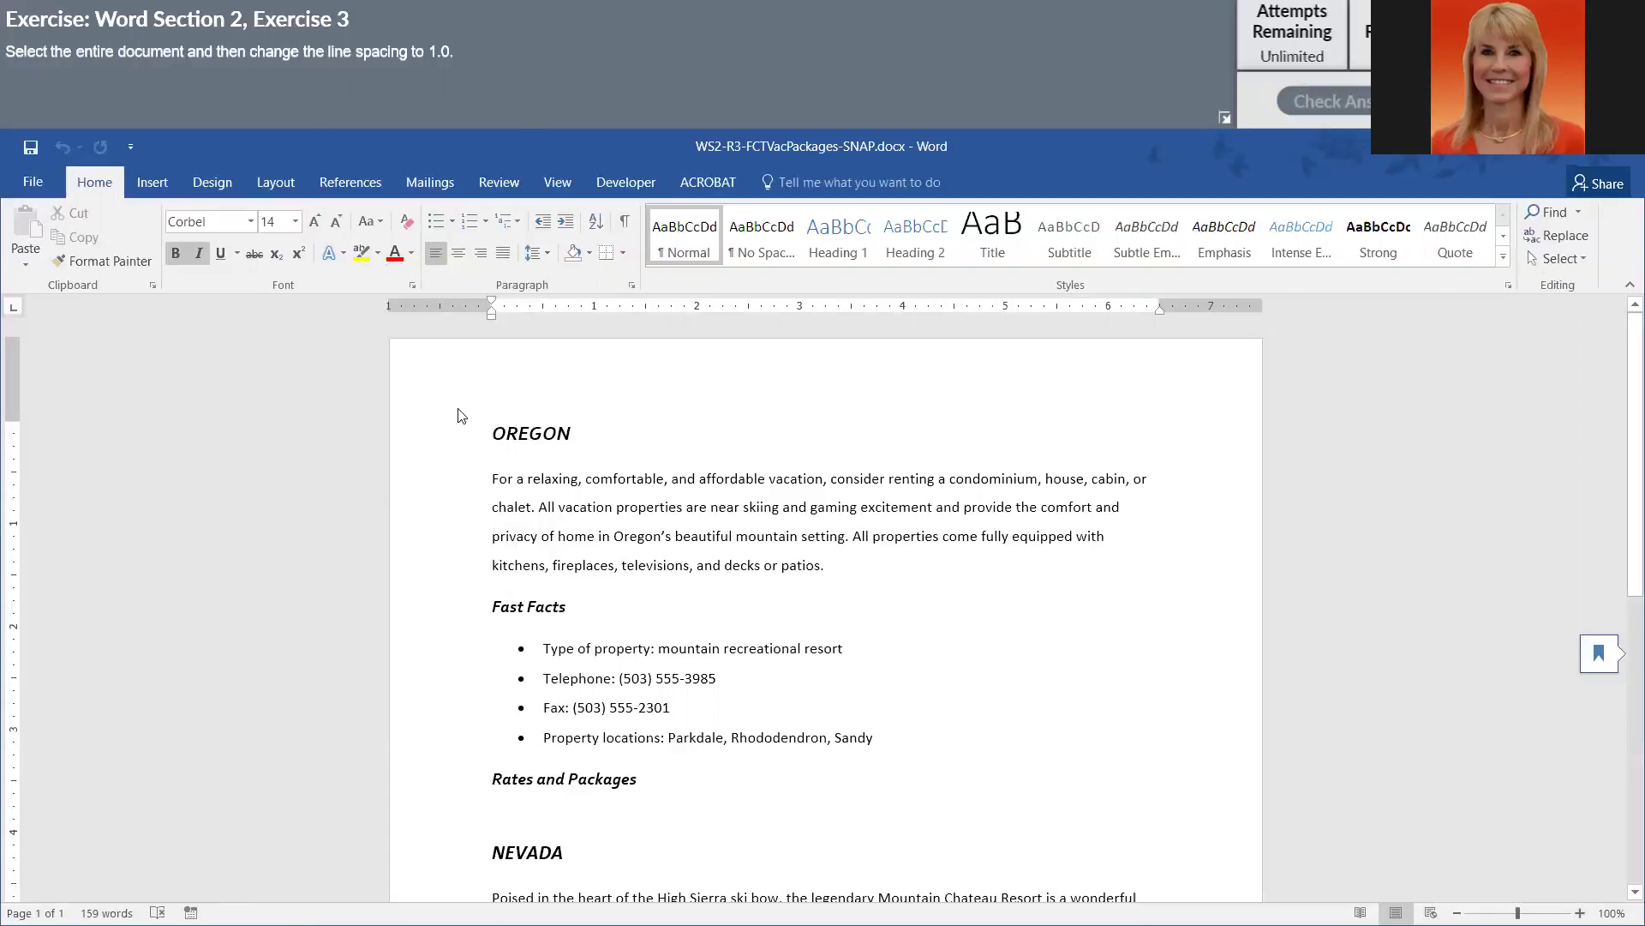
pyautogui.click(555, 476)
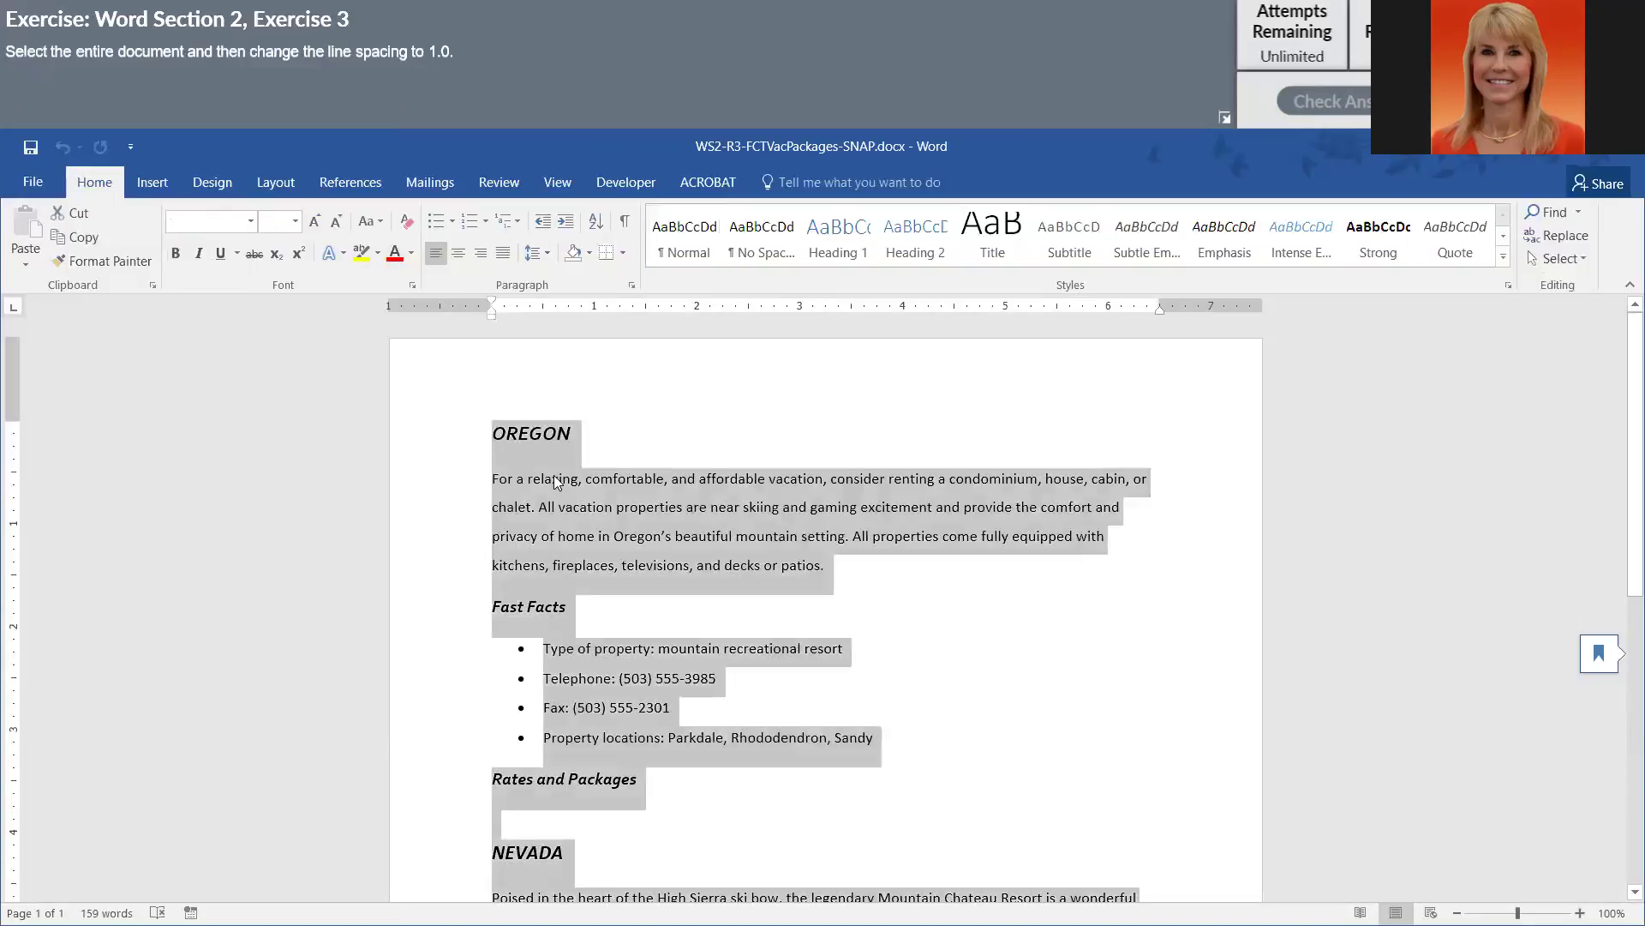
pyautogui.click(551, 256)
pyautogui.click(574, 282)
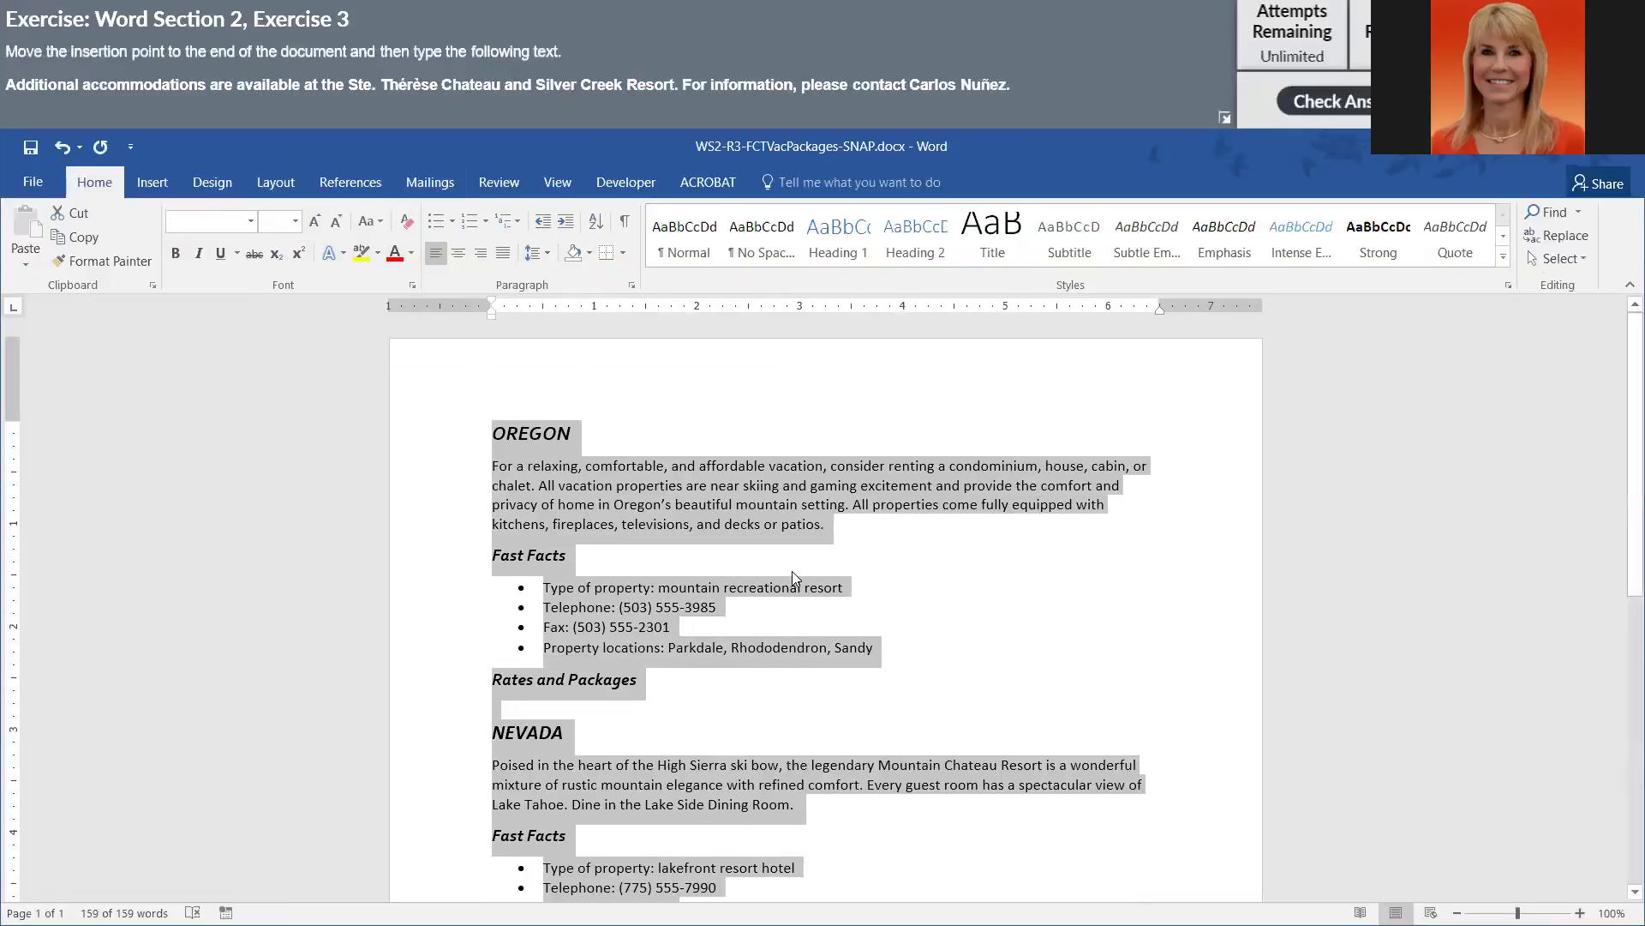
# - At the end of the document, type the closing sentence about additional accommodations at Ste. Thérése Chateau and Silver Creek
pyautogui.scroll(-2, 792, 571)
pyautogui.hotkey('ctrl', 'End')
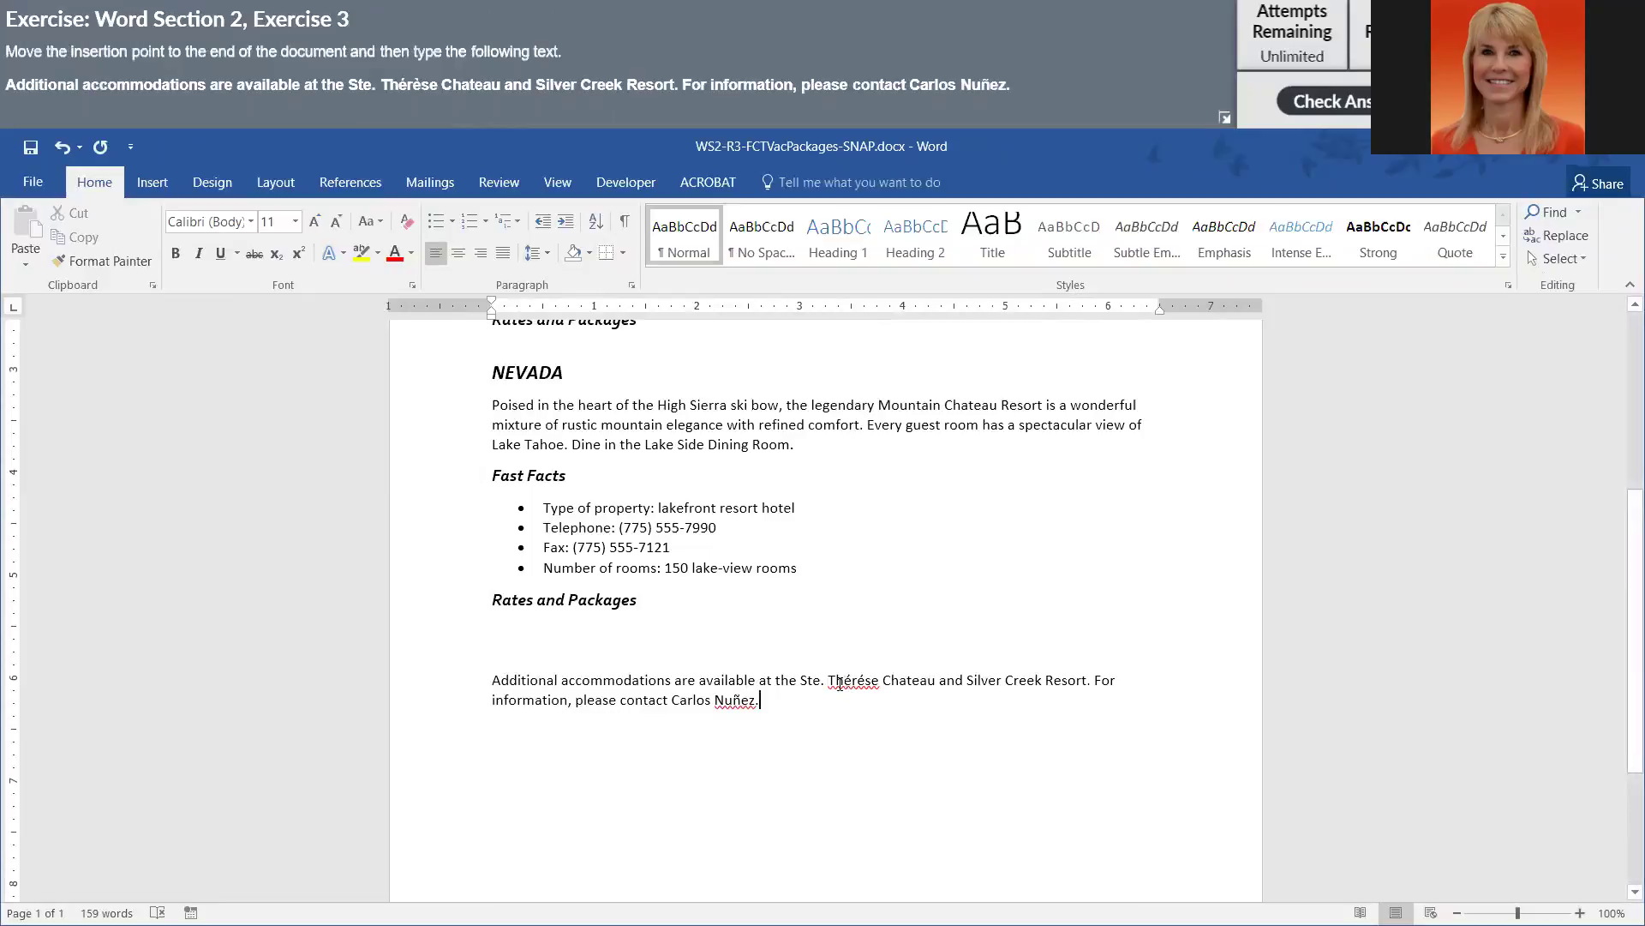
# - Replace the misspelled Thérése with 'Th' followed by an é inserted from More Symbols
pyautogui.doubleClick(846, 681)
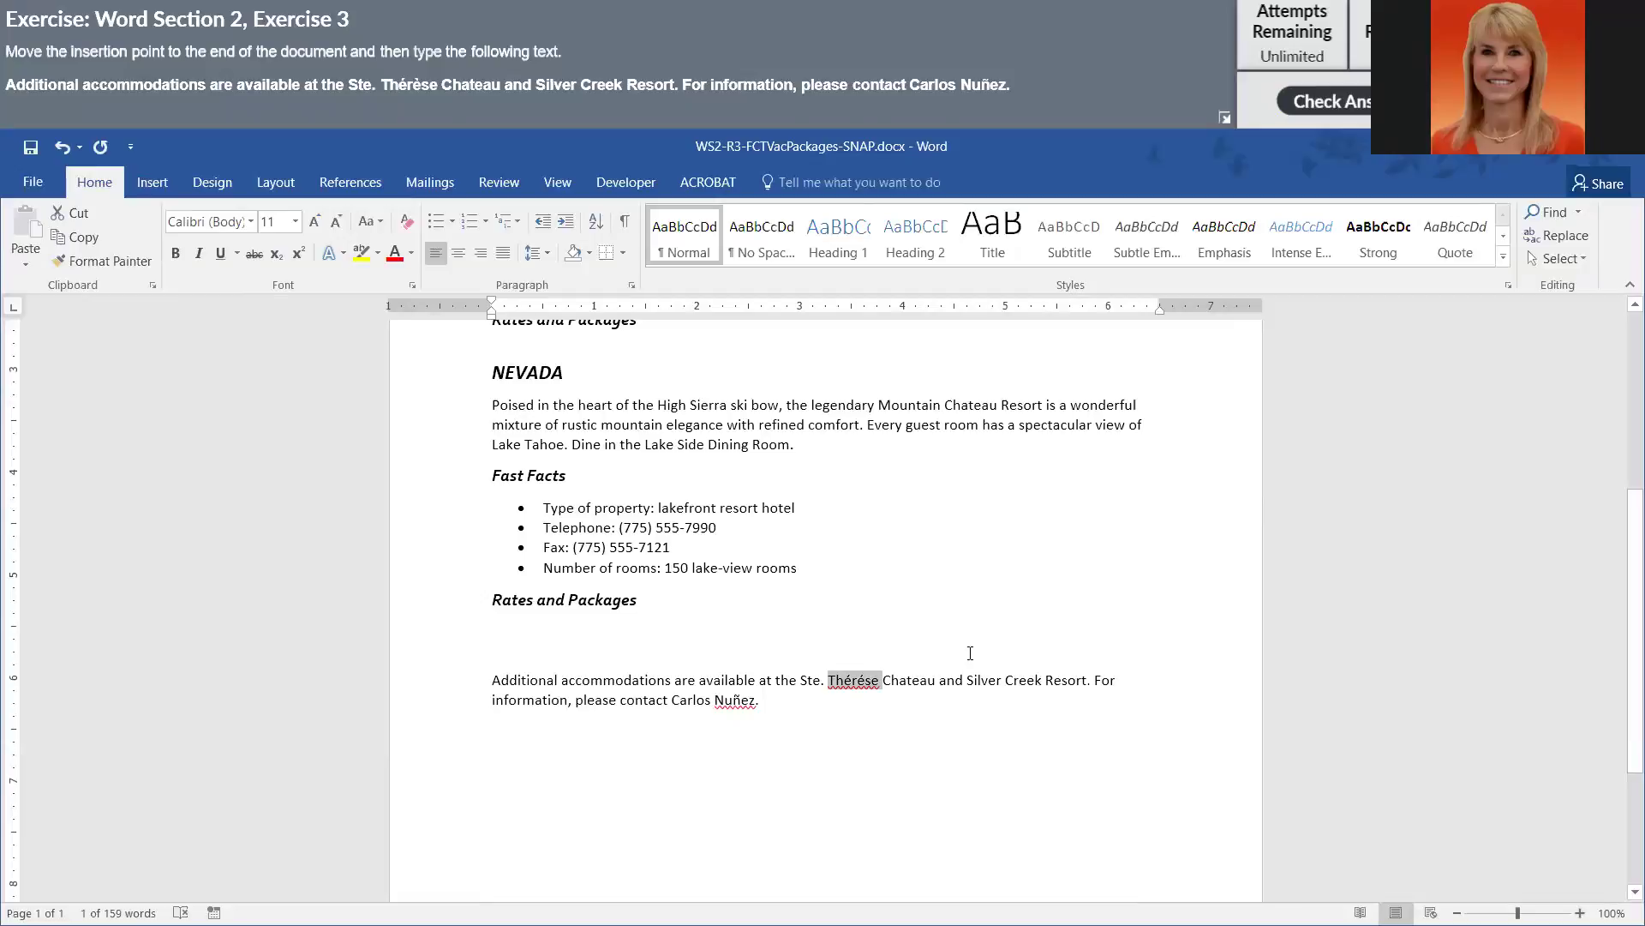
pyautogui.press('BackSpace')
pyautogui.write('Th')
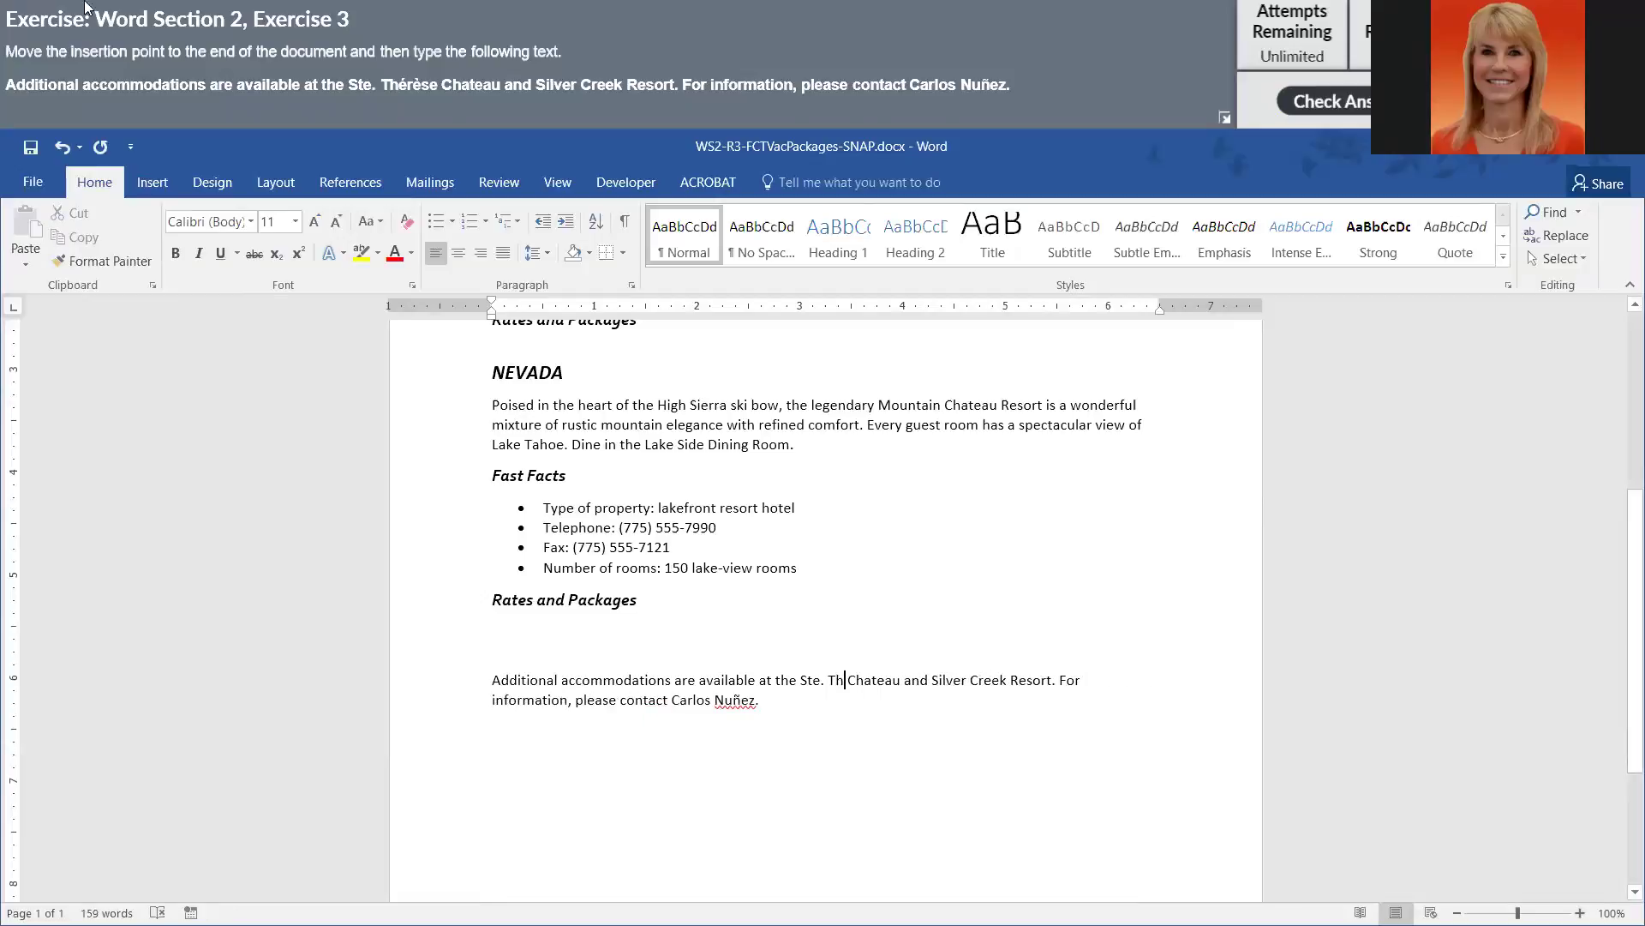
pyautogui.click(166, 174)
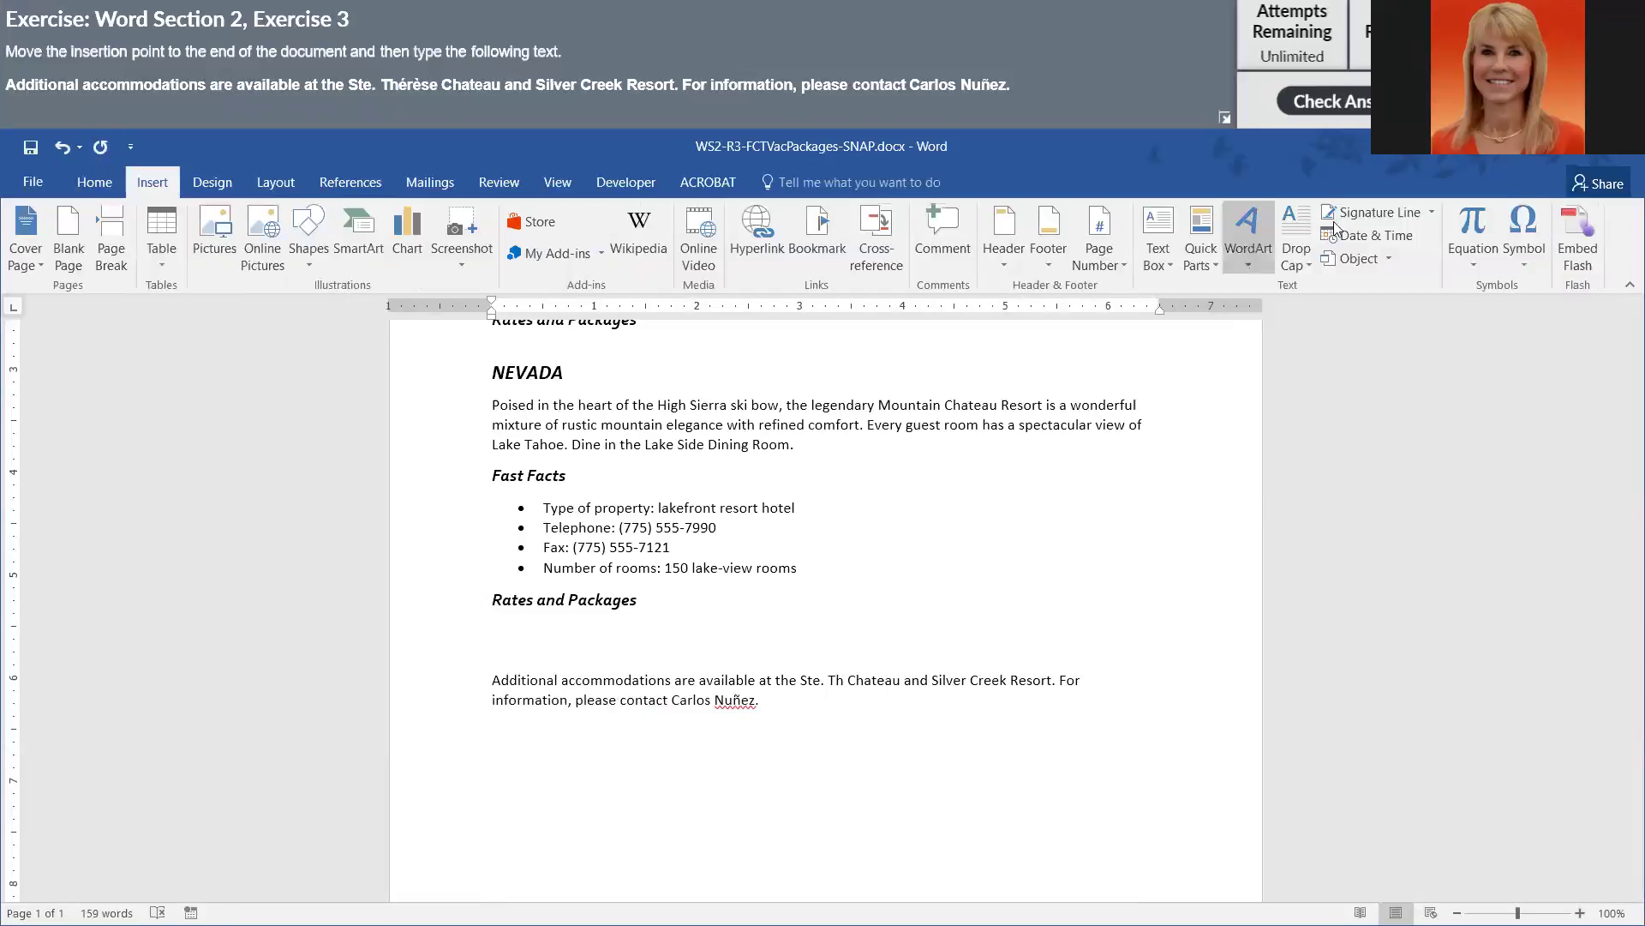
pyautogui.click(1525, 249)
pyautogui.click(1538, 415)
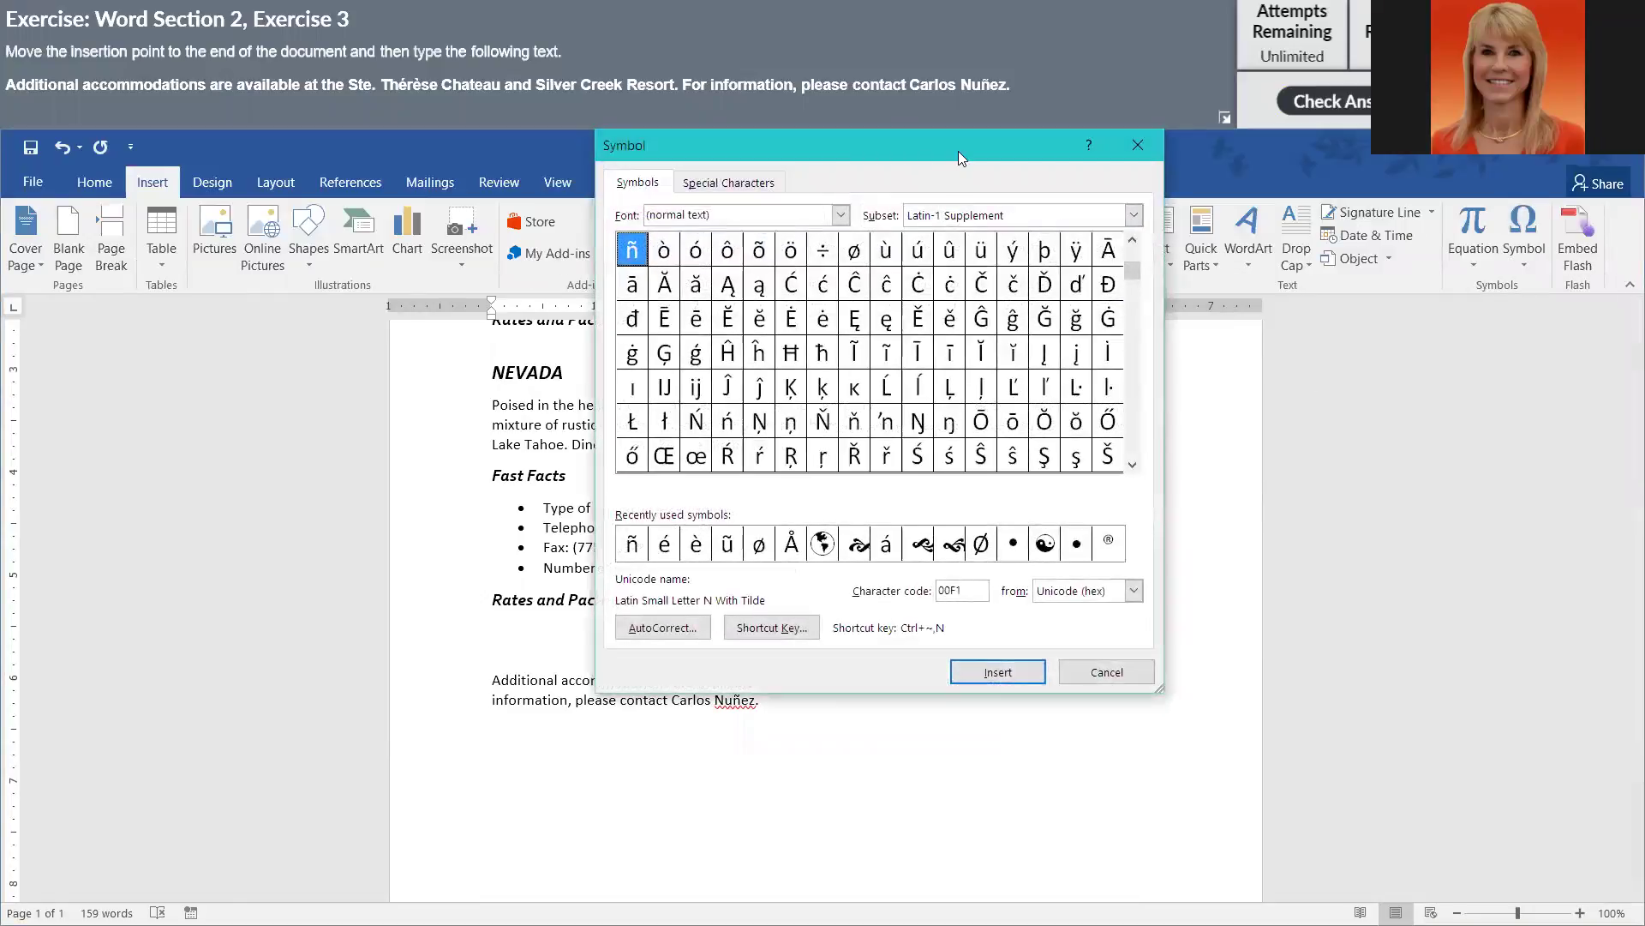
pyautogui.moveTo(958, 151); pyautogui.dragTo(1358, 151)
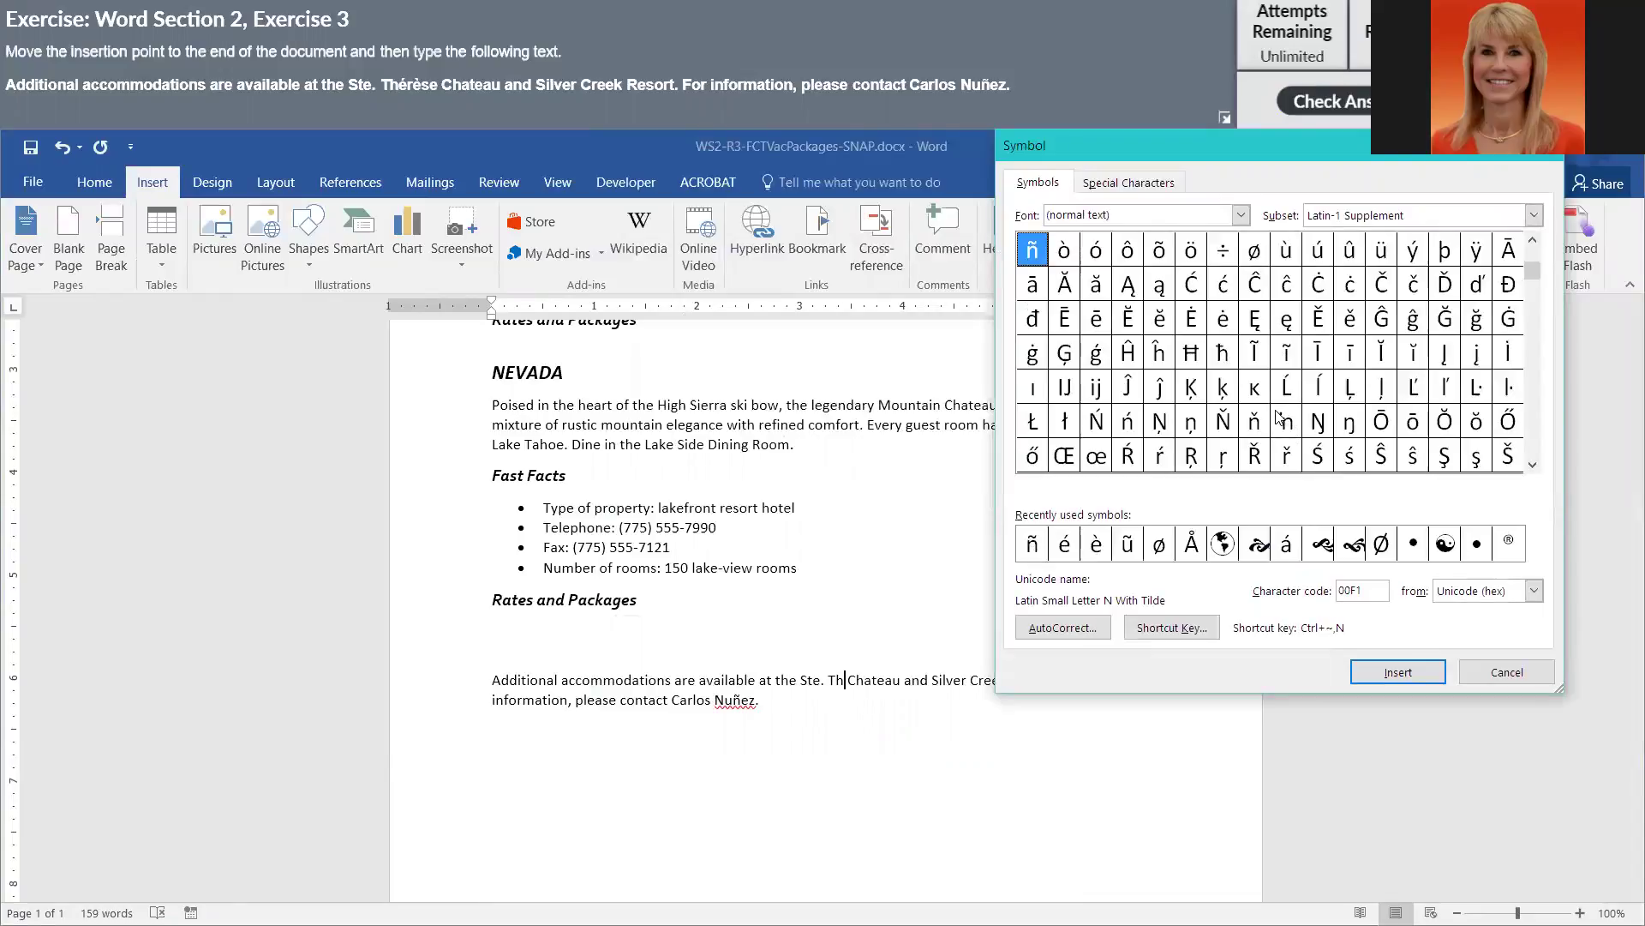
pyautogui.moveTo(1537, 279); pyautogui.dragTo(1534, 255)
pyautogui.click(1532, 465)
pyautogui.click(1533, 465)
pyautogui.click(1532, 465)
pyautogui.click(1533, 465)
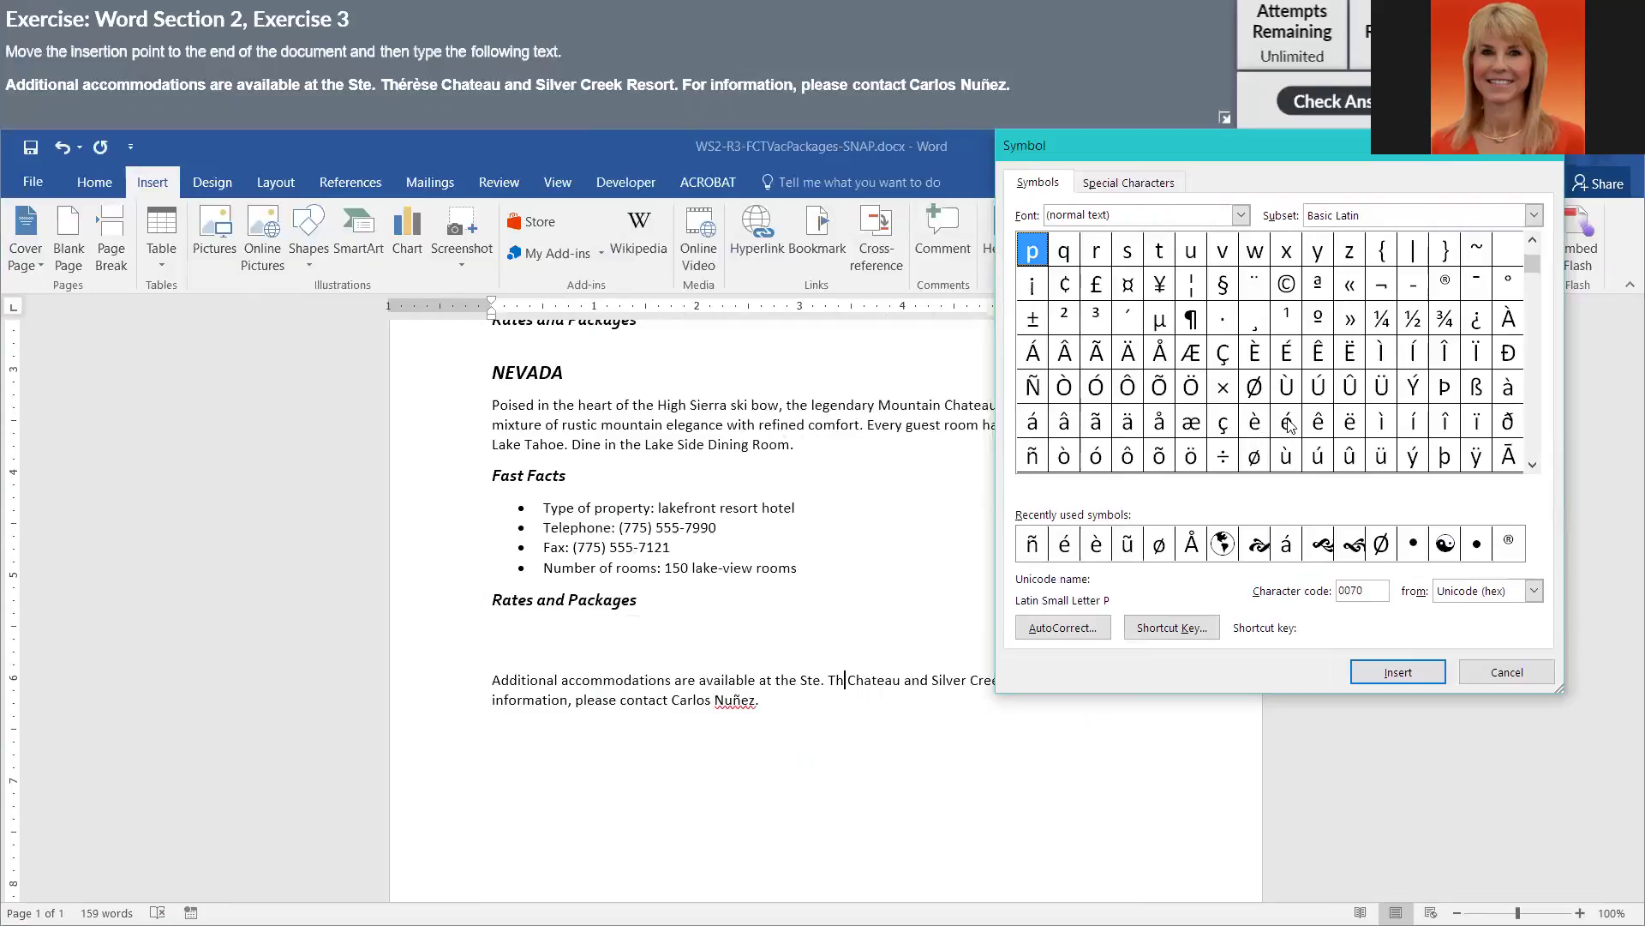
pyautogui.click(1288, 425)
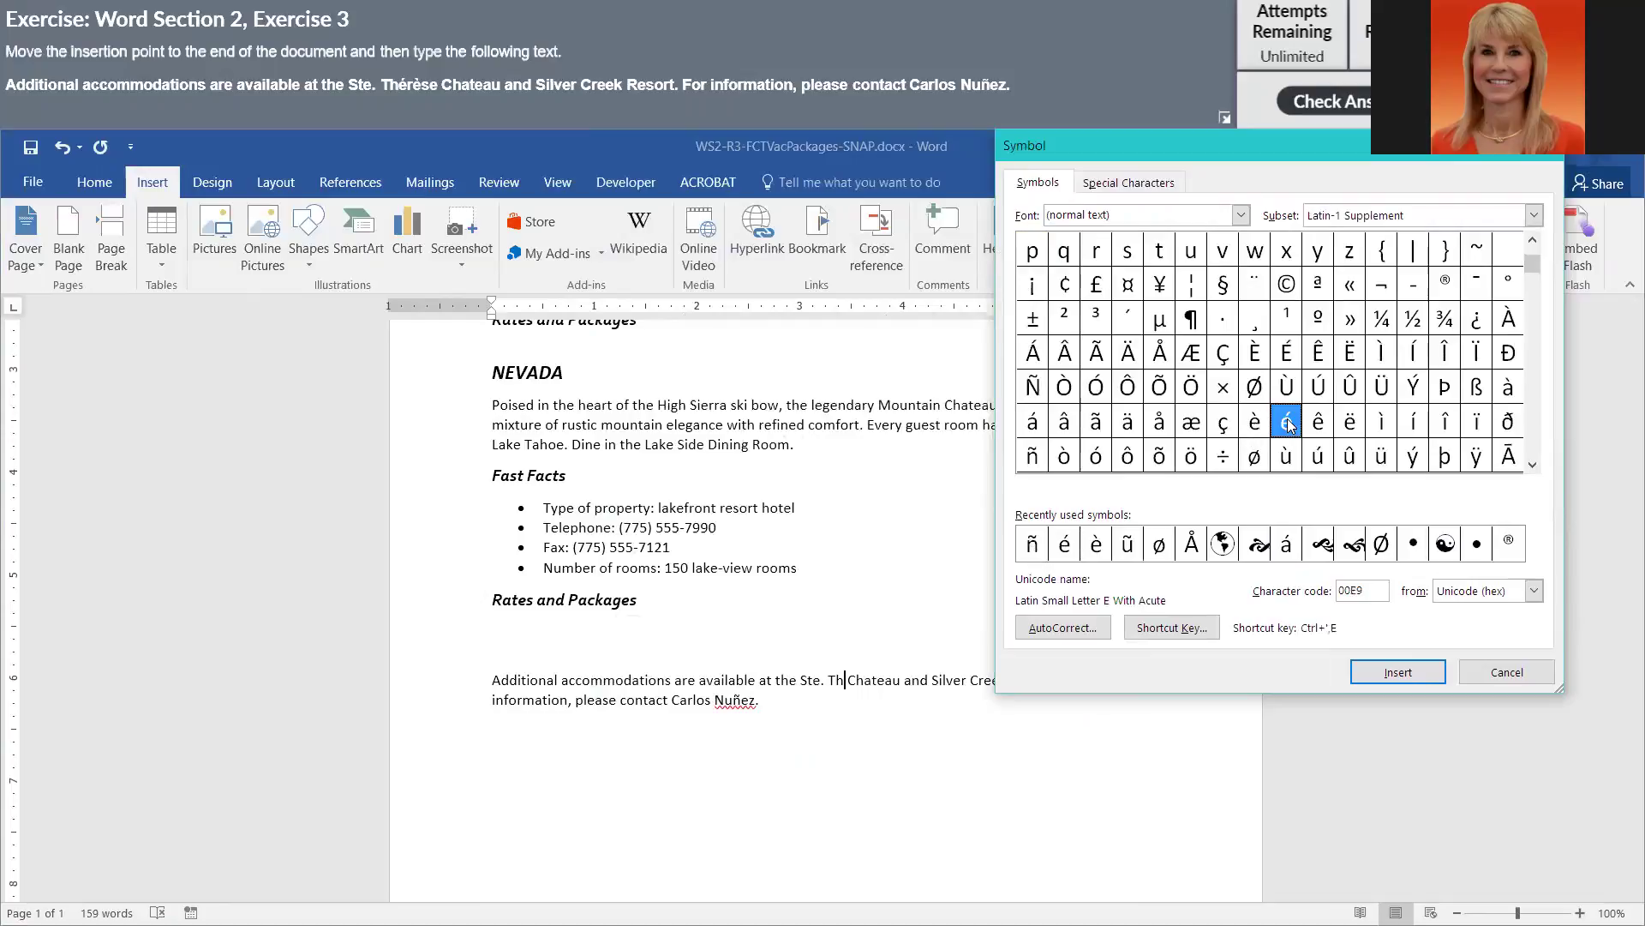
pyautogui.click(1400, 675)
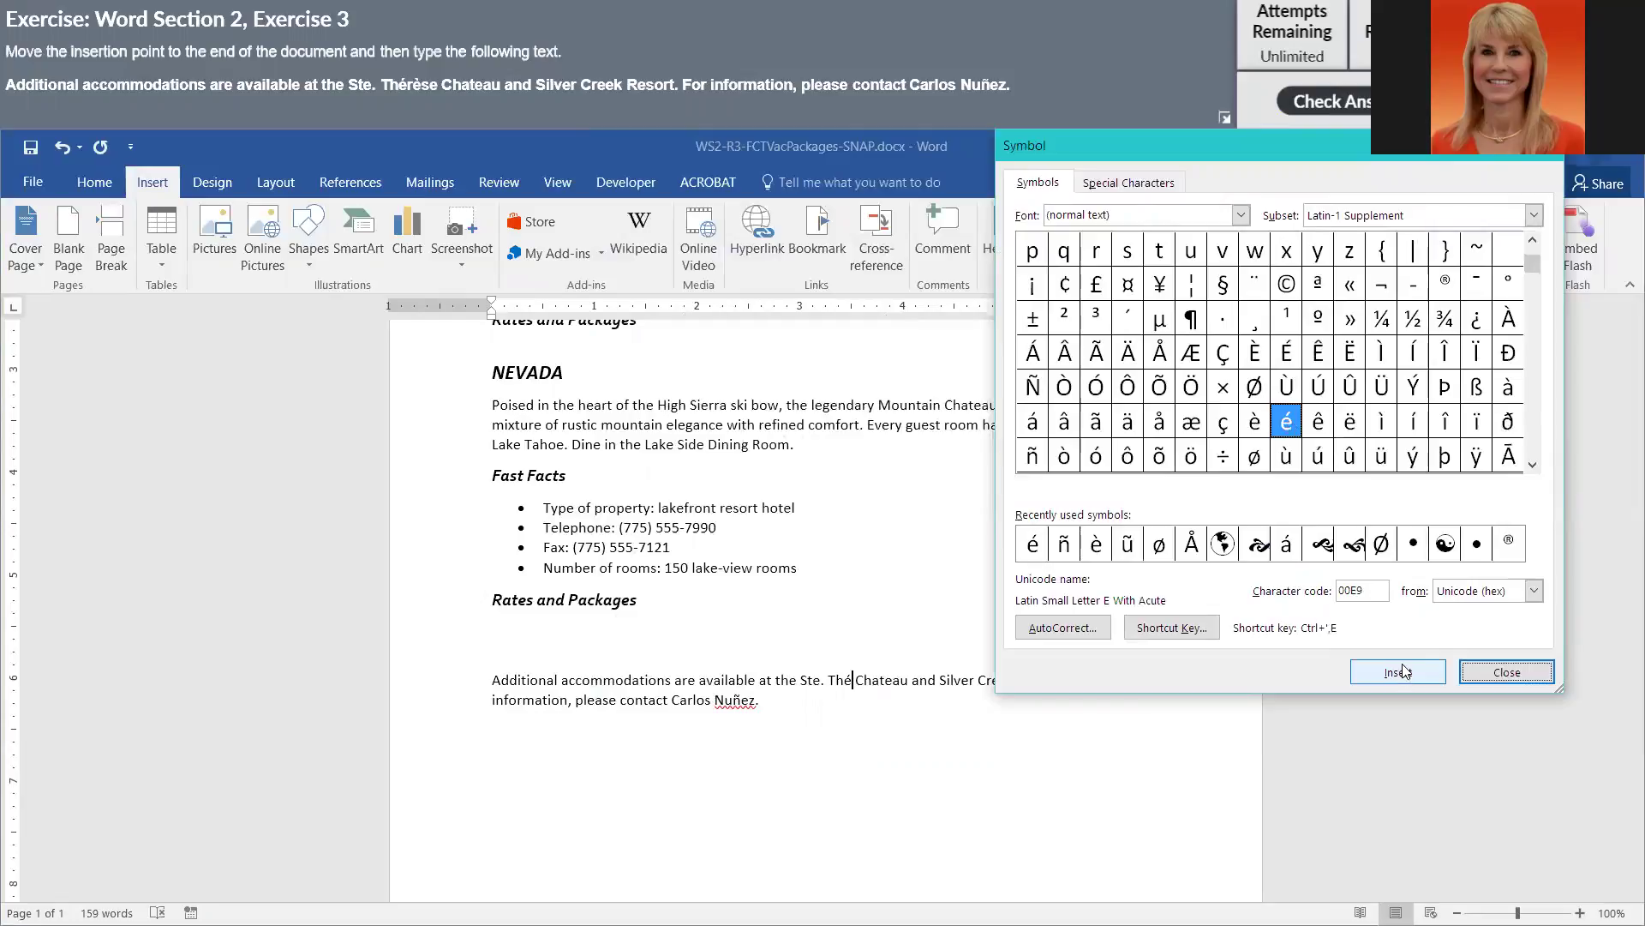
# - Complete the chateau name as Thérèse by adding r, an è symbol, and se
pyautogui.click(865, 697)
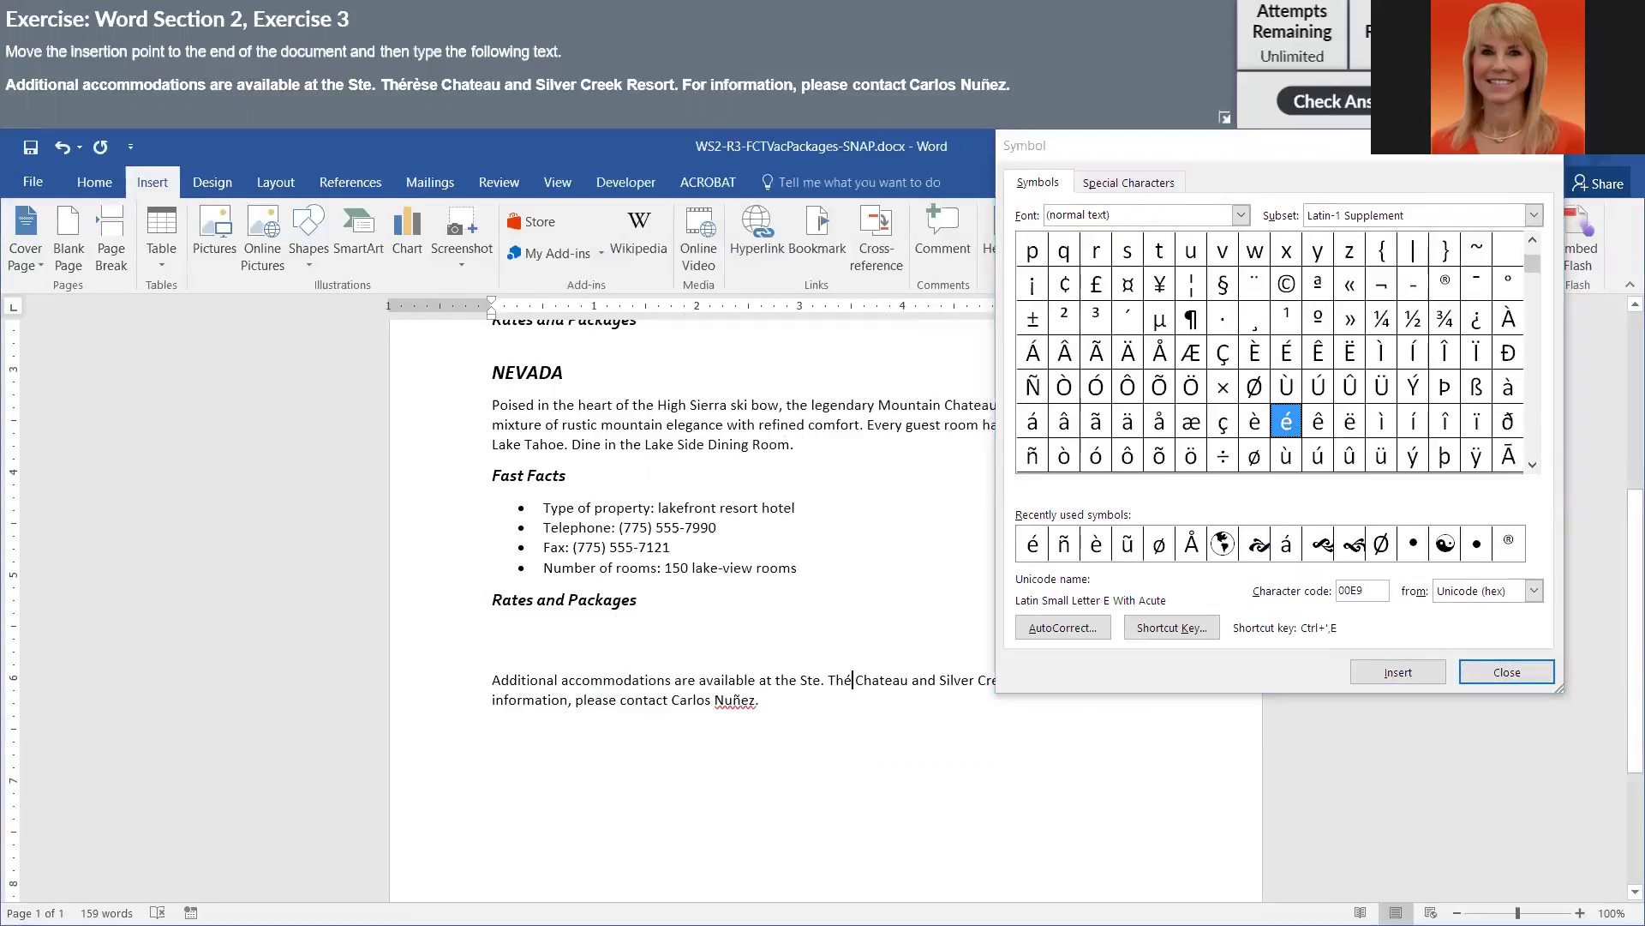
pyautogui.write('r')
pyautogui.click(1251, 426)
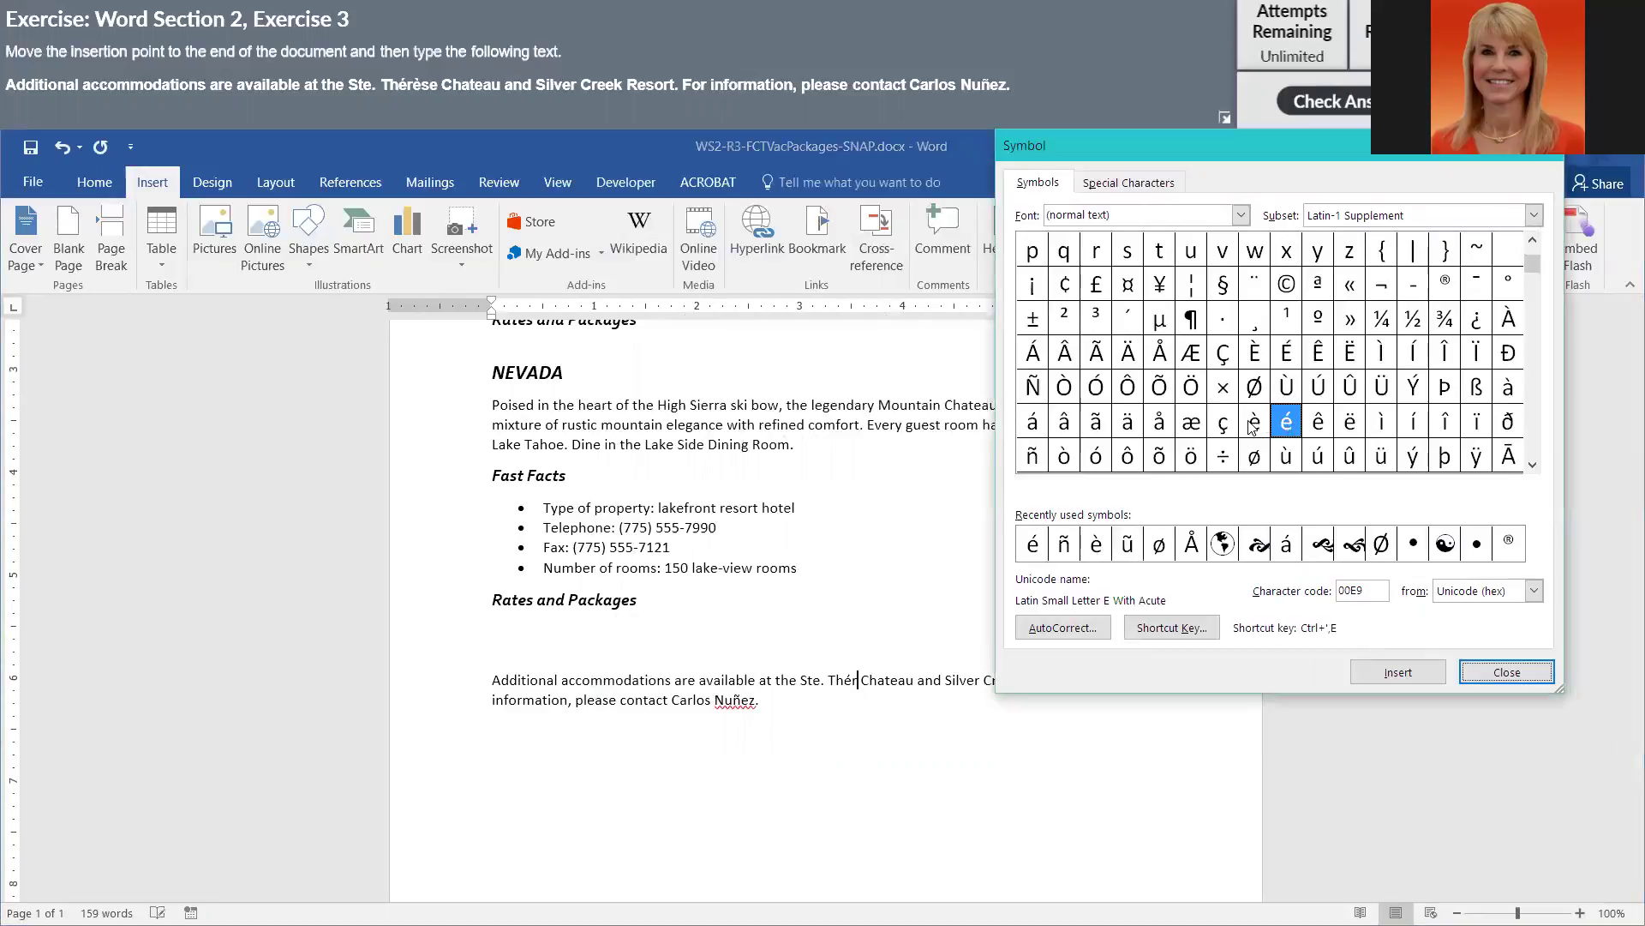
pyautogui.click(1251, 426)
pyautogui.click(1389, 672)
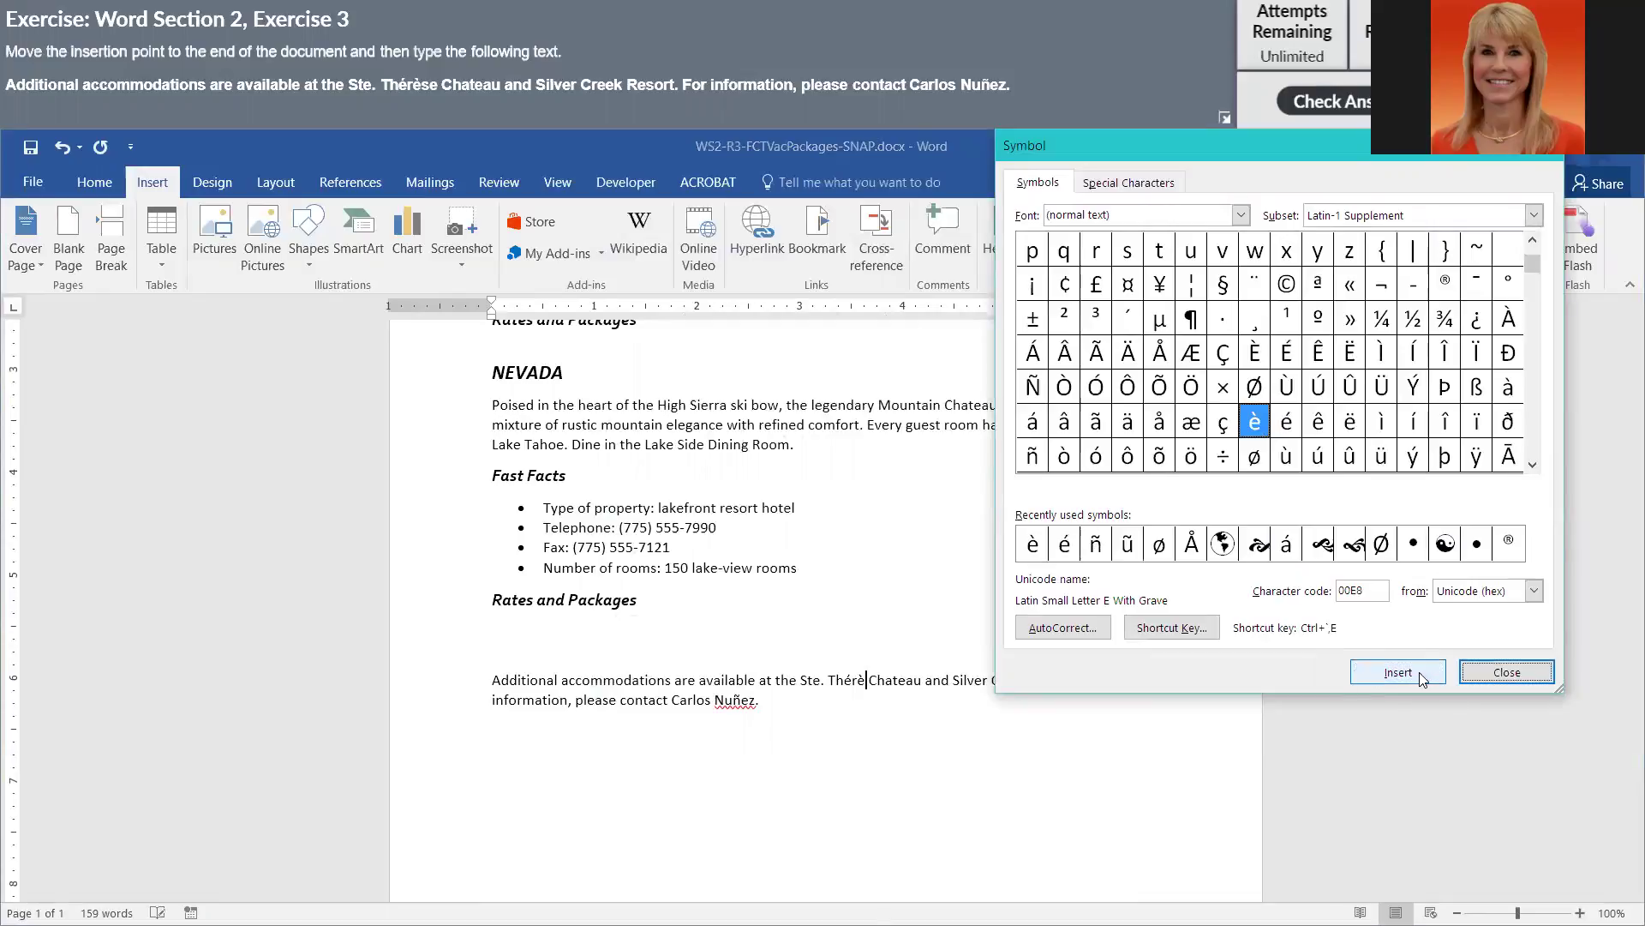
pyautogui.click(867, 680)
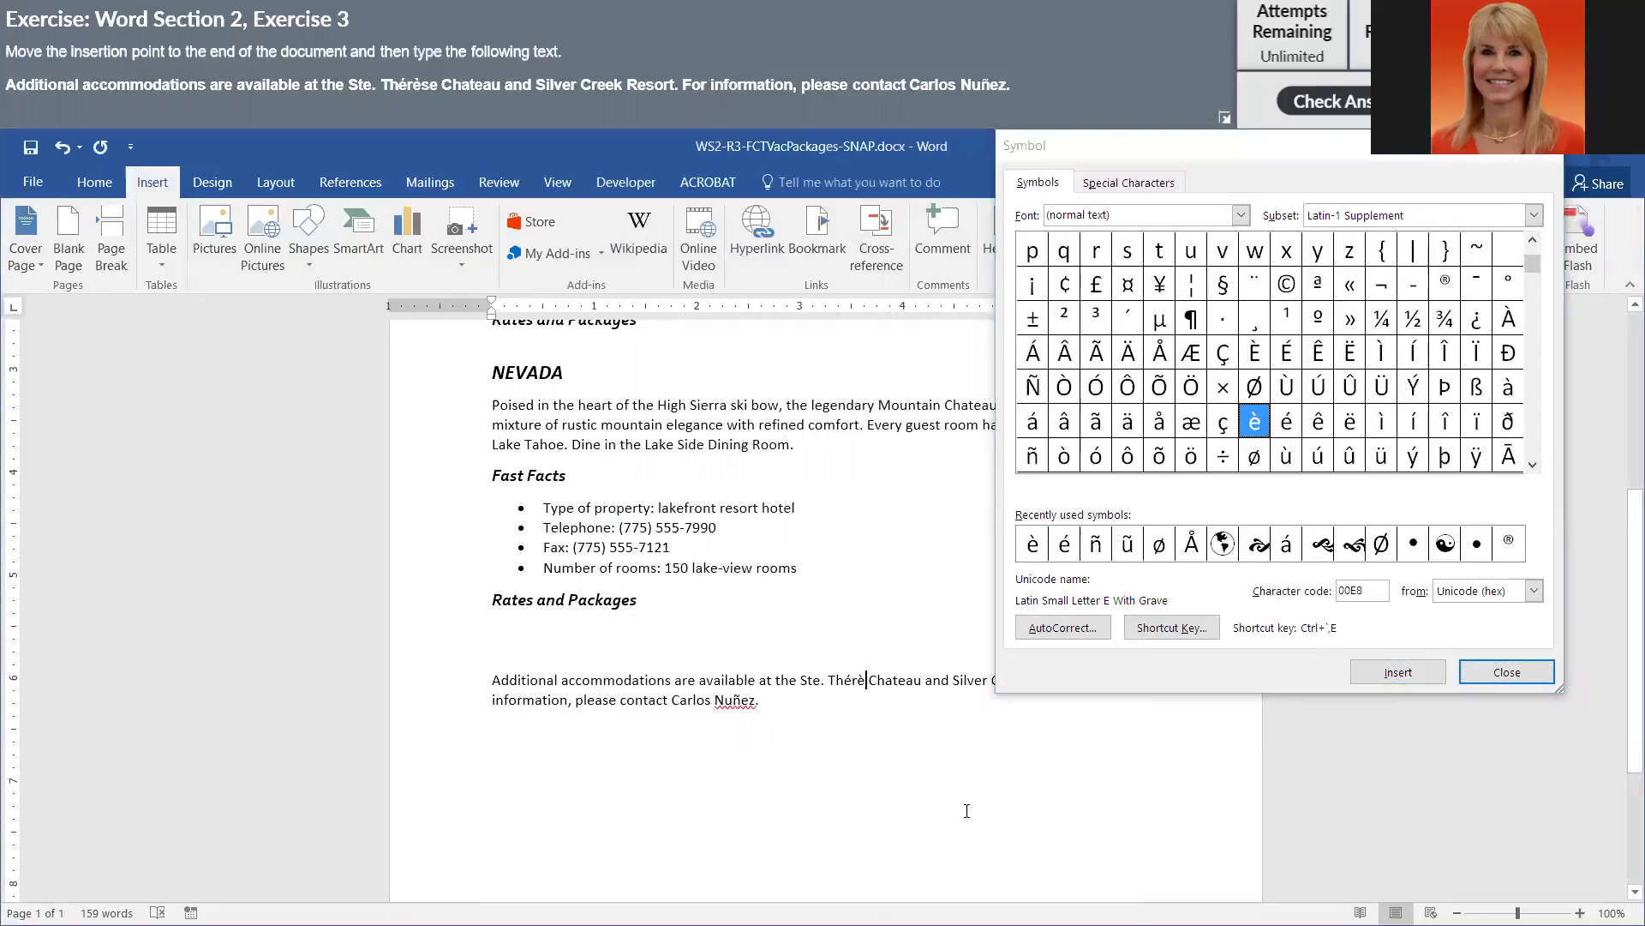
pyautogui.write('se')
# - Retype the contact's surname using an inserted ñ, end it with a period, and close Symbols
pyautogui.doubleClick(734, 700)
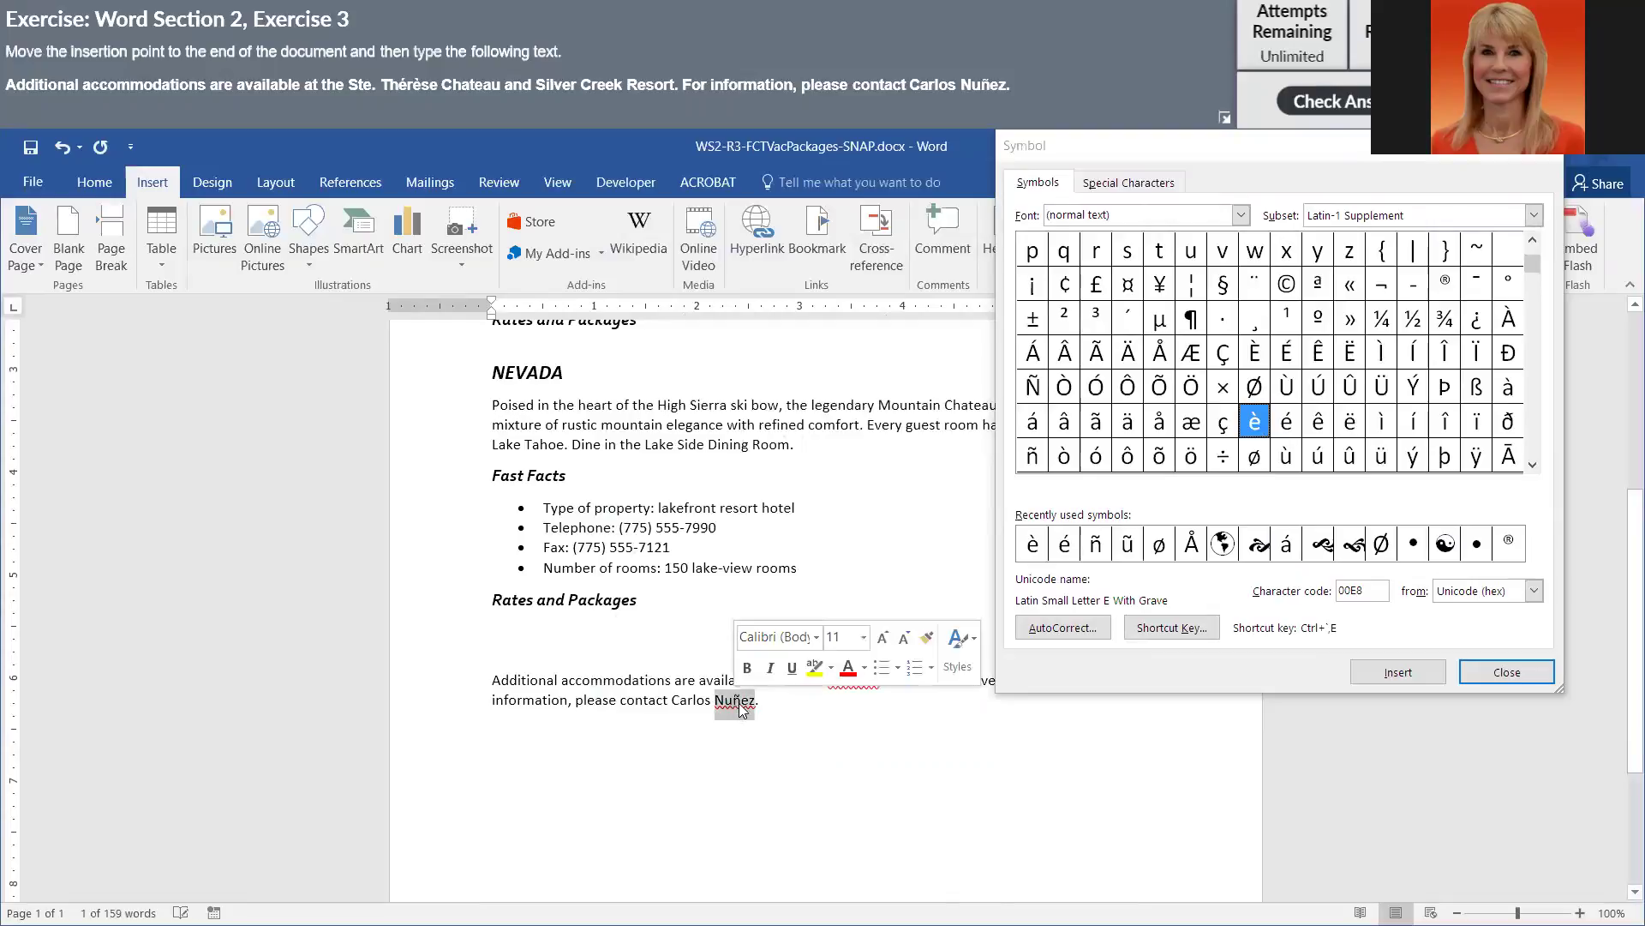
pyautogui.press('Delete')
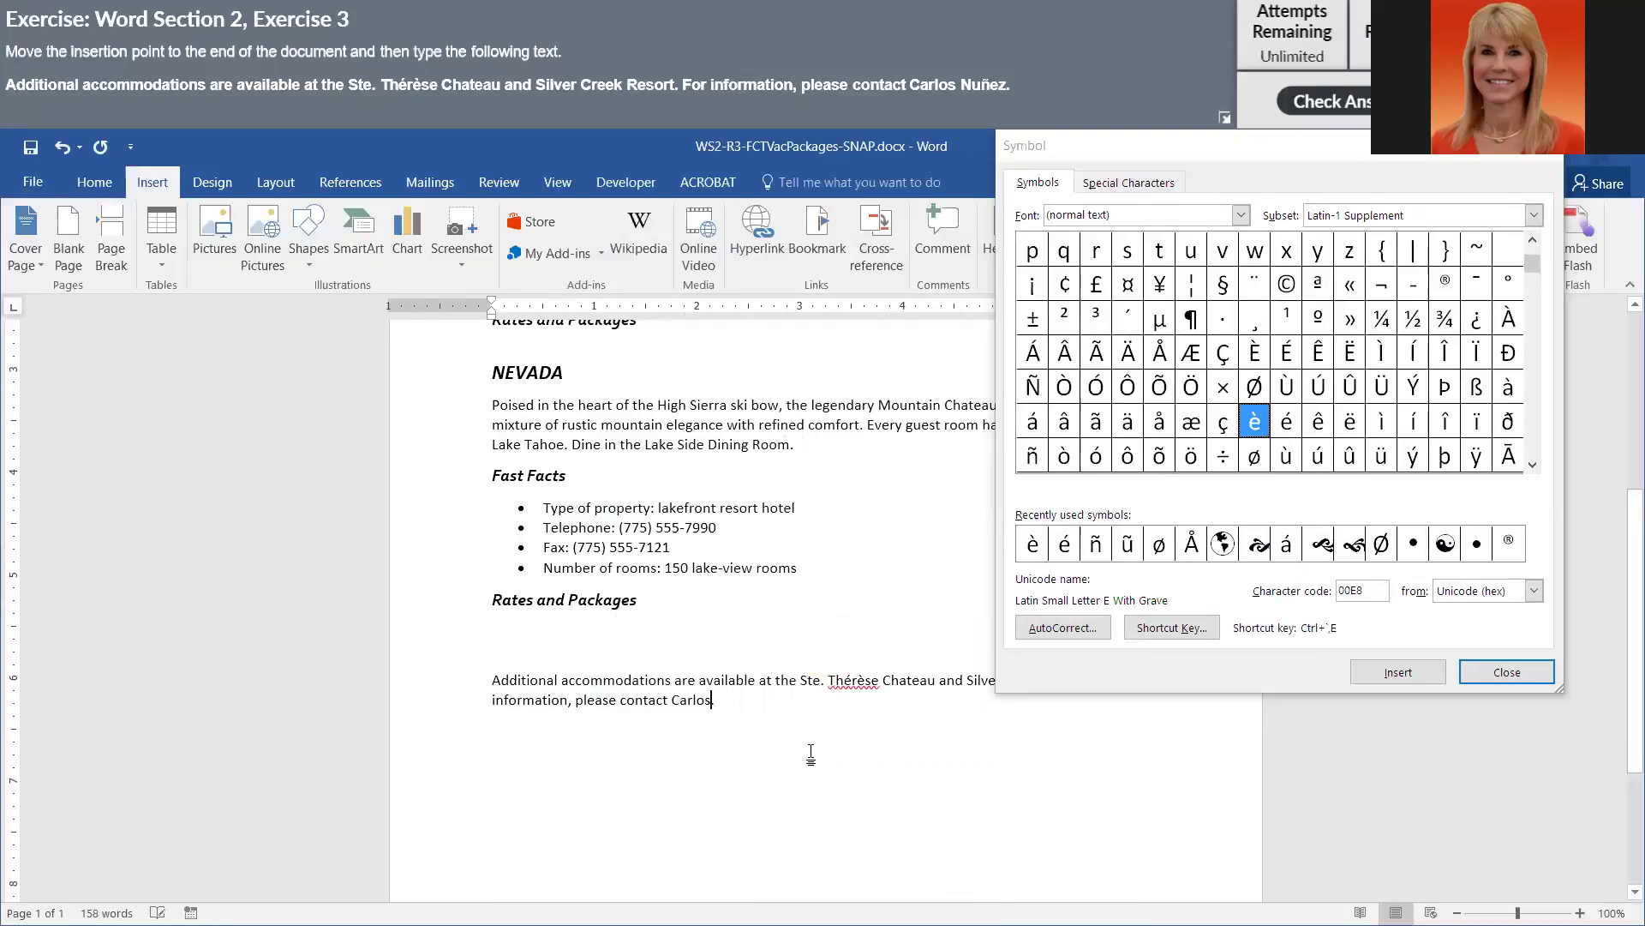
pyautogui.write('Nu')
pyautogui.click(1033, 457)
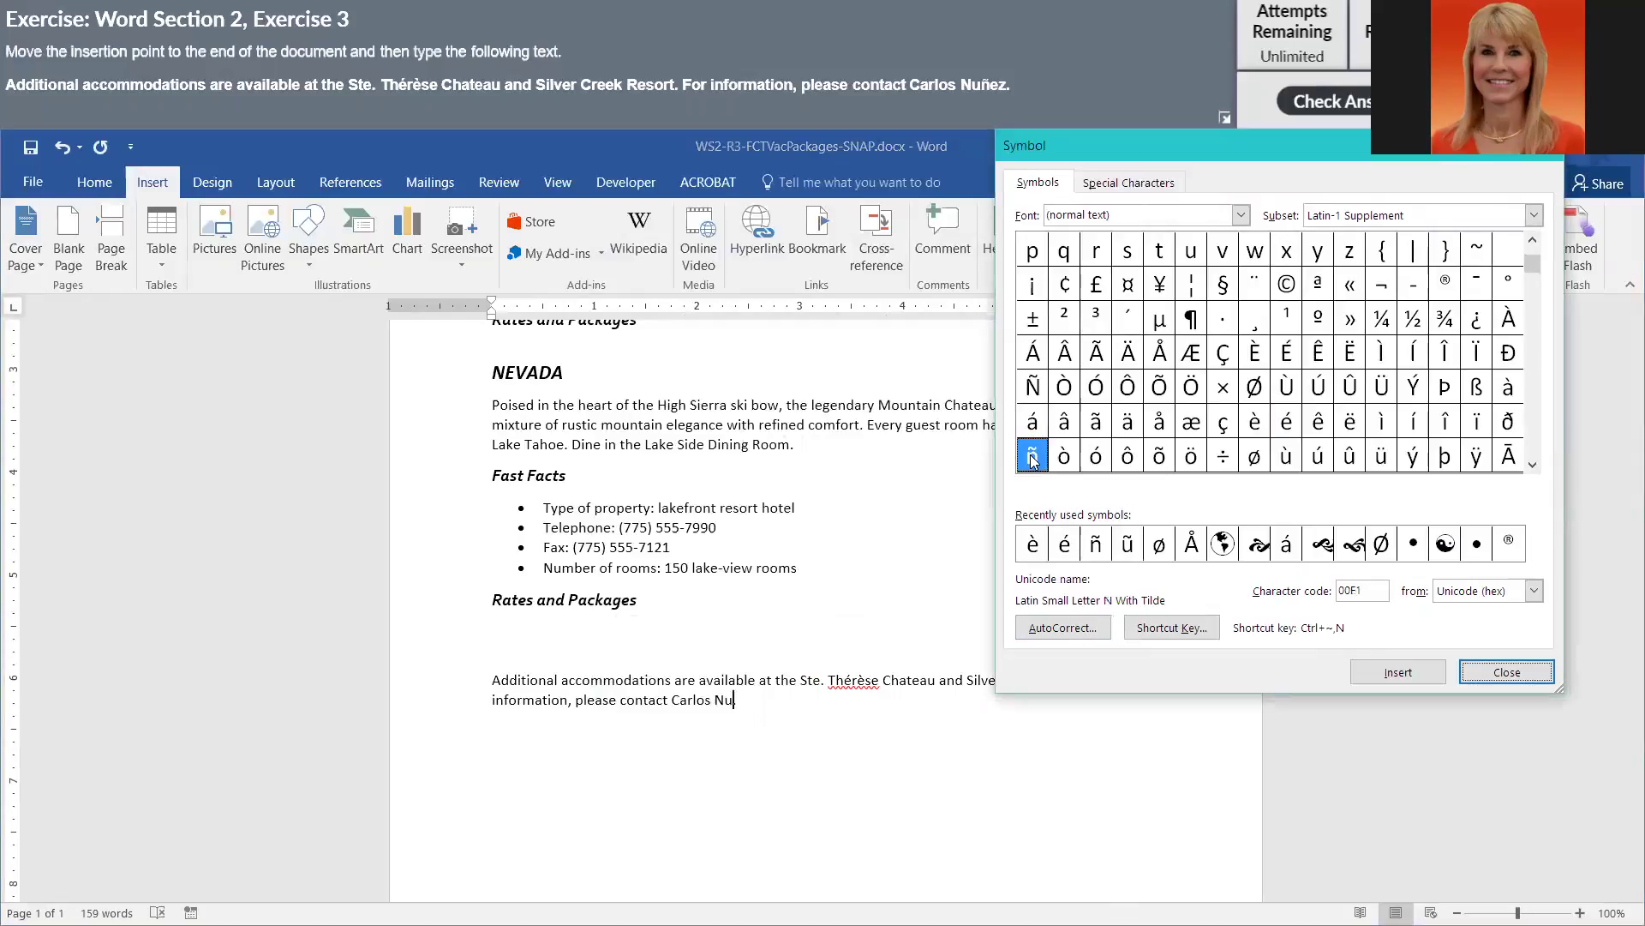
pyautogui.click(1429, 677)
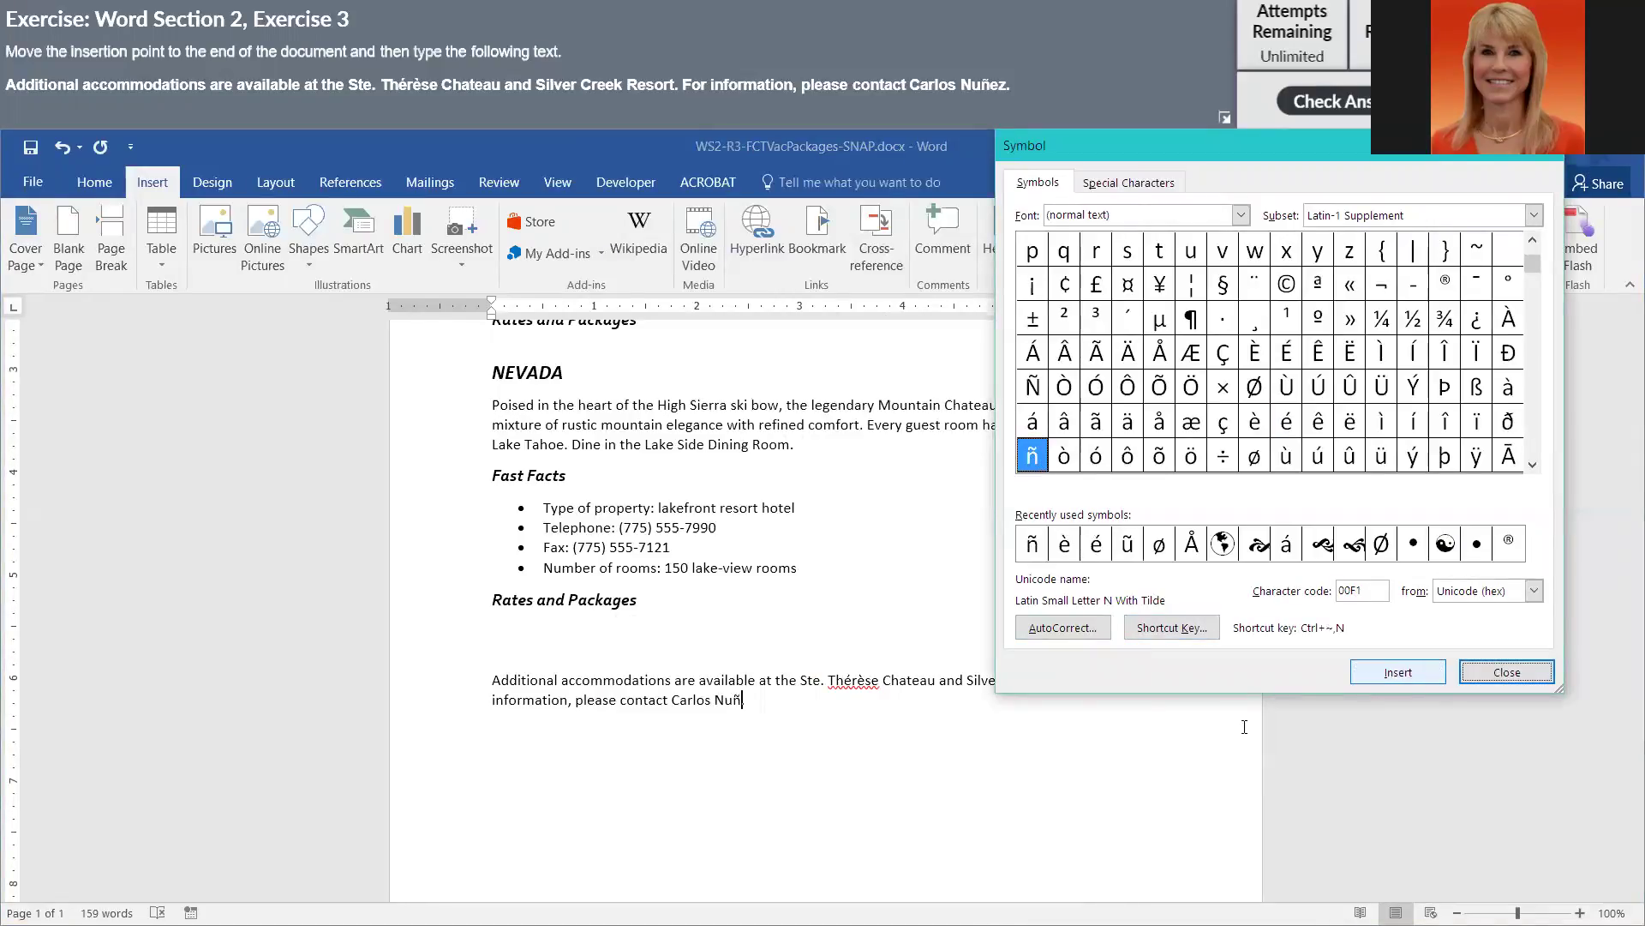
pyautogui.click(890, 742)
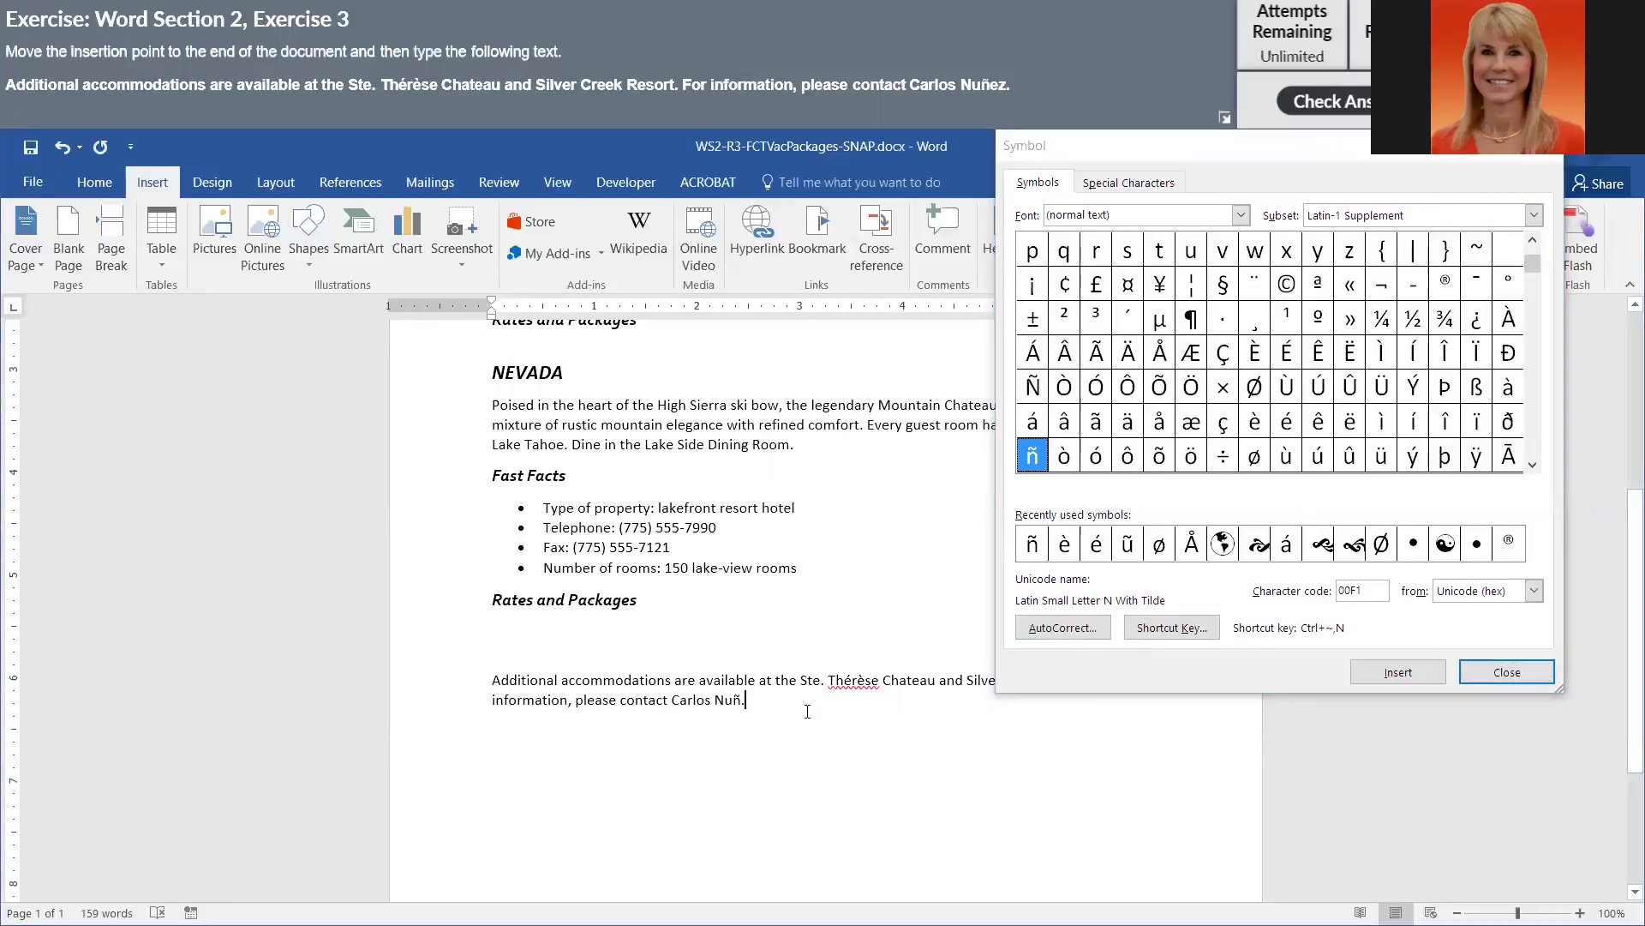
pyautogui.write('ez.')
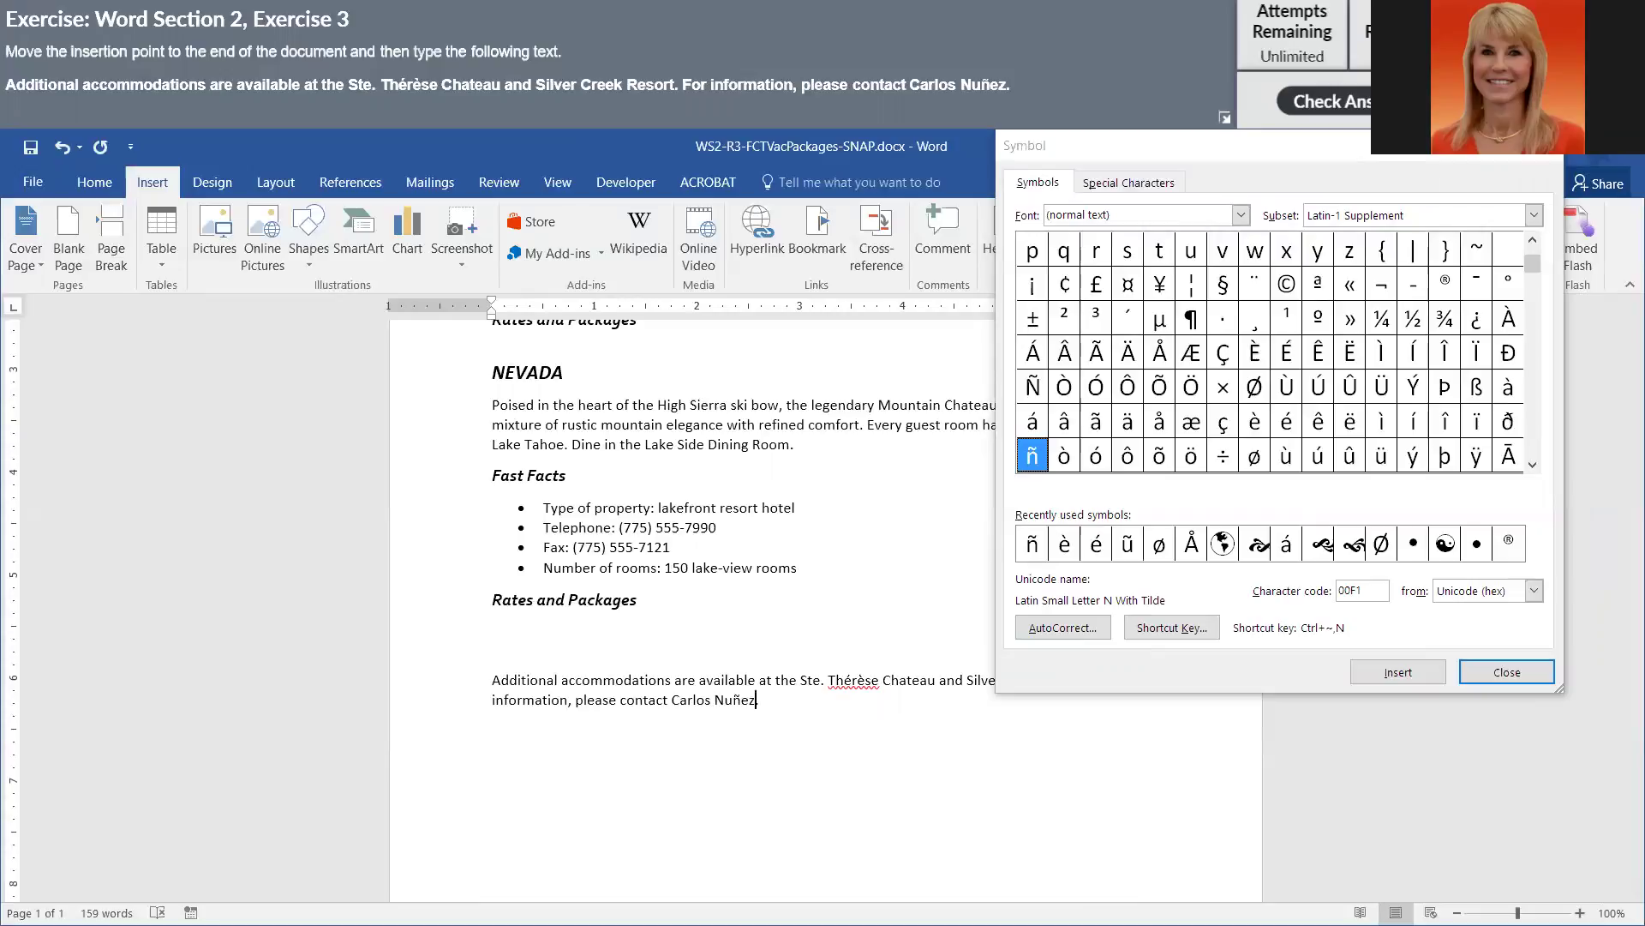
pyautogui.click(1536, 677)
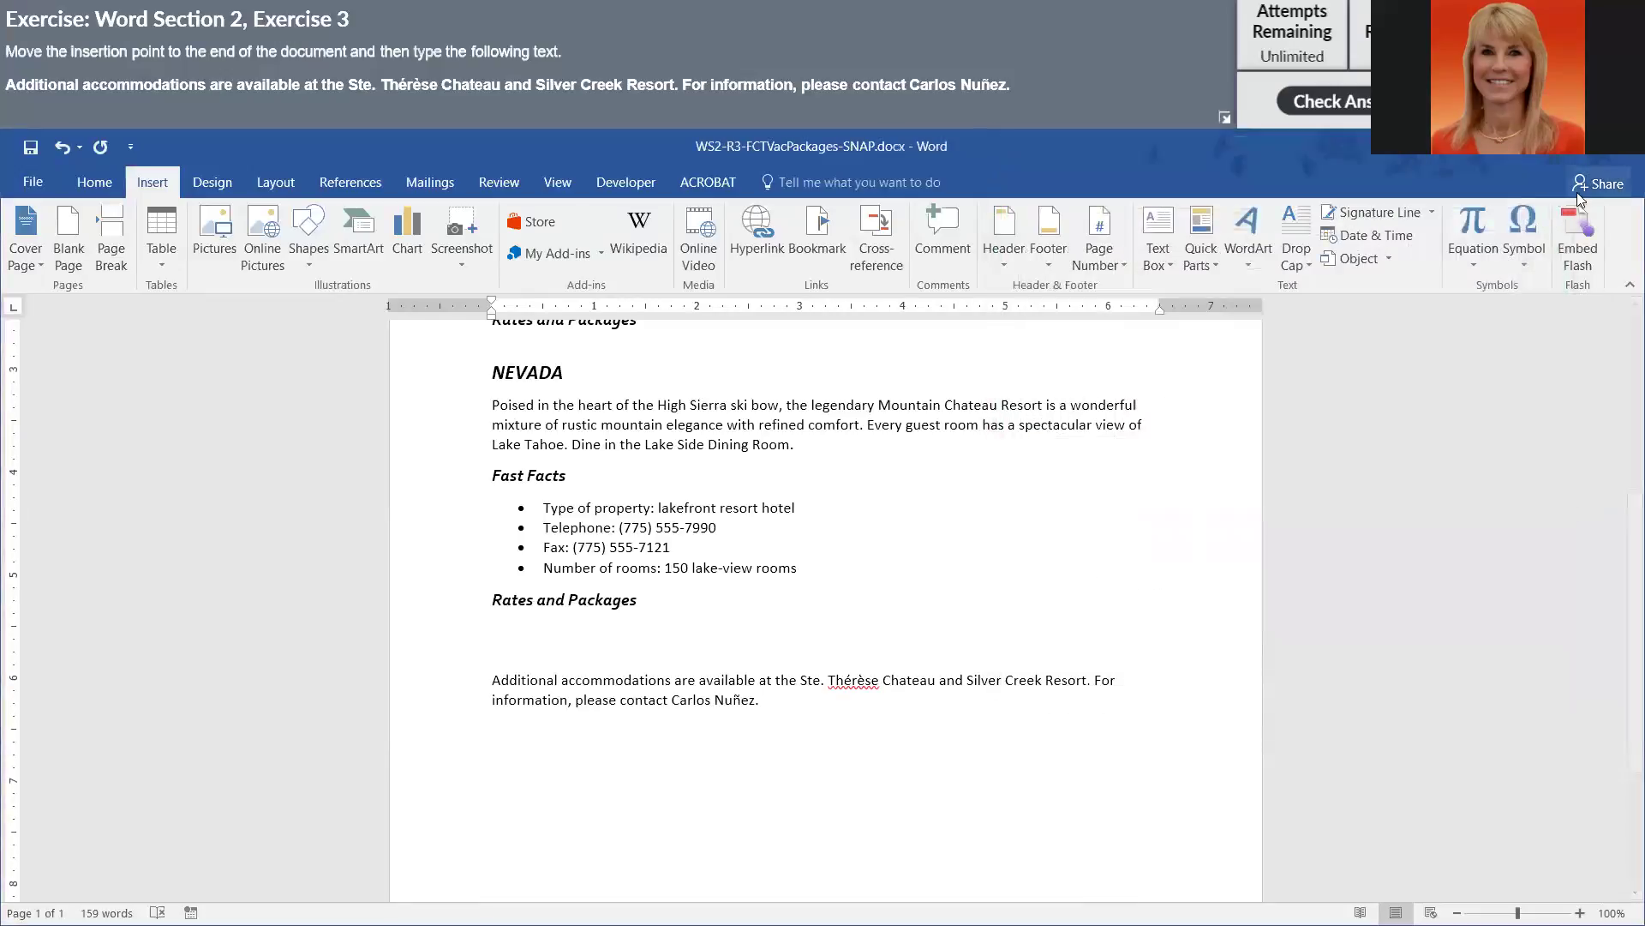
# - Submit the corrected vacation document to SNAP with Check Answer for grading
pyautogui.click(1298, 107)
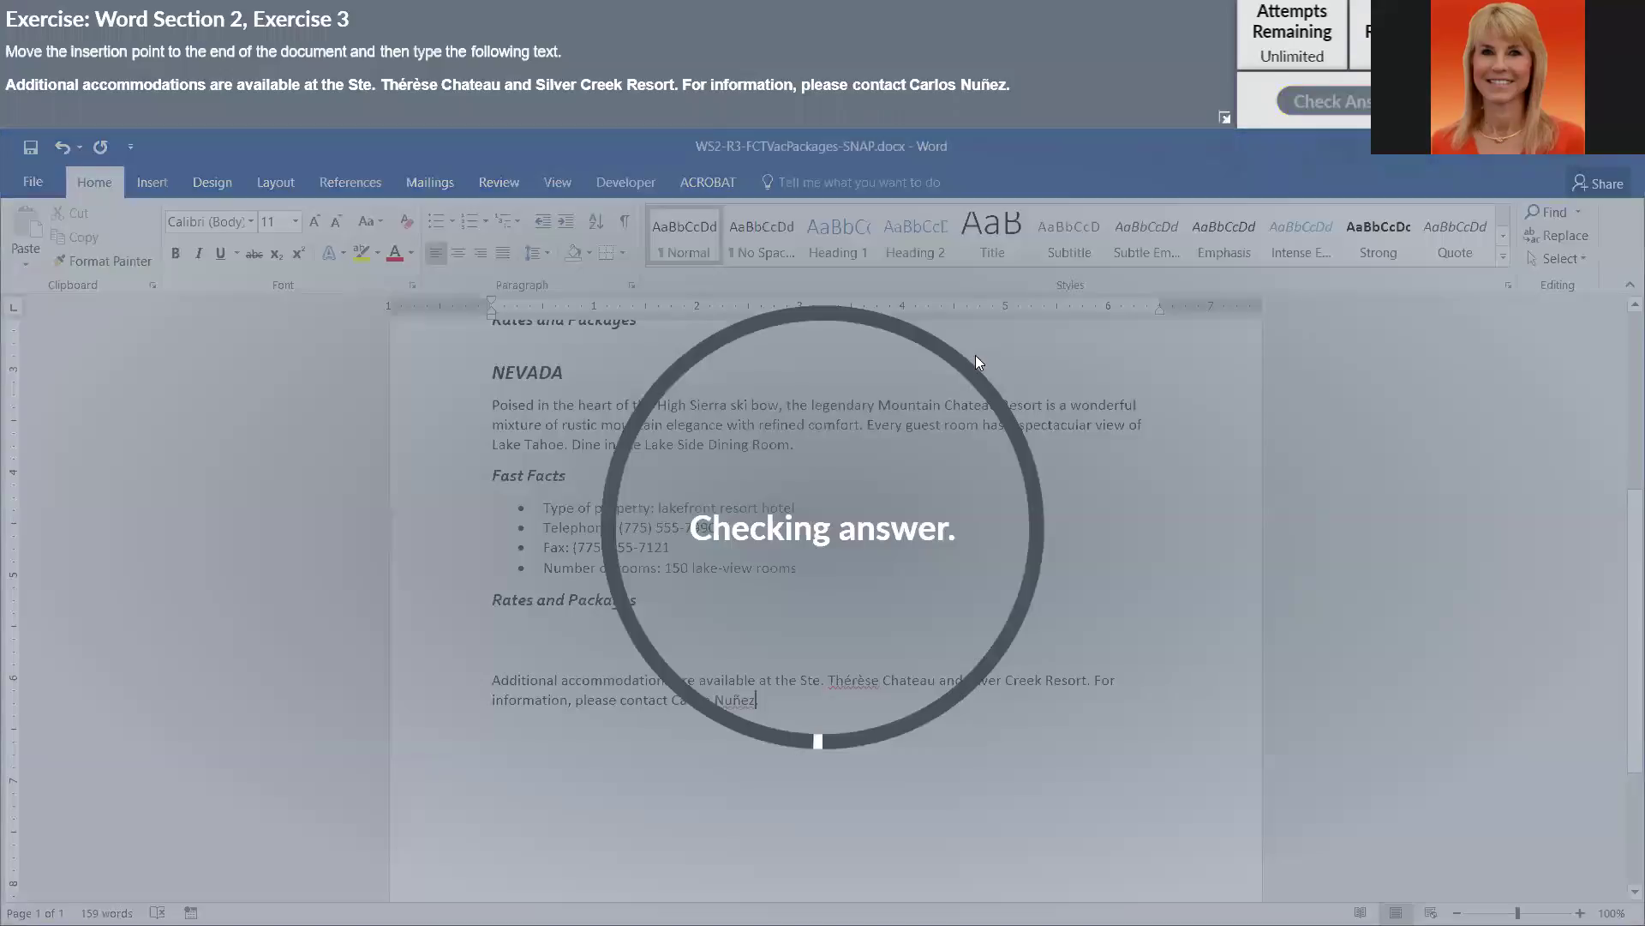